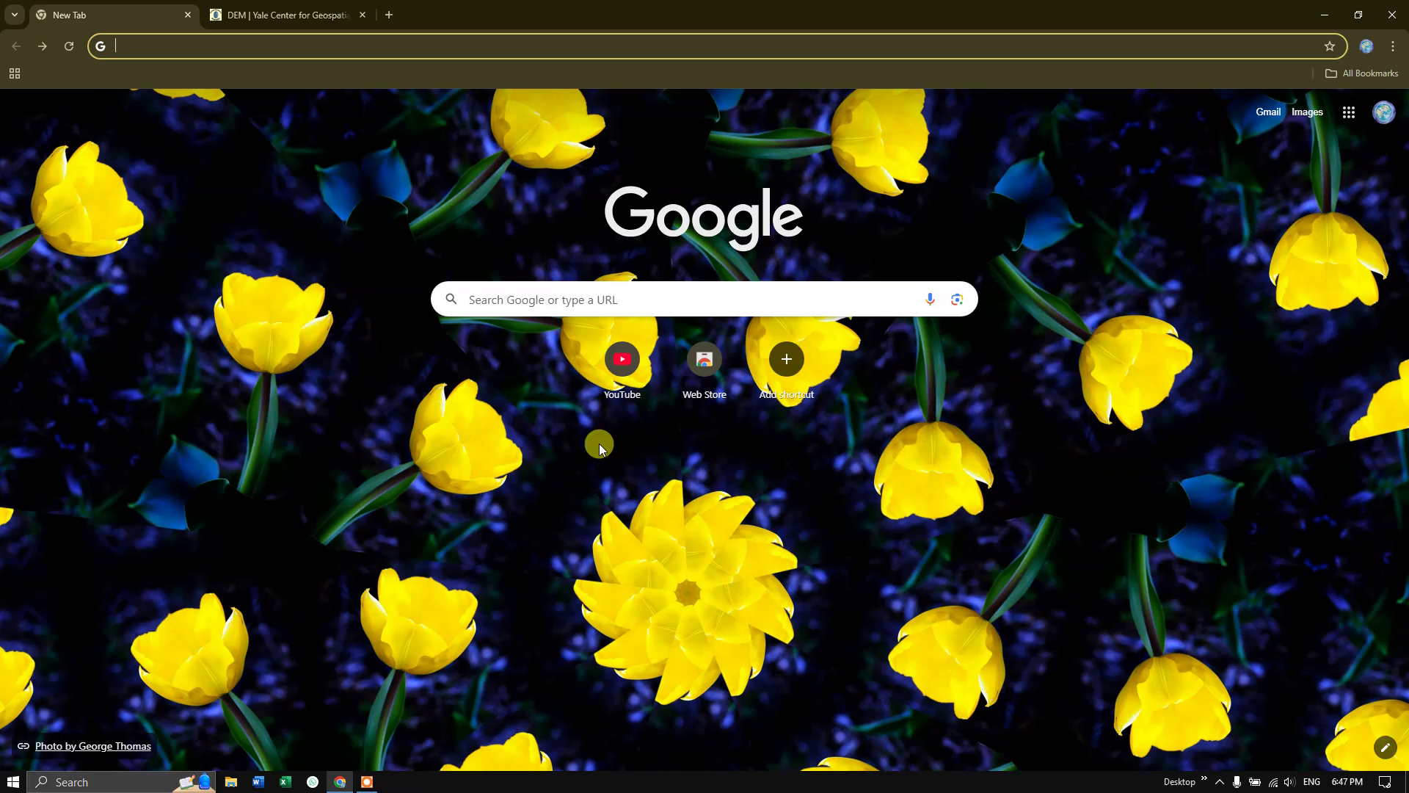
Search Google for 'gebco' and open the gebco.net homepage result.
{"action": "left_click", "coordinate": [540, 299]}
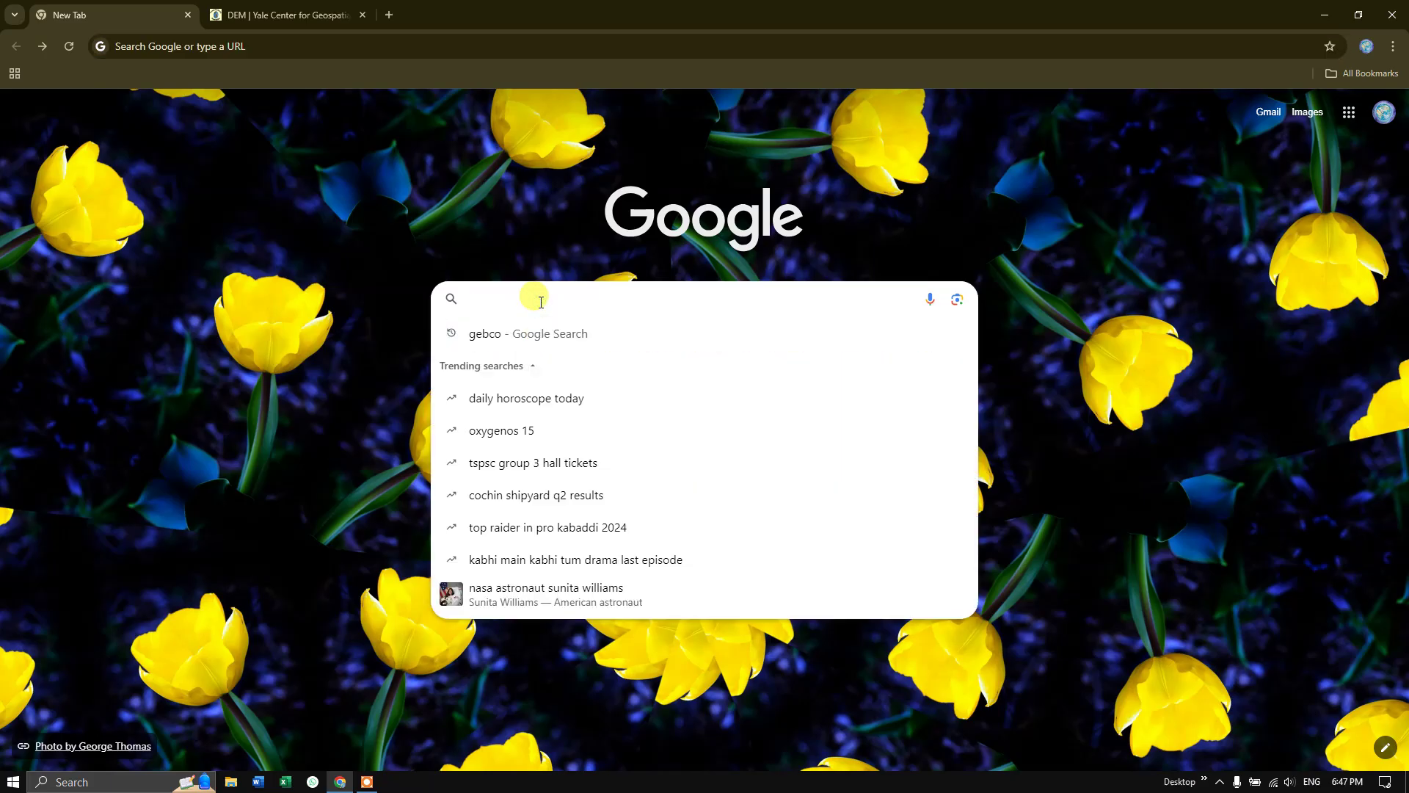
{"action": "left_click", "coordinate": [499, 338]}
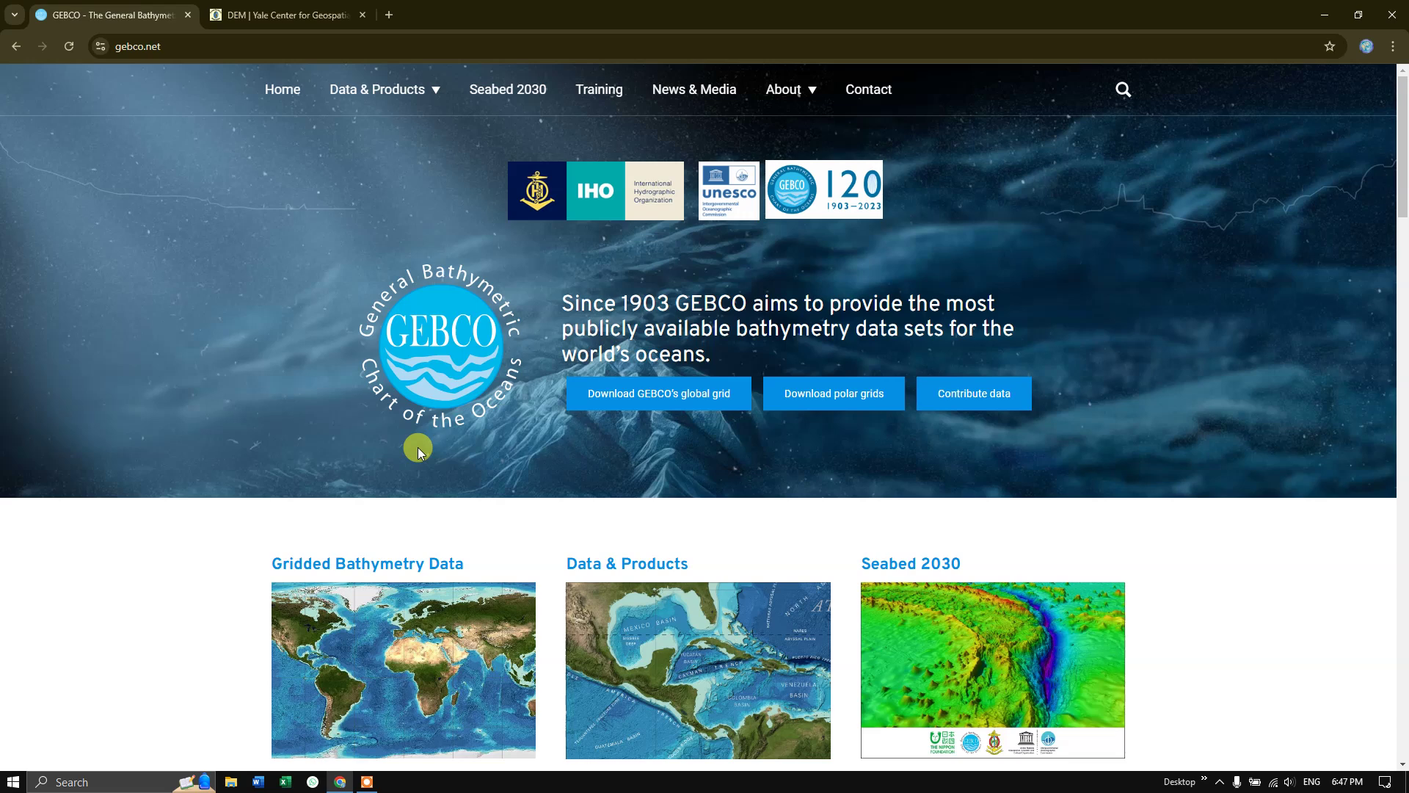
Open GEBCO's global grid page, highlight its 15 arc-second interval, then switch to the Yale DEM tab.
{"action": "left_click", "coordinate": [691, 399]}
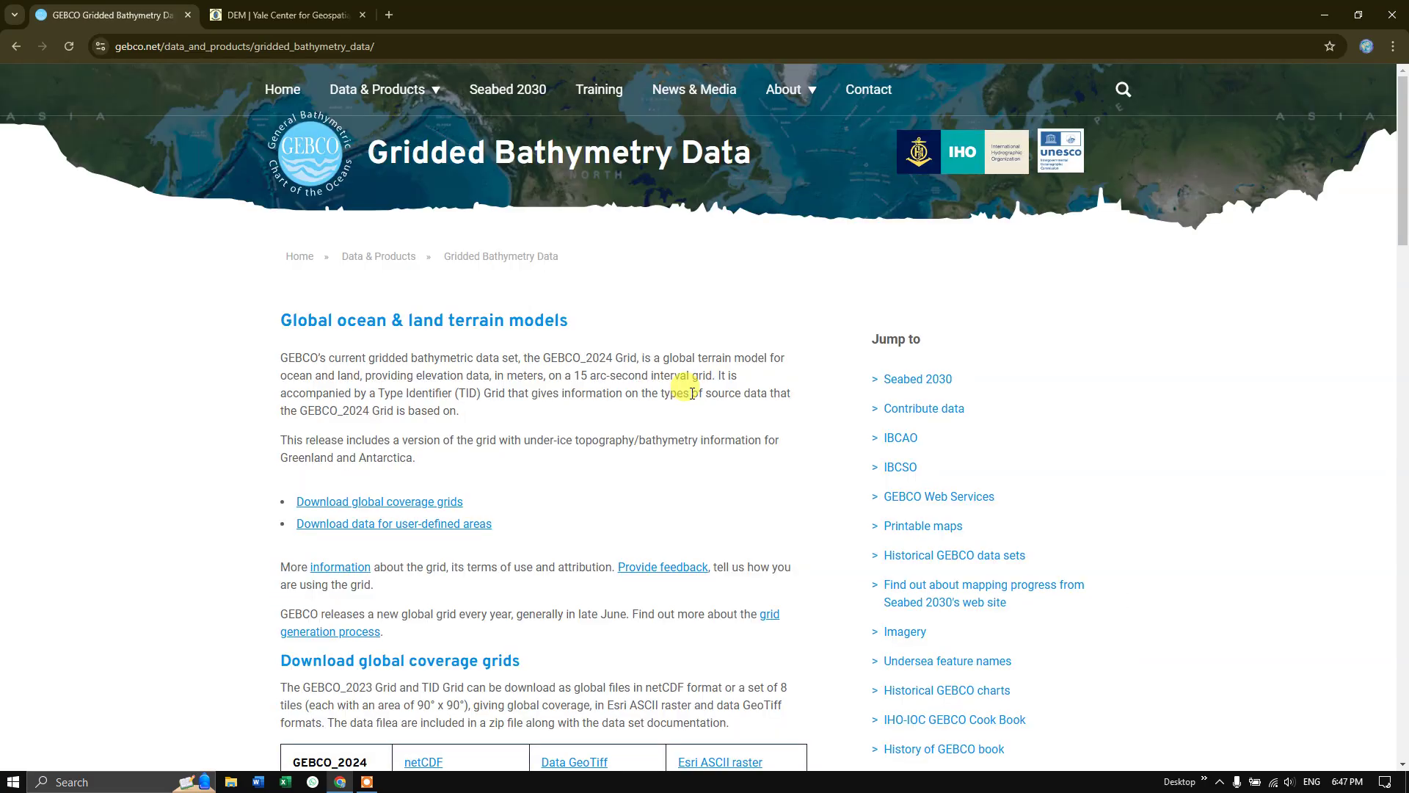
{"action": "scroll", "coordinate": [519, 464], "scroll_direction": "down", "scroll_amount": 1}
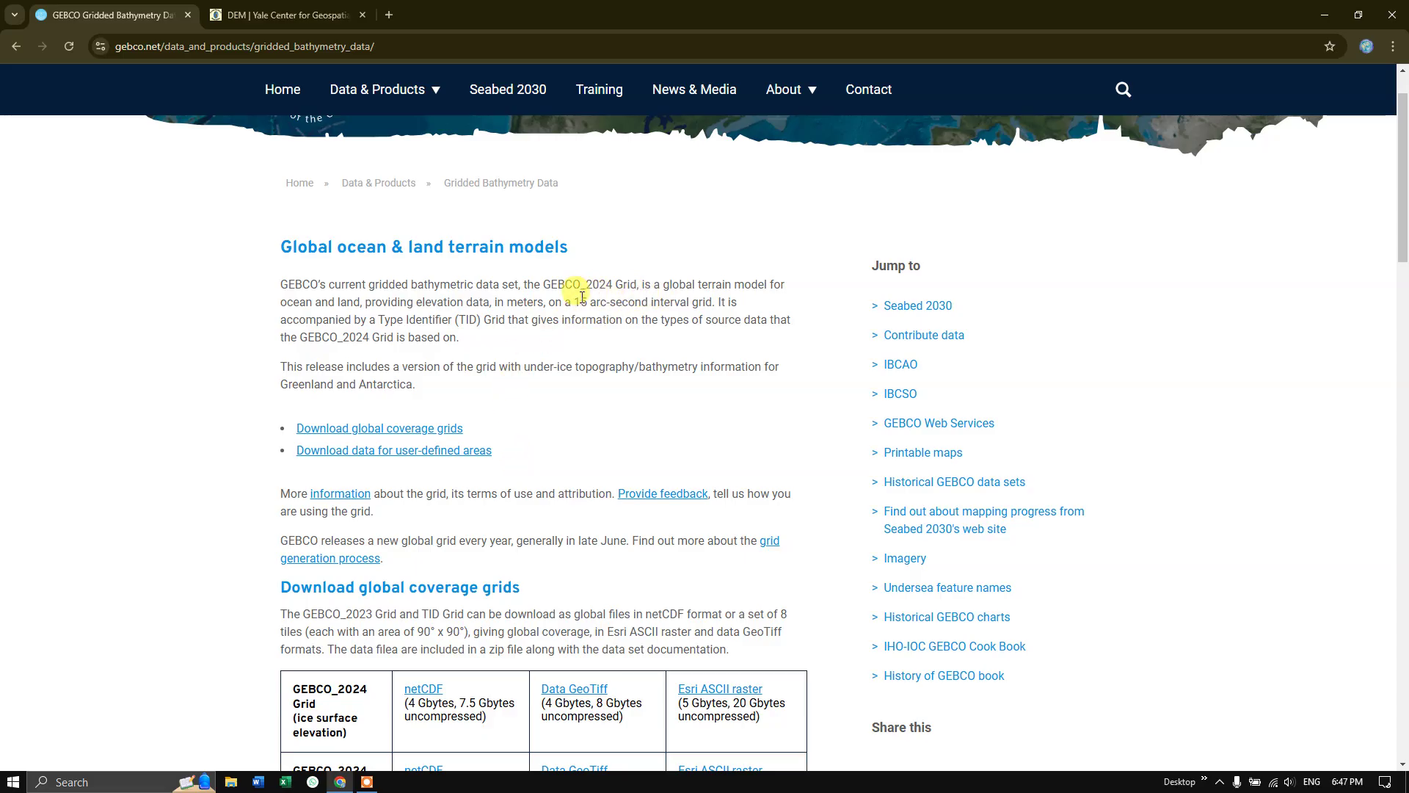
{"action": "left_click_drag", "start_coordinate": [576, 302], "coordinate": [714, 298]}
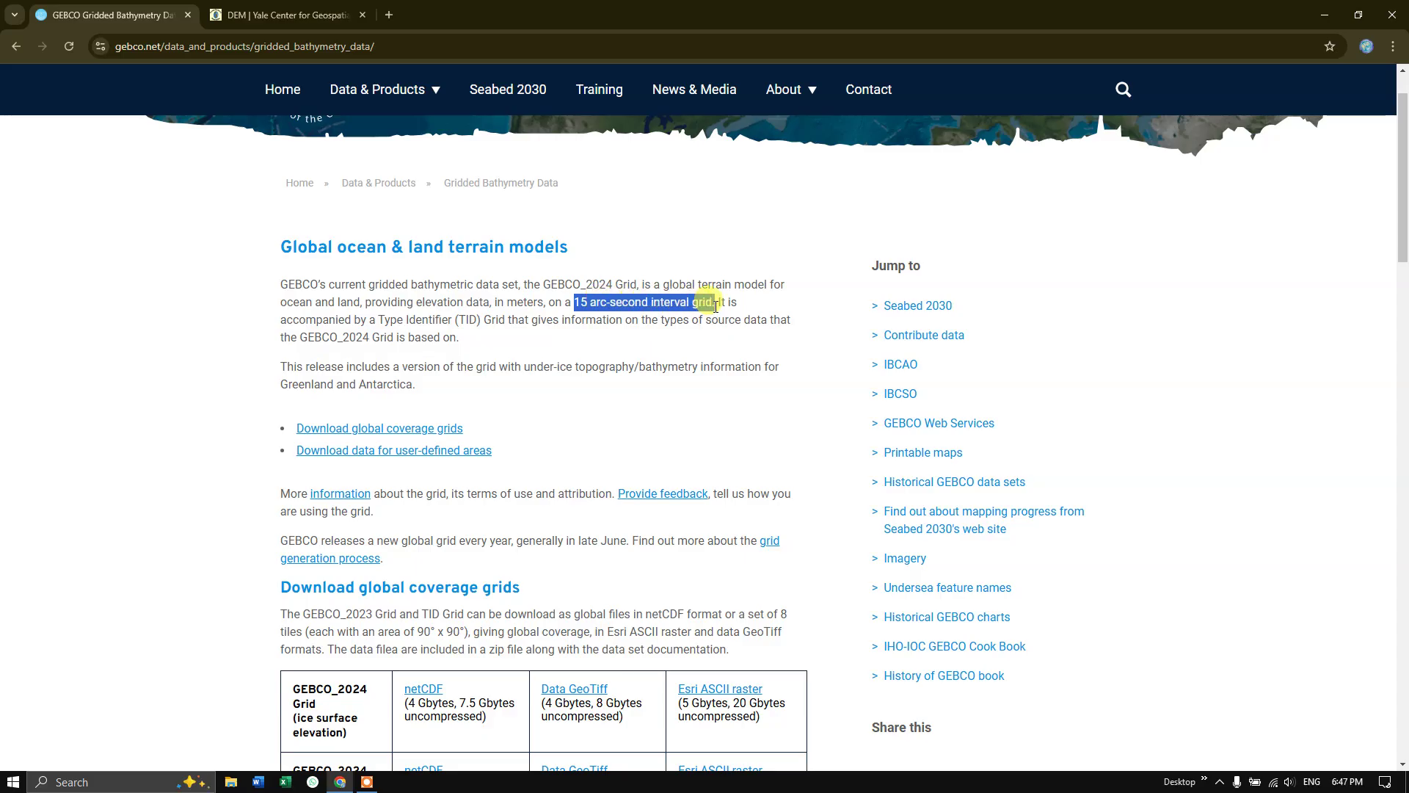
{"action": "left_click", "coordinate": [676, 334]}
{"action": "left_click", "coordinate": [288, 18]}
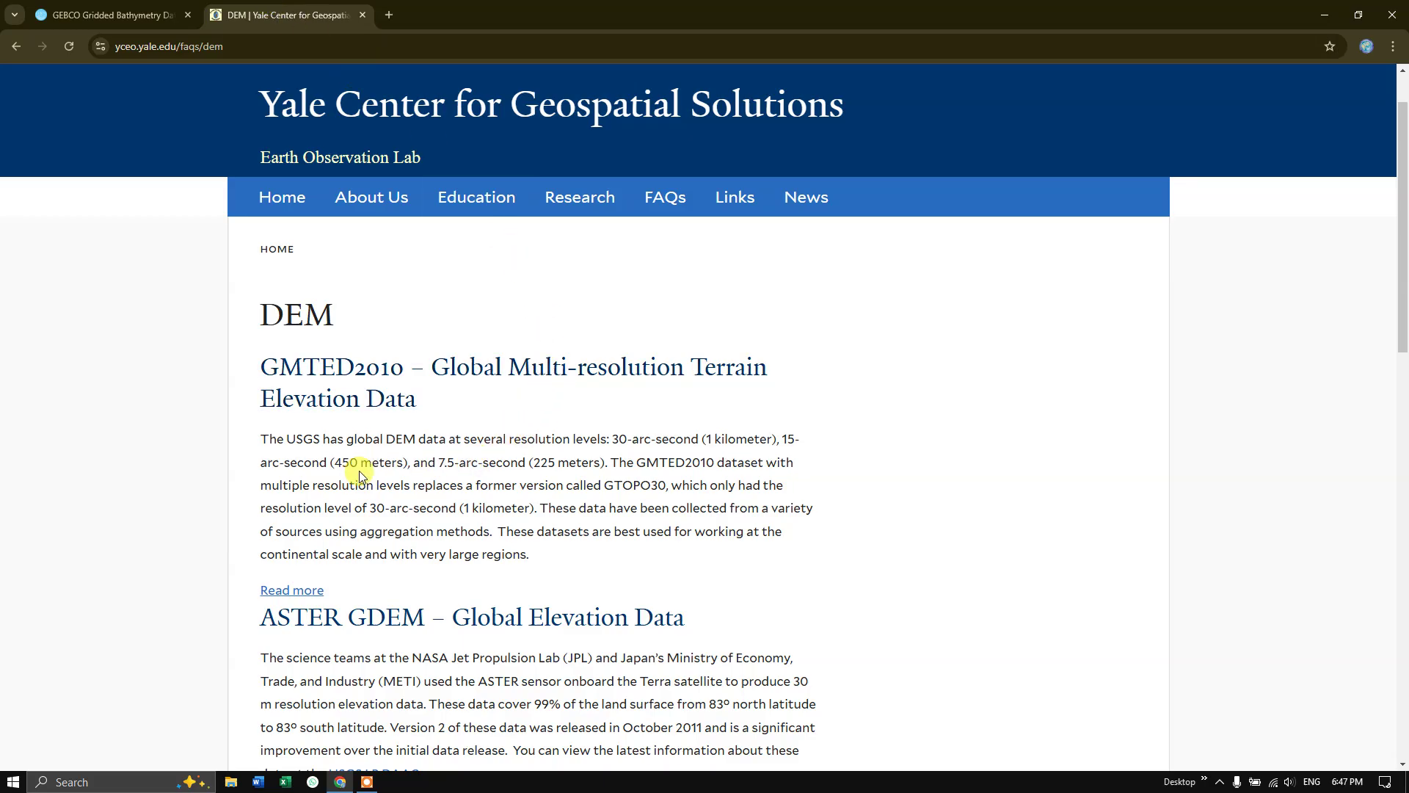
Highlight '450 meters' on the Yale page and return to GEBCO's Gridded Bathymetry Data tab.
{"action": "left_click_drag", "start_coordinate": [337, 467], "coordinate": [402, 463]}
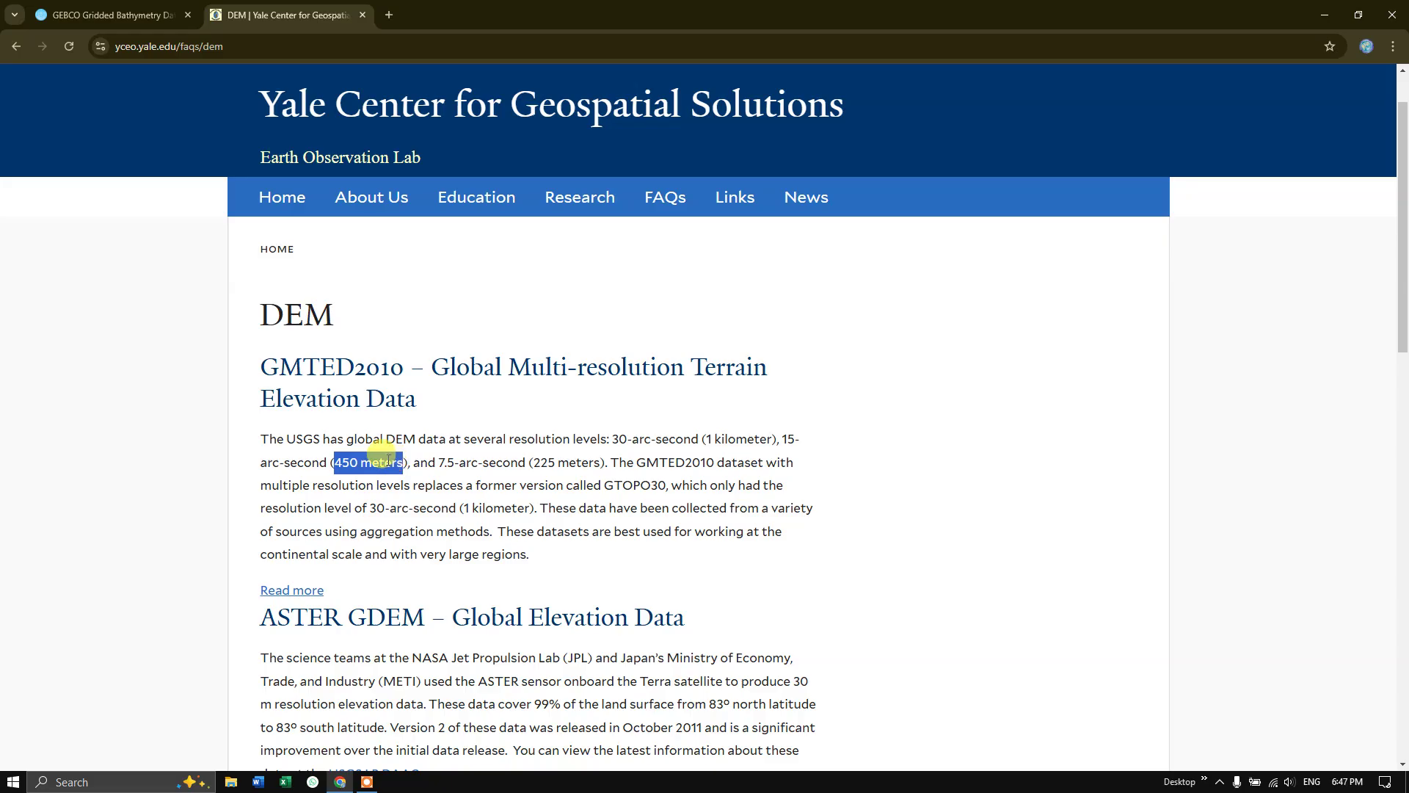
{"action": "left_click", "coordinate": [118, 14]}
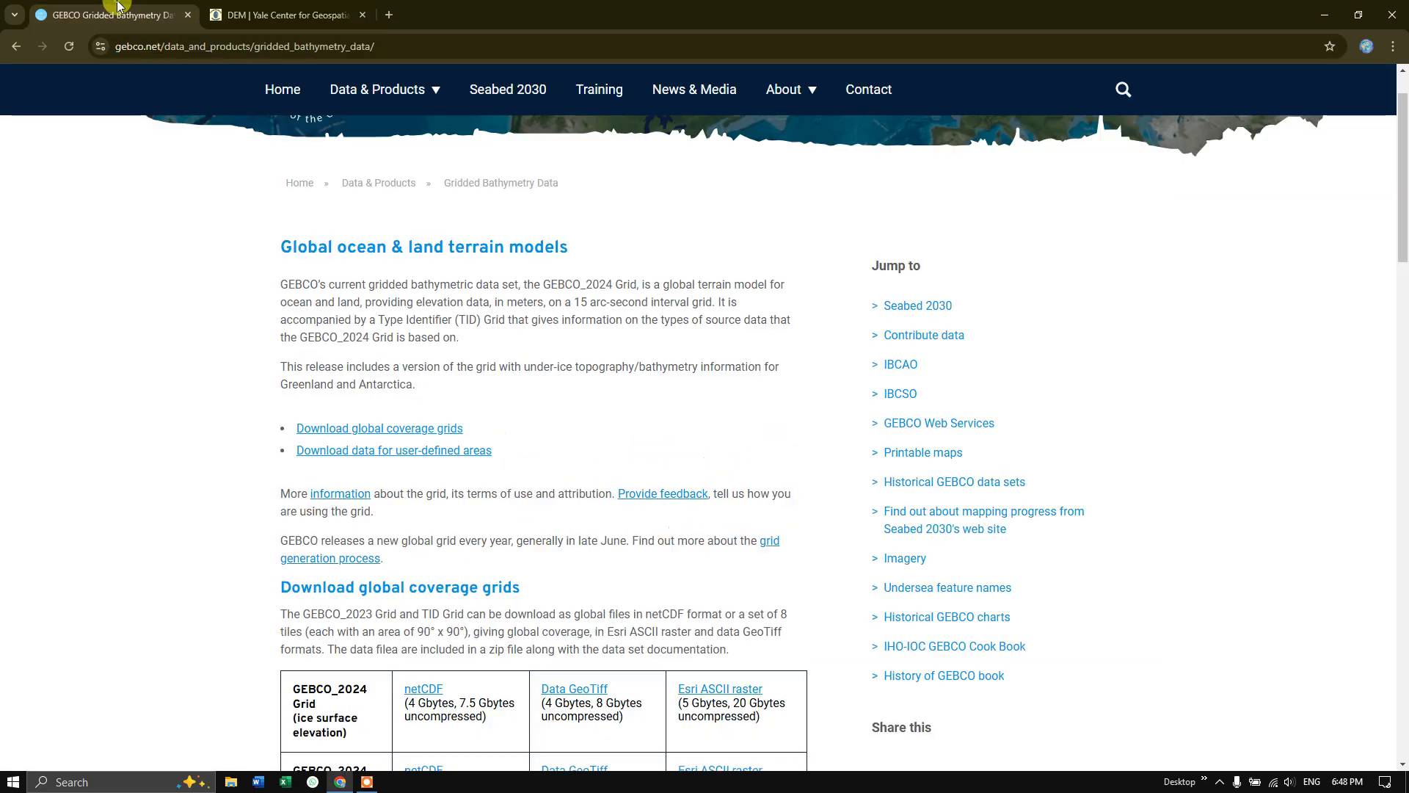
Note elevations are in meters and open the 'Download data for user-defined areas' application.
{"action": "double_click", "coordinate": [514, 303]}
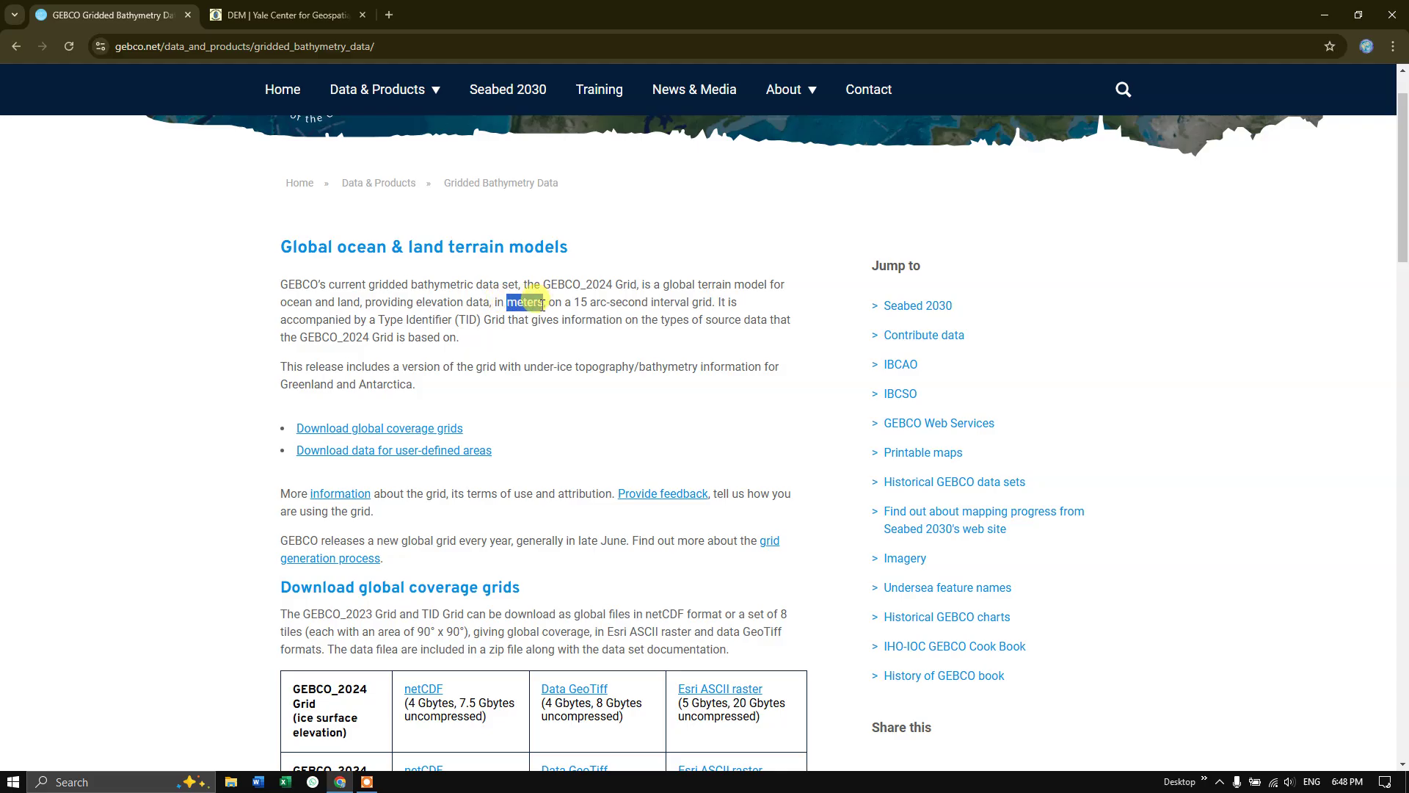
{"action": "scroll", "coordinate": [576, 459], "scroll_direction": "down", "scroll_amount": 3}
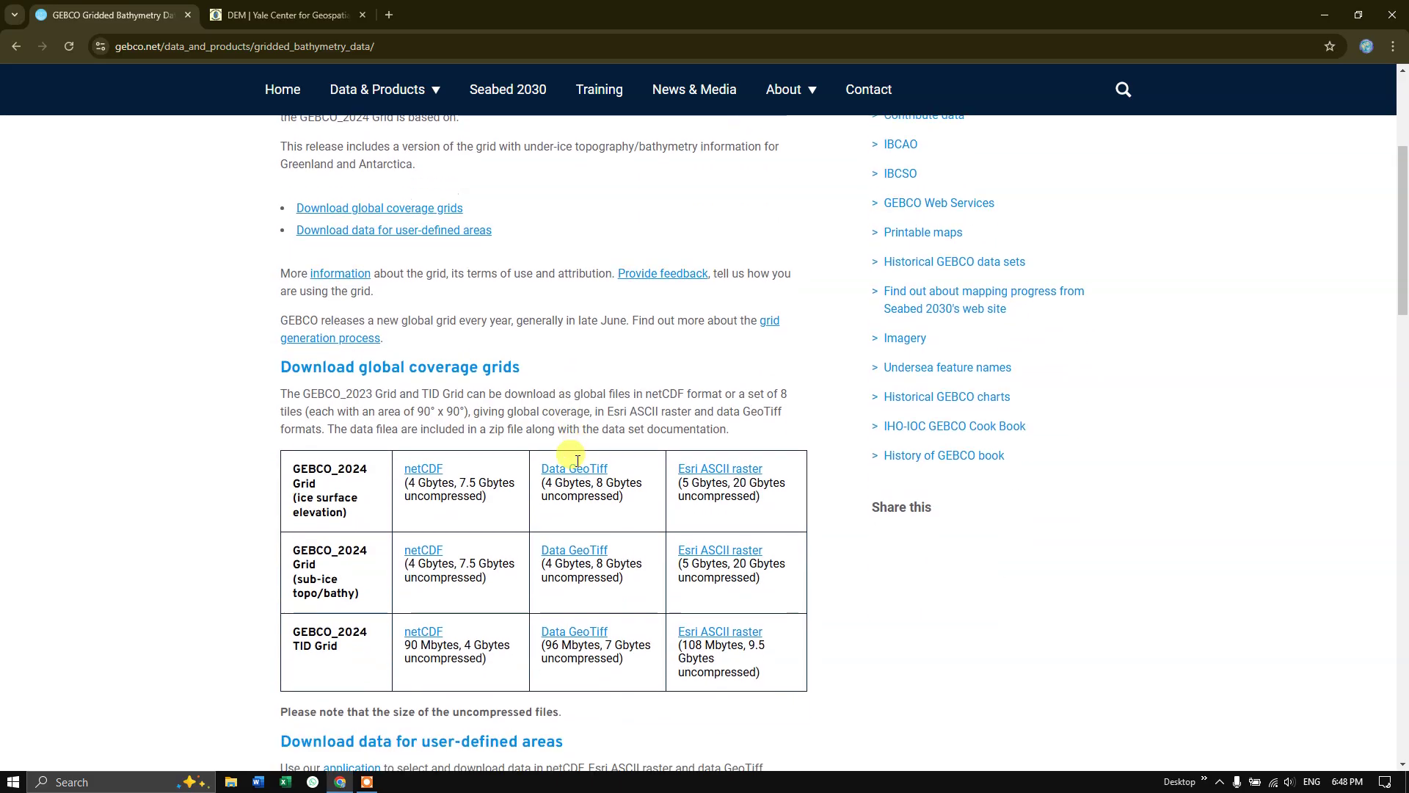
{"action": "scroll", "coordinate": [577, 460], "scroll_direction": "down", "scroll_amount": 5}
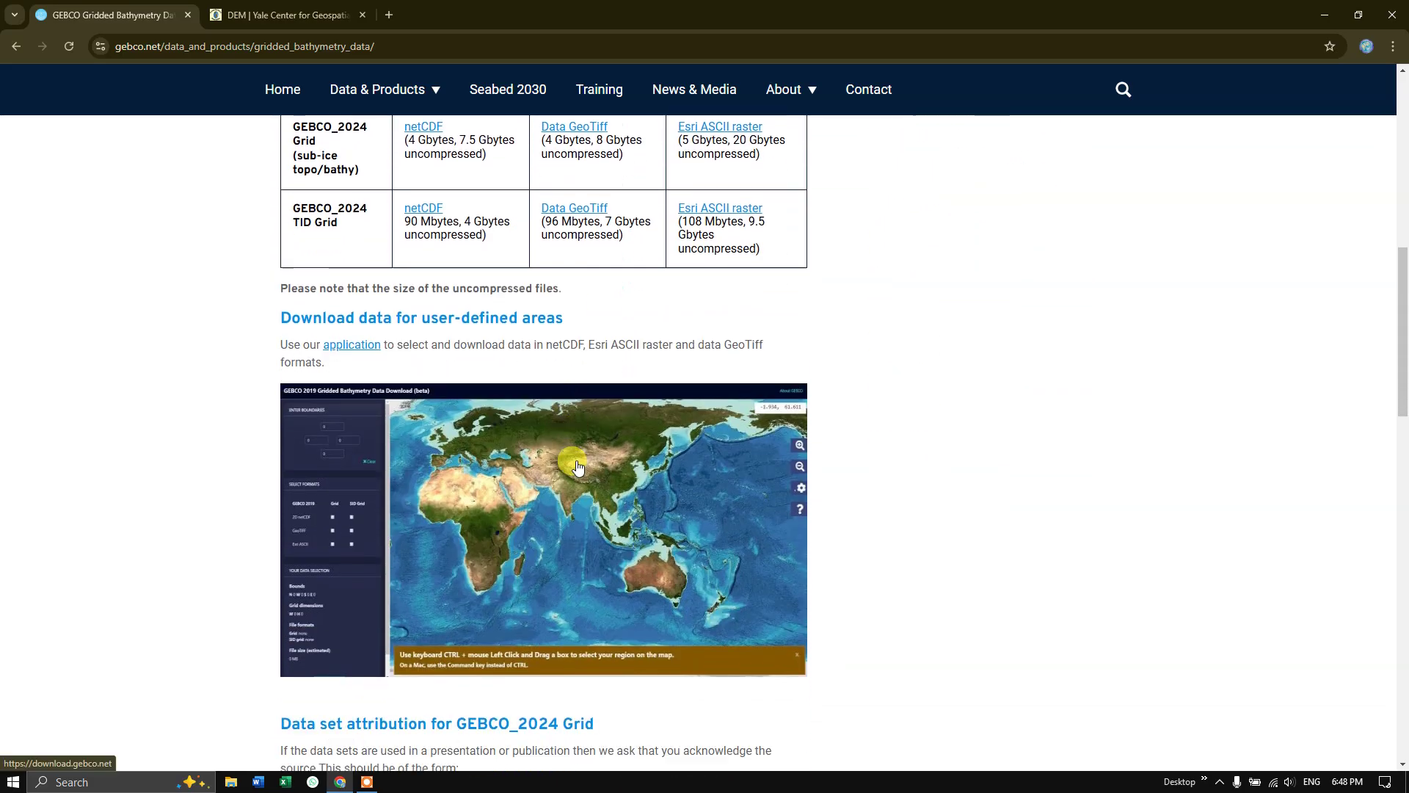
{"action": "scroll", "coordinate": [577, 467], "scroll_direction": "down", "scroll_amount": 1}
{"action": "scroll", "coordinate": [577, 467], "scroll_direction": "up", "scroll_amount": 2}
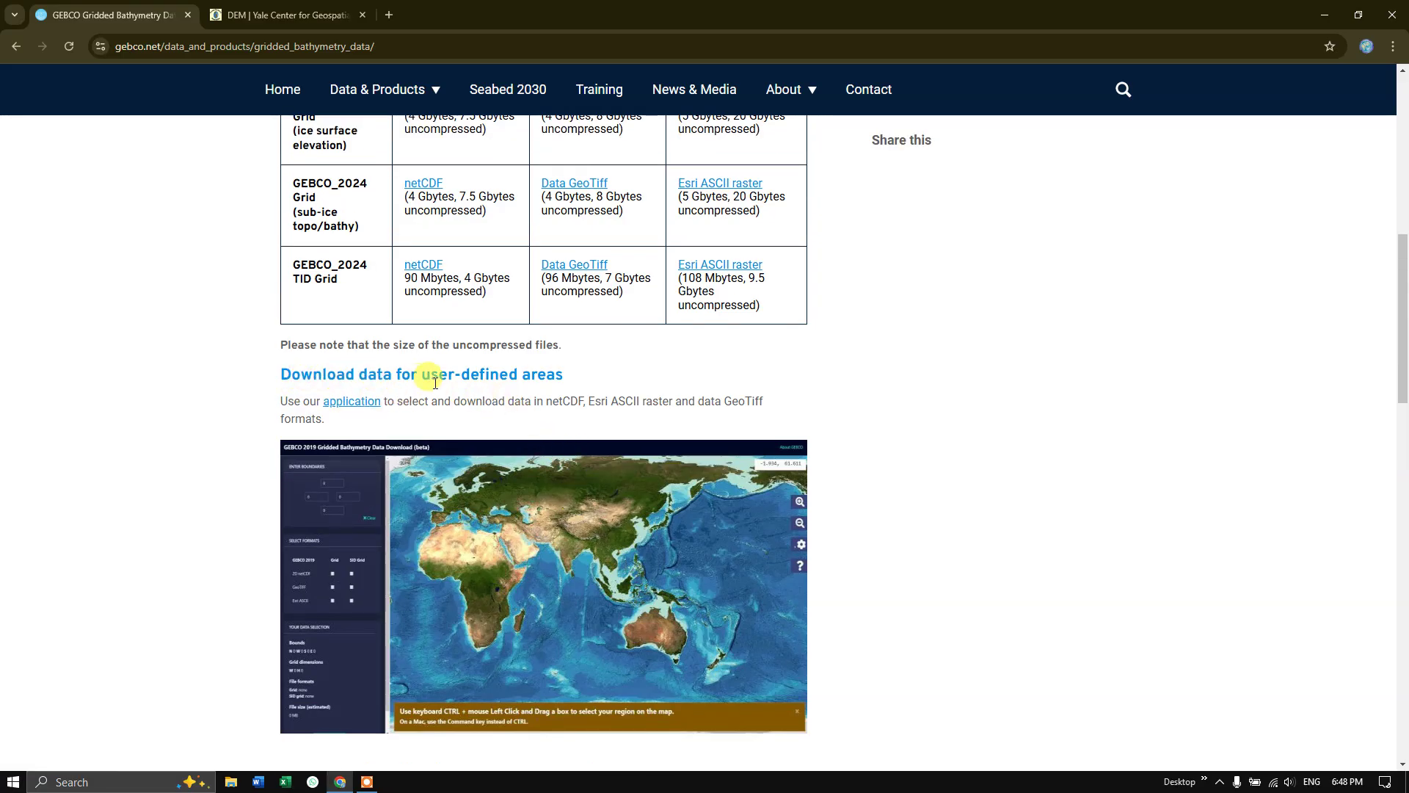
{"action": "left_click", "coordinate": [362, 404]}
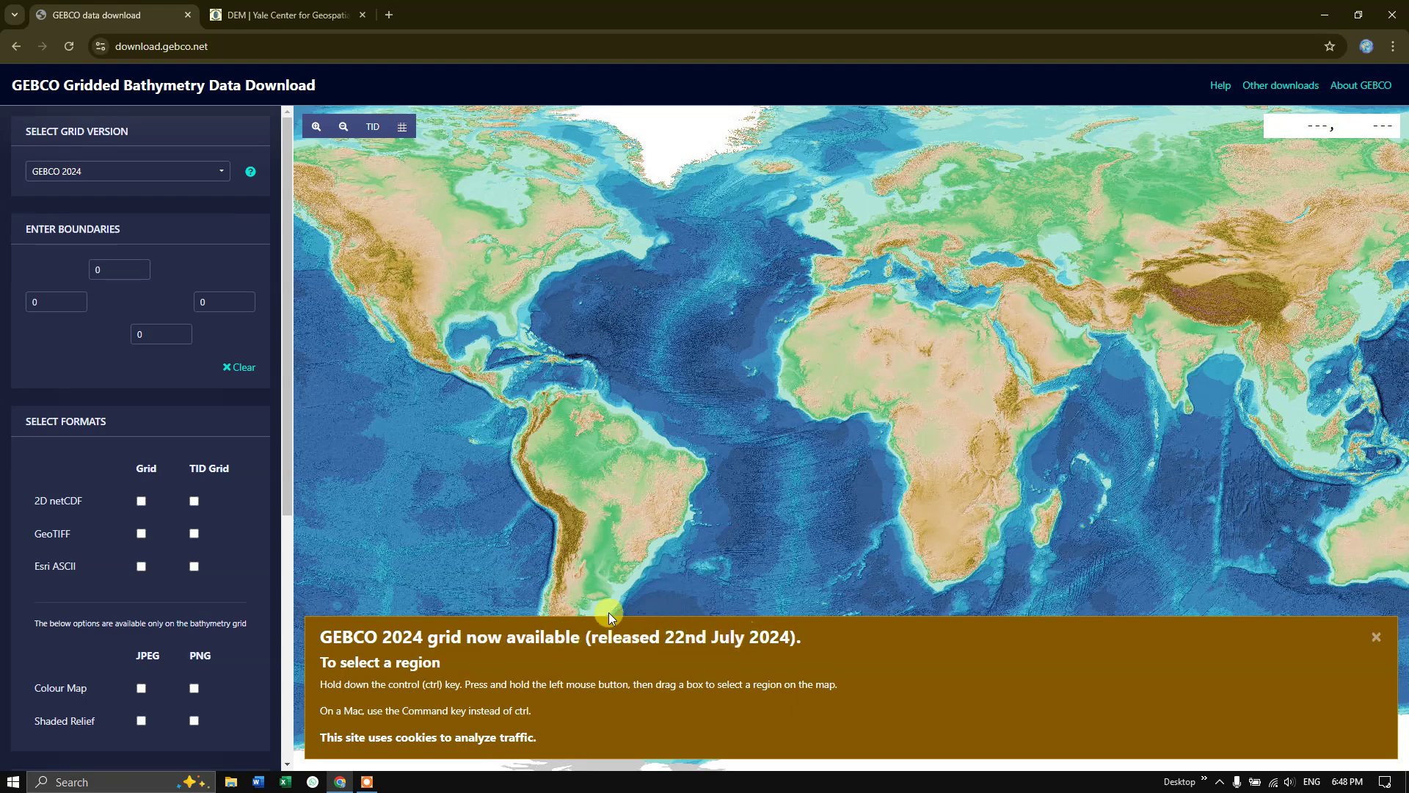
Dismiss the GEBCO 2024 release banner and keep GEBCO 2024 as the grid version.
{"action": "left_click", "coordinate": [1375, 637]}
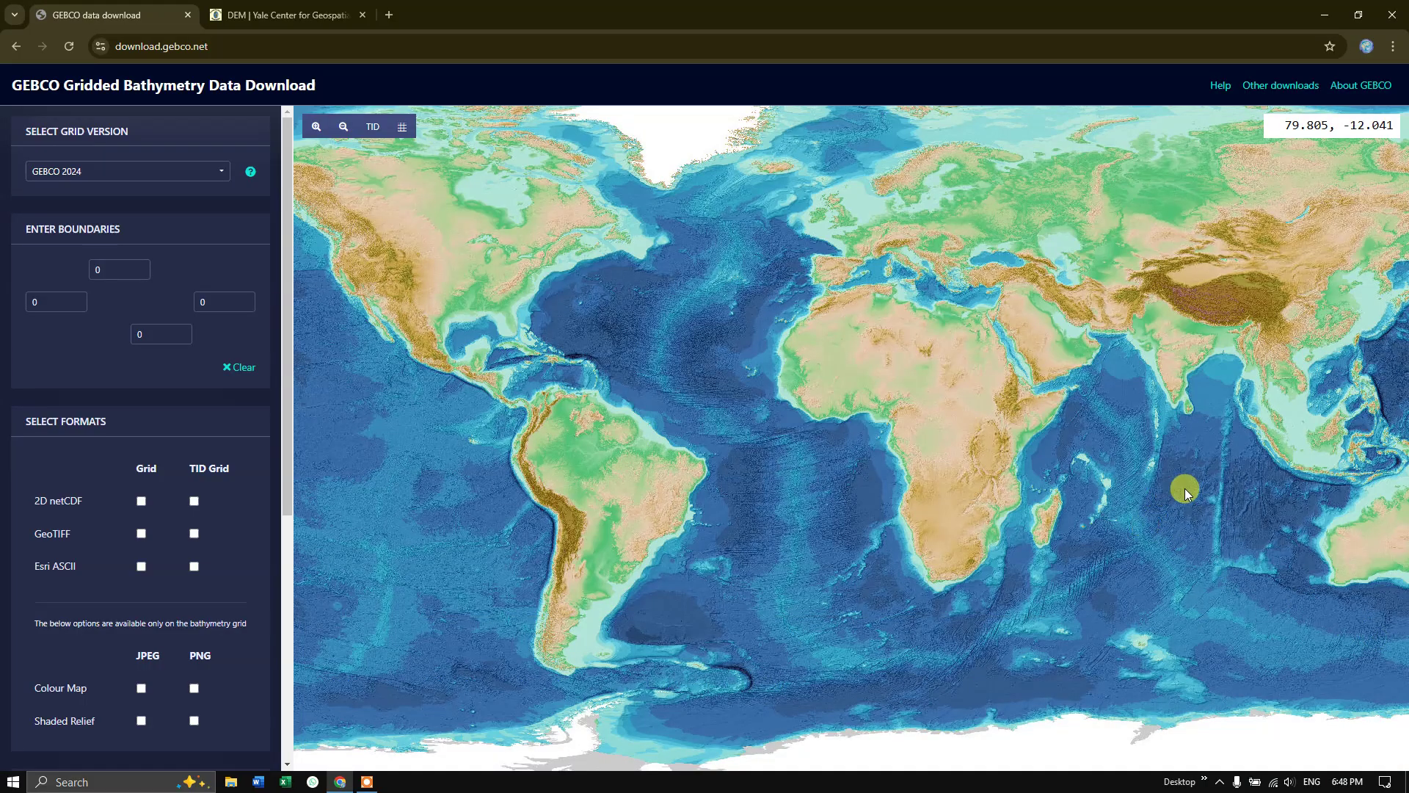
{"action": "left_click_drag", "start_coordinate": [1184, 487], "coordinate": [947, 502]}
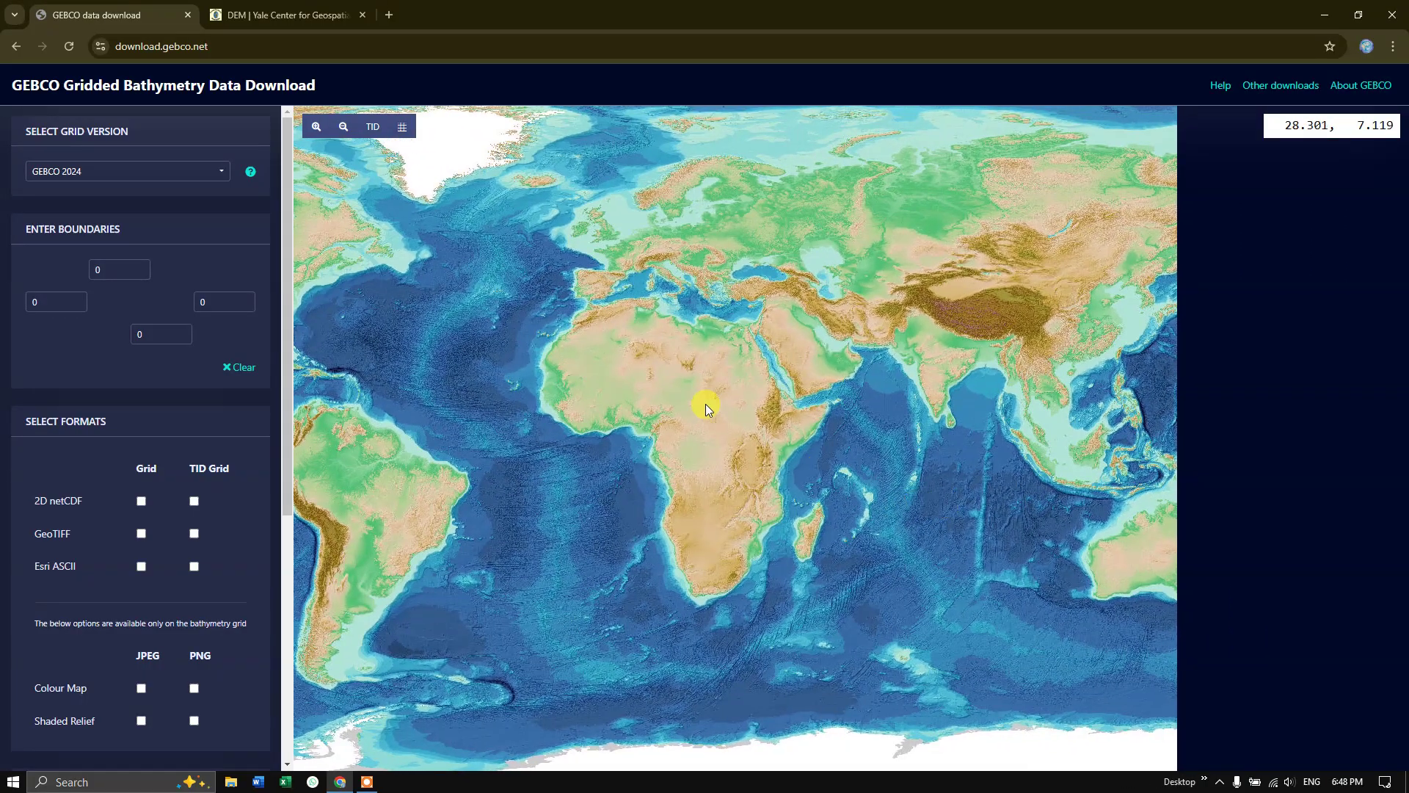
{"action": "left_click_drag", "start_coordinate": [706, 404], "coordinate": [763, 384]}
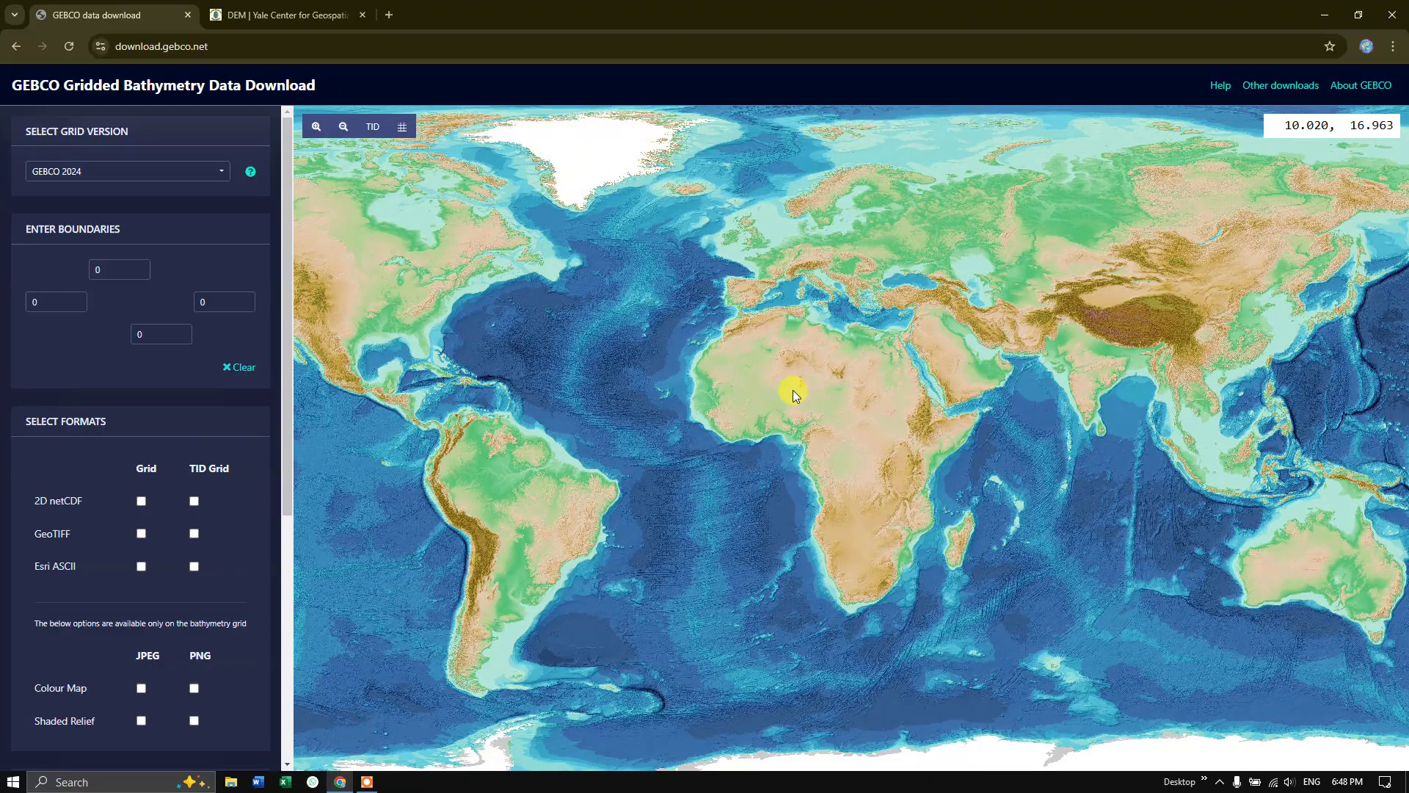
{"action": "left_click", "coordinate": [169, 172]}
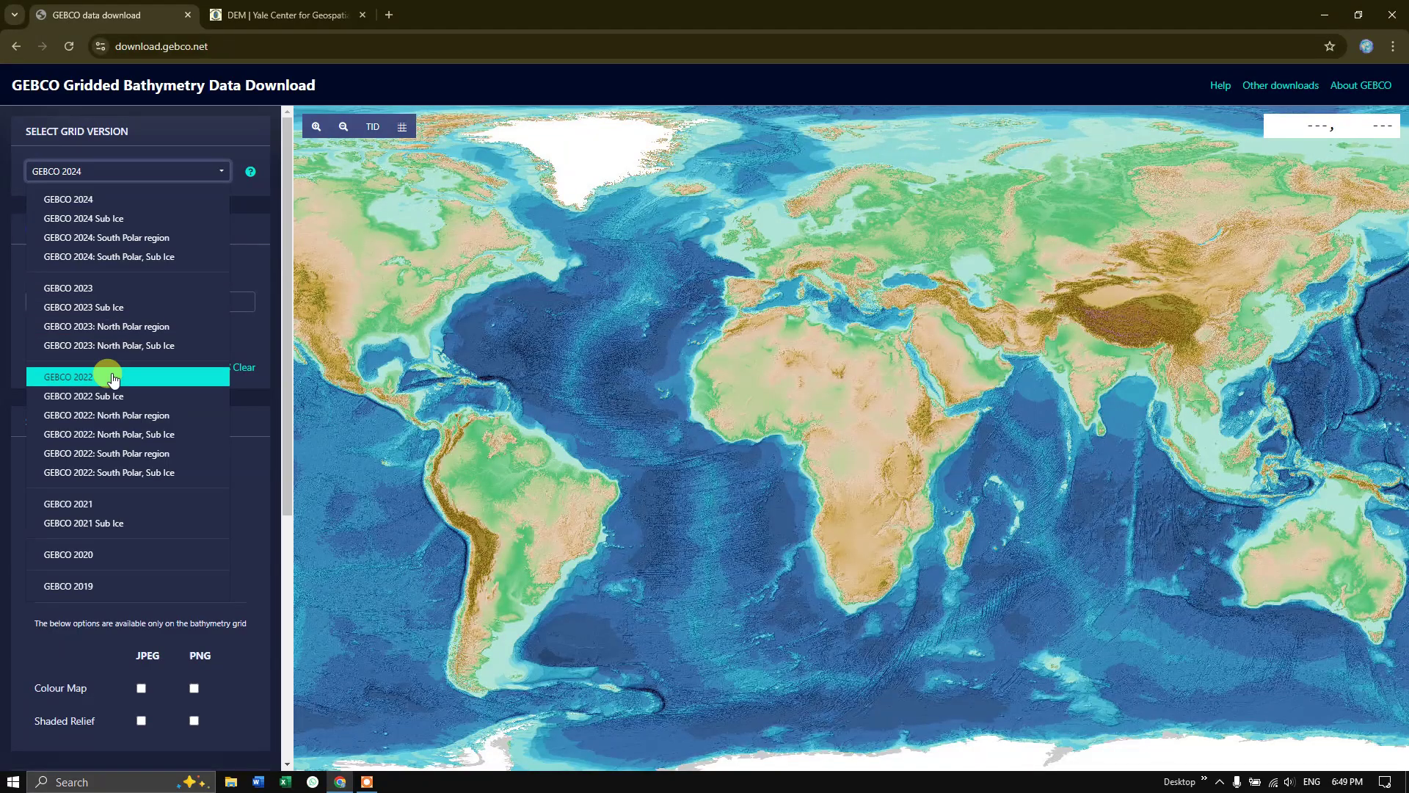
{"action": "scroll", "coordinate": [104, 499], "scroll_direction": "down", "scroll_amount": 1}
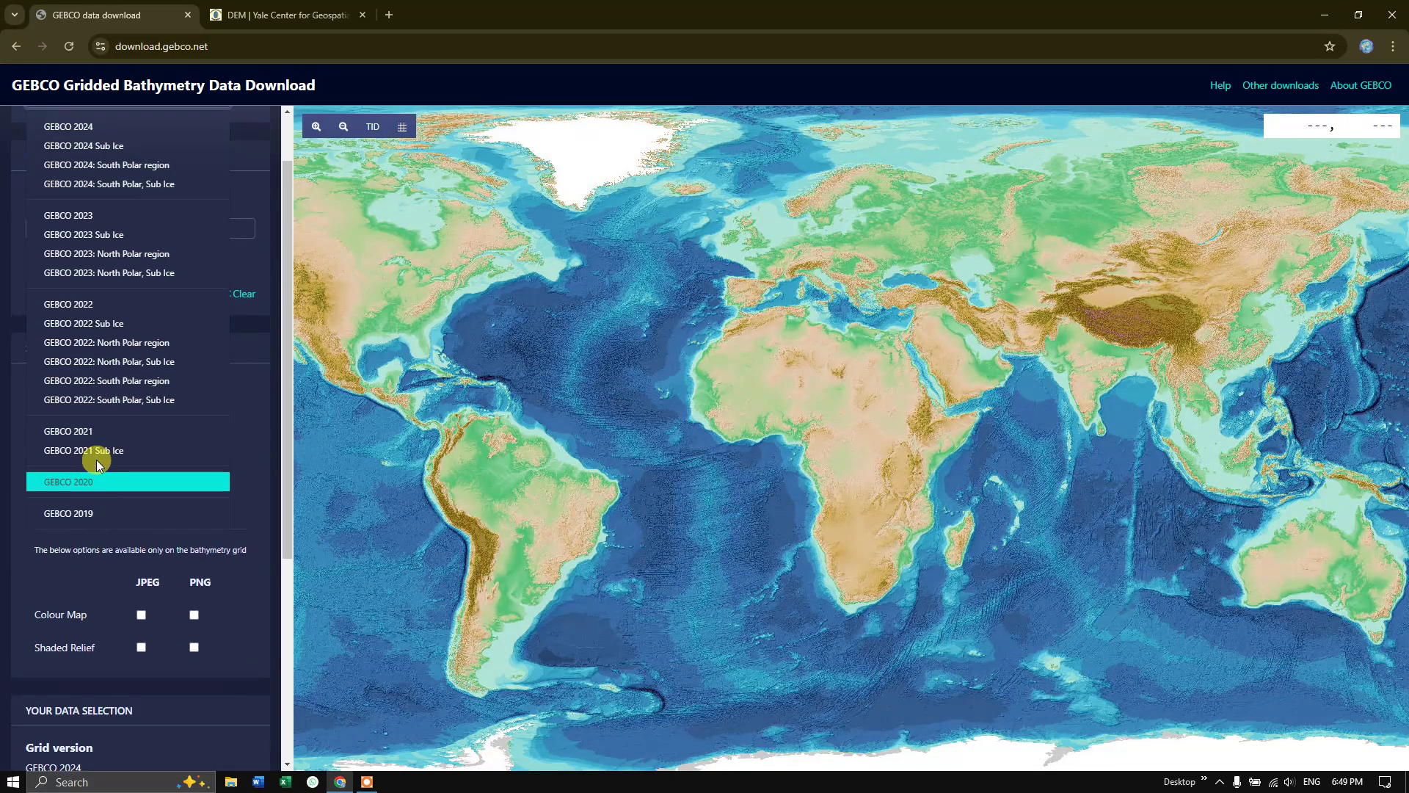
{"action": "scroll", "coordinate": [100, 406], "scroll_direction": "up", "scroll_amount": 1}
{"action": "left_click", "coordinate": [98, 181]}
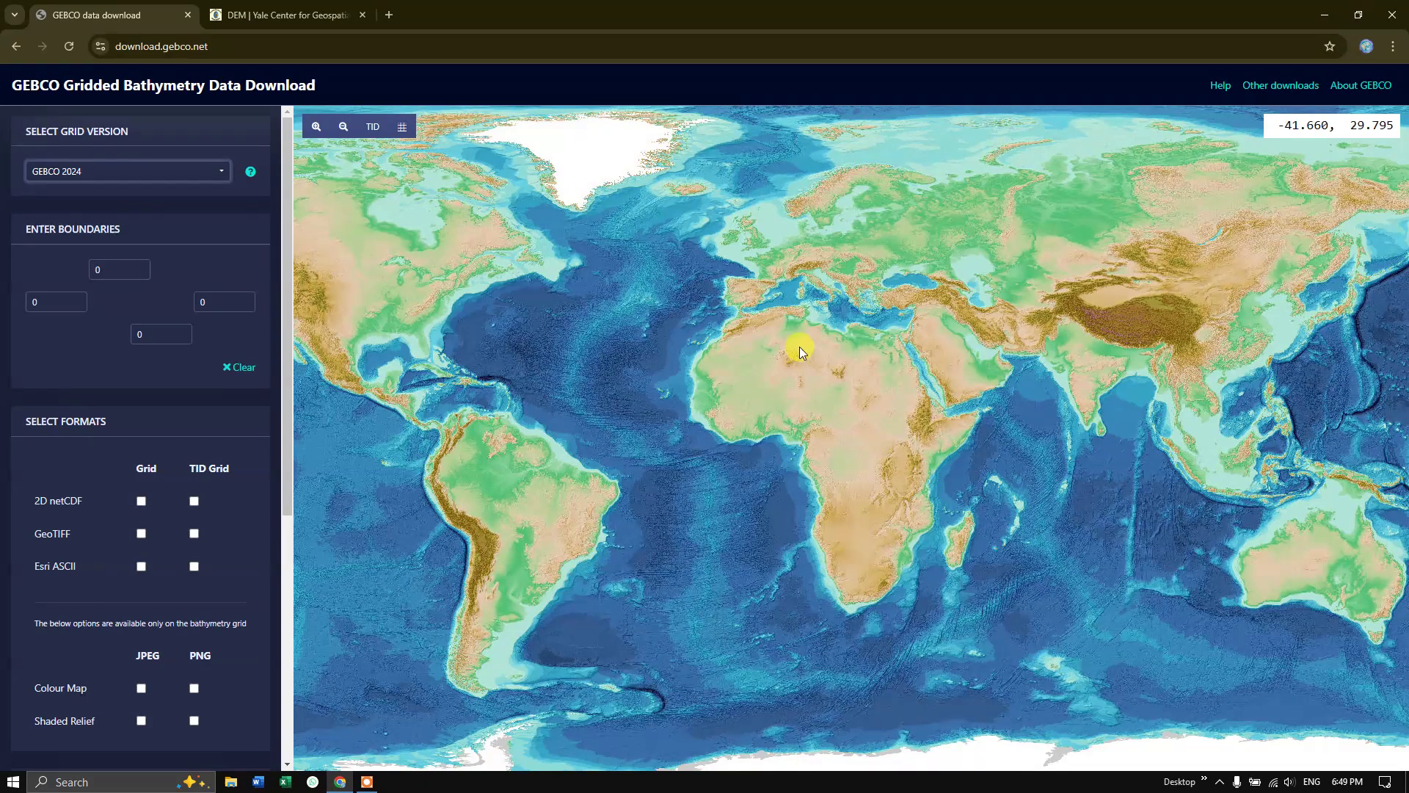
Pan and zoom the map in on South and Southeast Asia.
{"action": "left_click_drag", "start_coordinate": [1183, 408], "coordinate": [968, 407]}
{"action": "scroll", "coordinate": [972, 403], "scroll_direction": "up", "scroll_amount": 2}
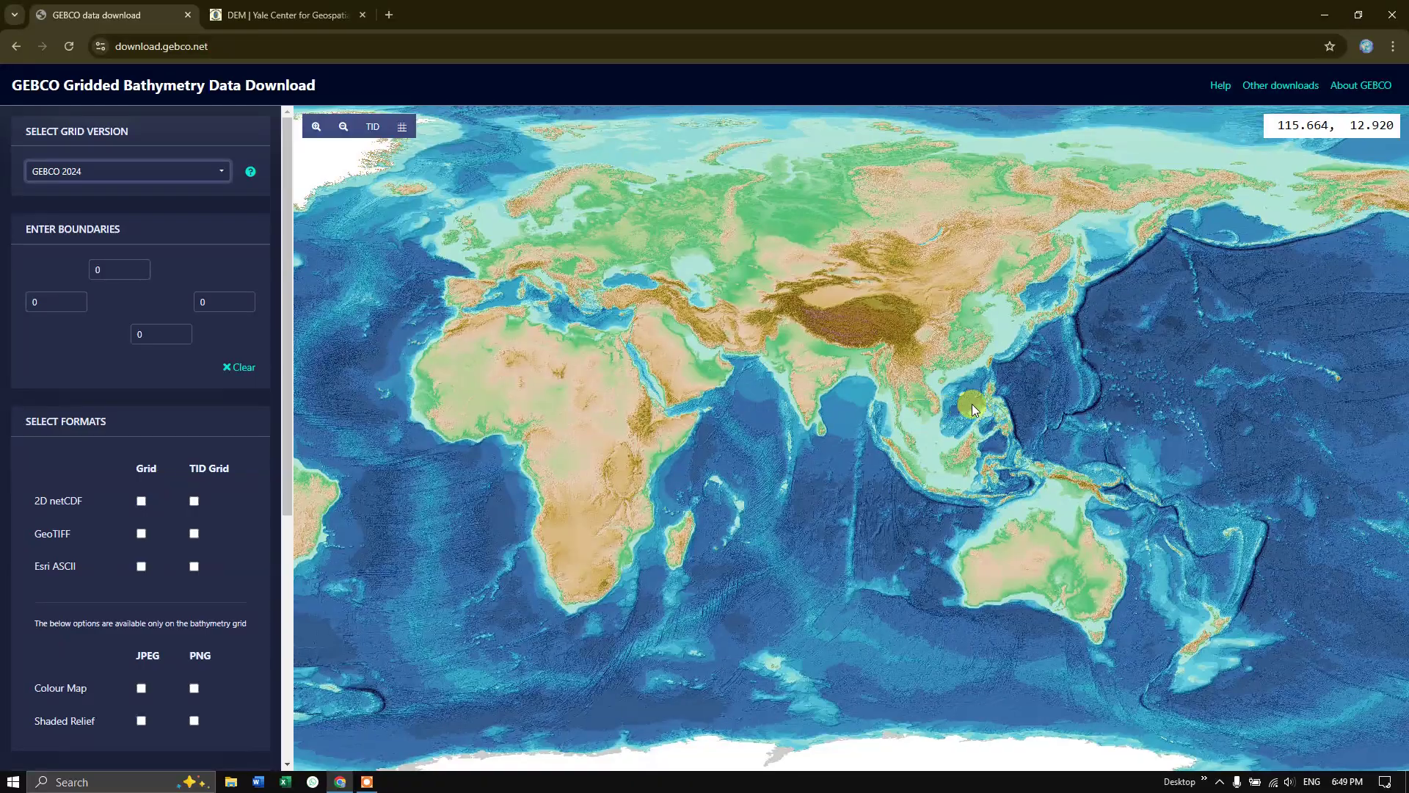
{"action": "scroll", "coordinate": [997, 403], "scroll_direction": "up", "scroll_amount": 1}
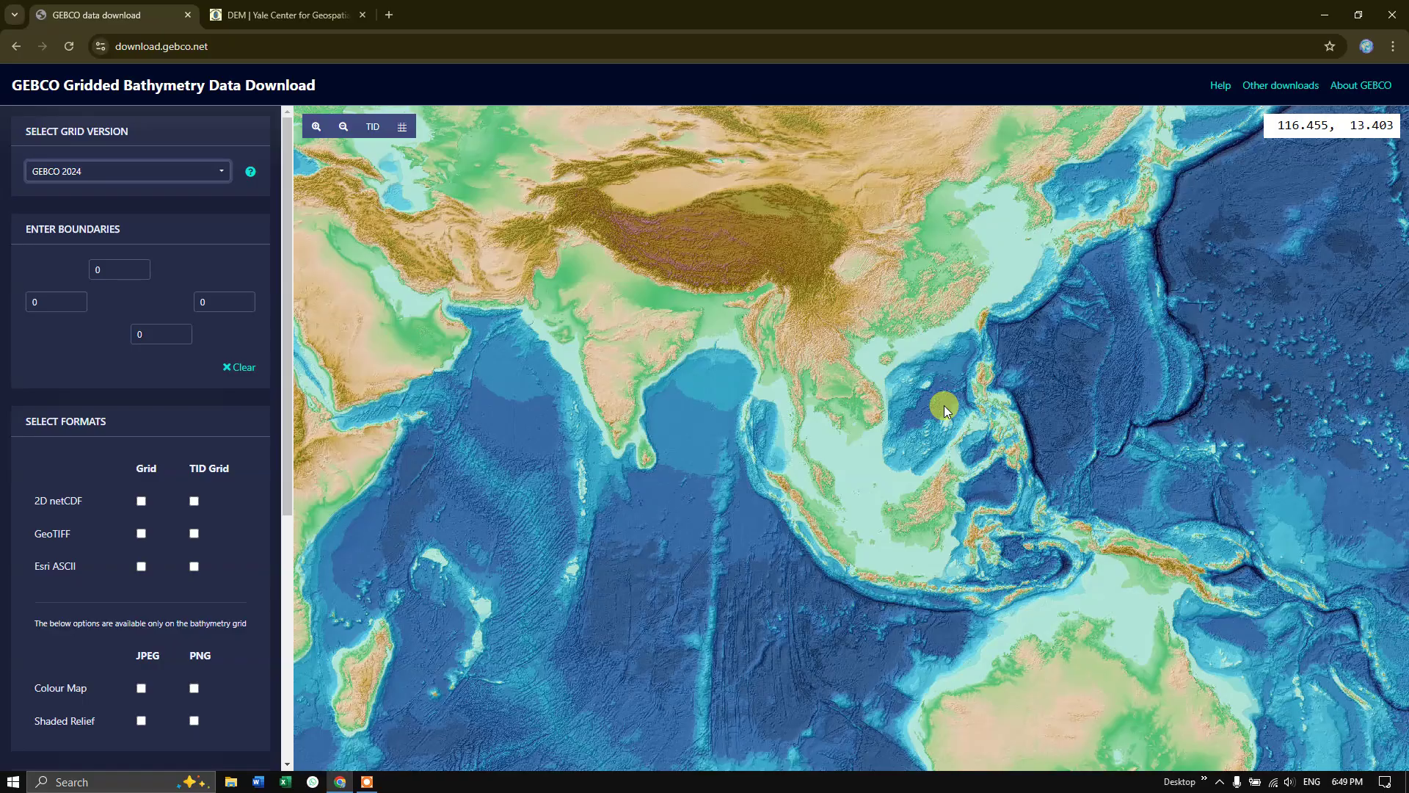
{"action": "left_click_drag", "start_coordinate": [944, 405], "coordinate": [915, 391]}
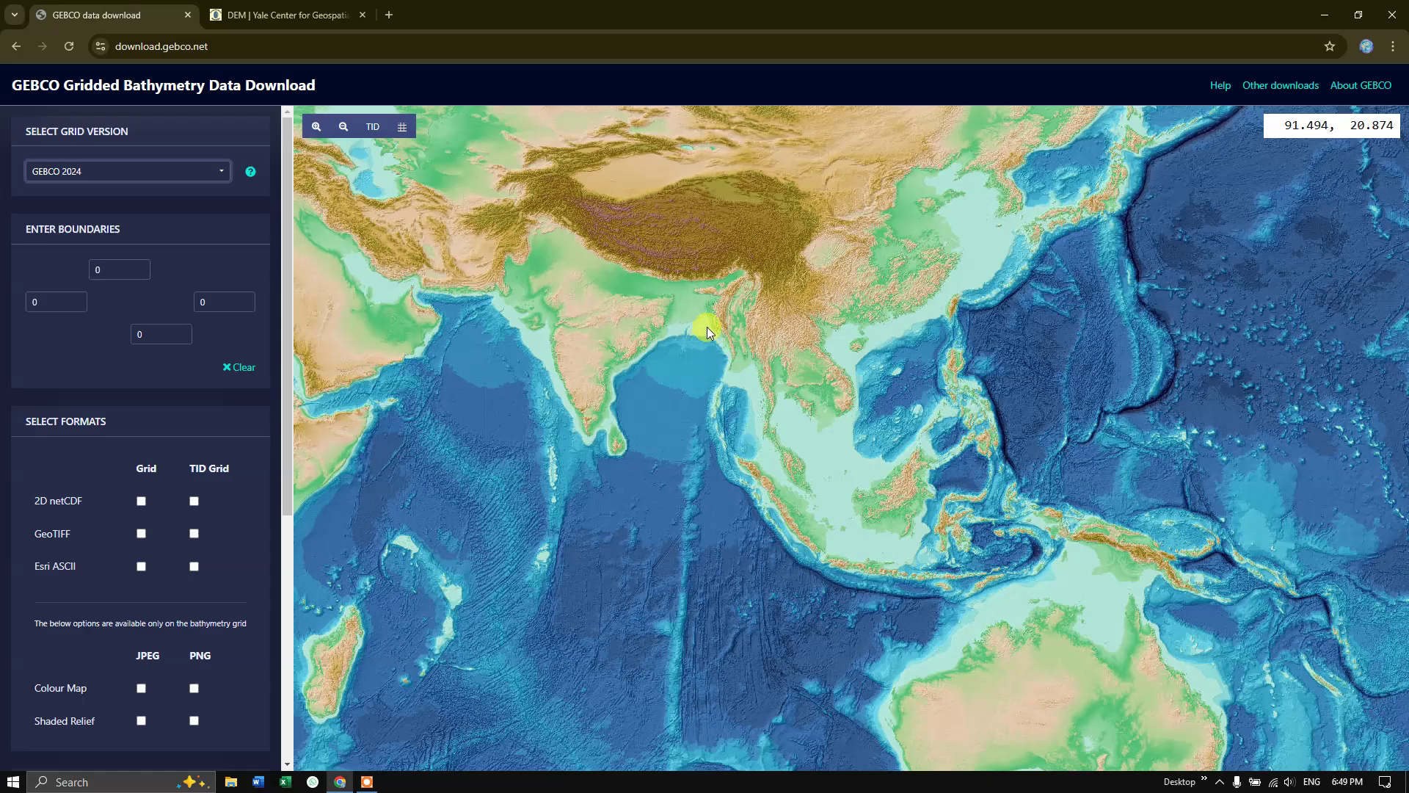
{"action": "left_click_drag", "start_coordinate": [708, 304], "coordinate": [989, 460]}
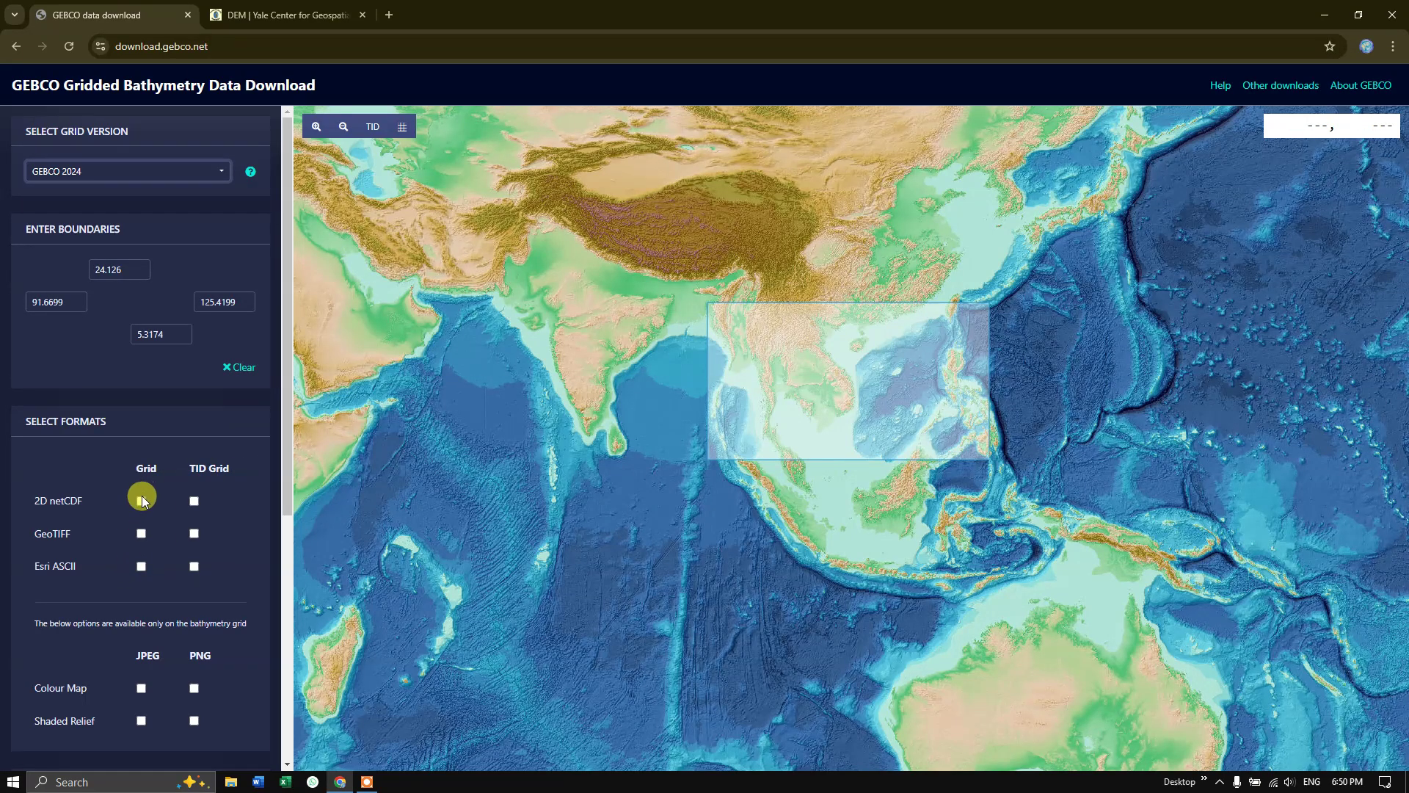
{"action": "scroll", "coordinate": [153, 487], "scroll_direction": "down", "scroll_amount": 2}
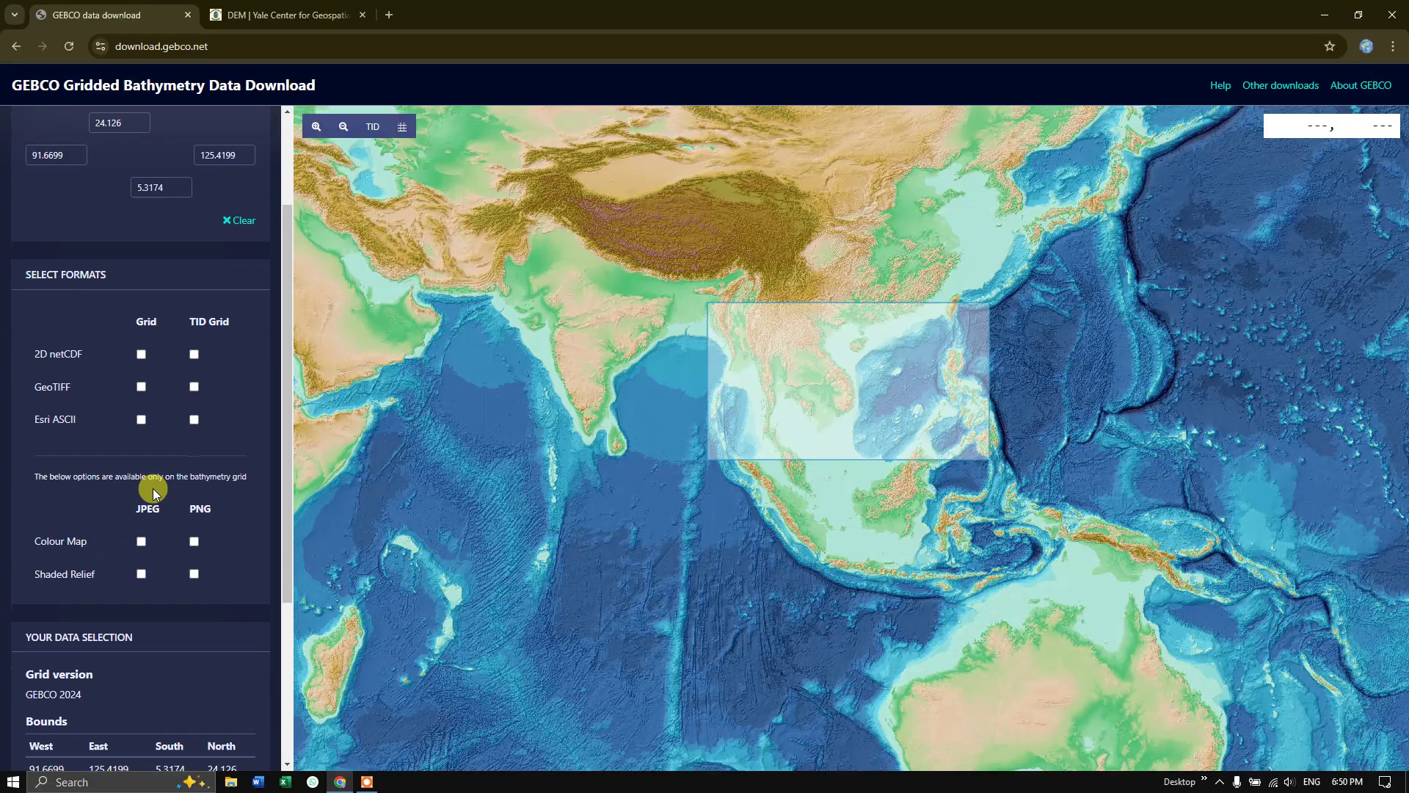
{"action": "scroll", "coordinate": [152, 488], "scroll_direction": "down", "scroll_amount": 2}
{"action": "scroll", "coordinate": [153, 487], "scroll_direction": "up", "scroll_amount": 3}
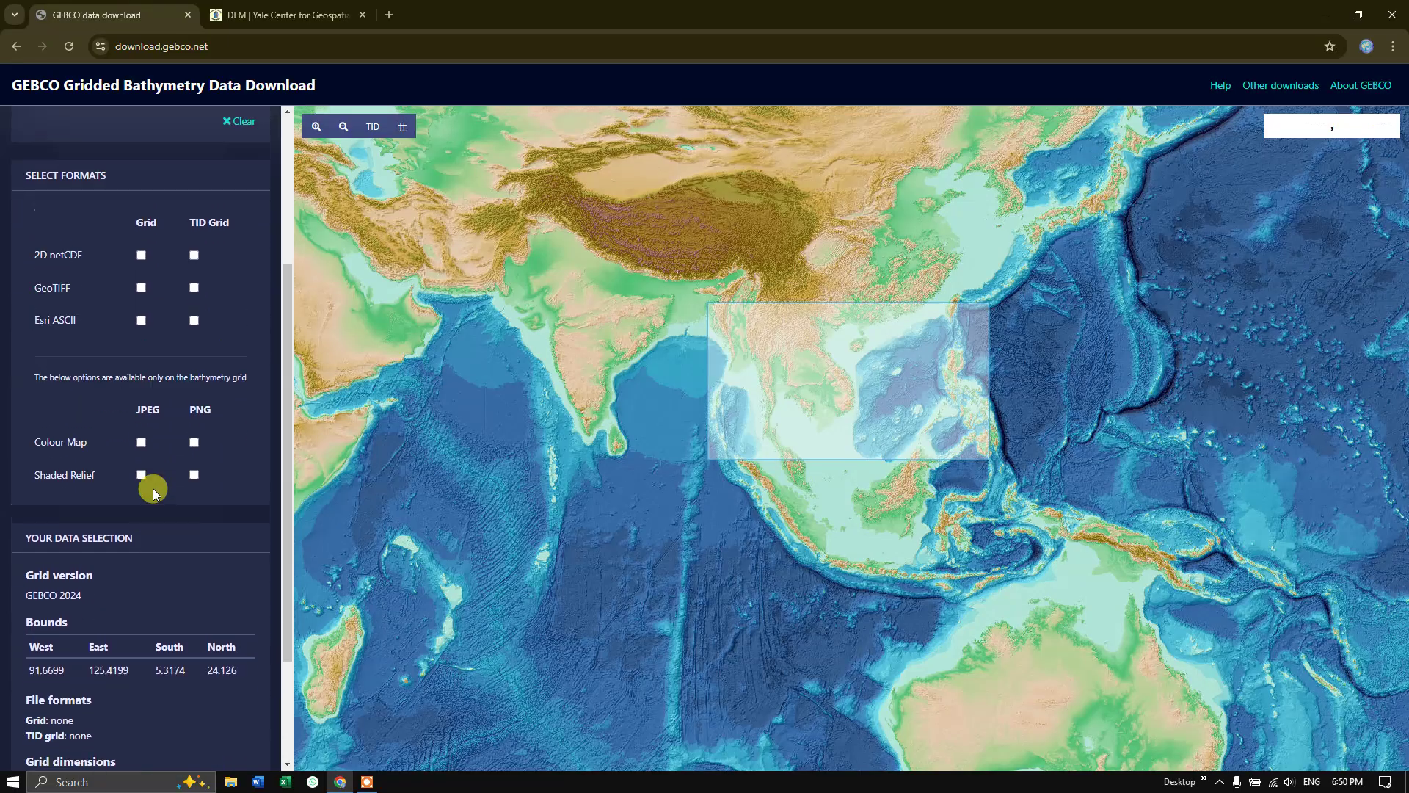
{"action": "scroll", "coordinate": [153, 487], "scroll_direction": "up", "scroll_amount": 1}
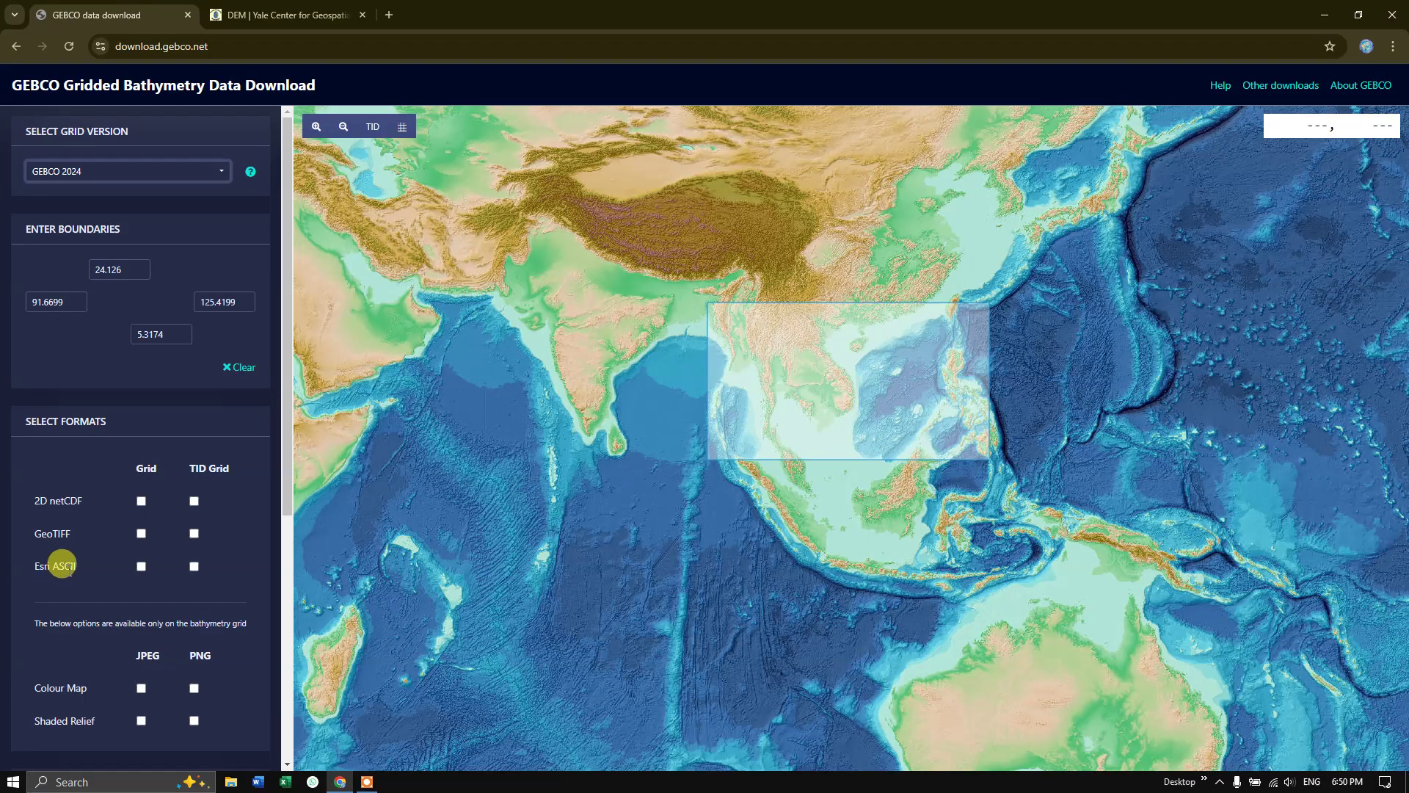
Select GeoTIFF grid plus Colour Map and Shaded Relief JPEGs (about 78 MB) and add to basket.
{"action": "left_click", "coordinate": [141, 534]}
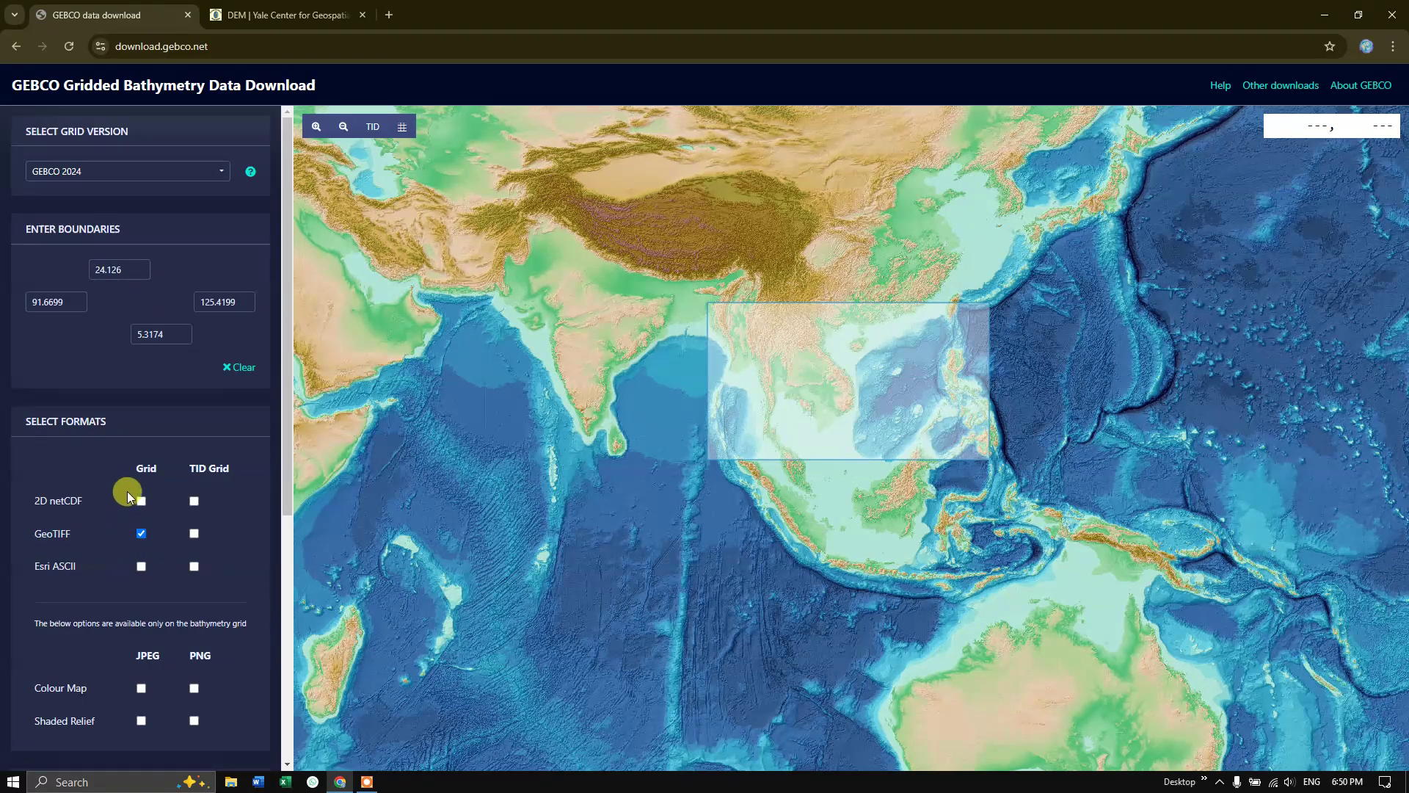
{"action": "left_click", "coordinate": [139, 533]}
{"action": "left_click", "coordinate": [139, 533]}
{"action": "scroll", "coordinate": [143, 530], "scroll_direction": "down", "scroll_amount": 3}
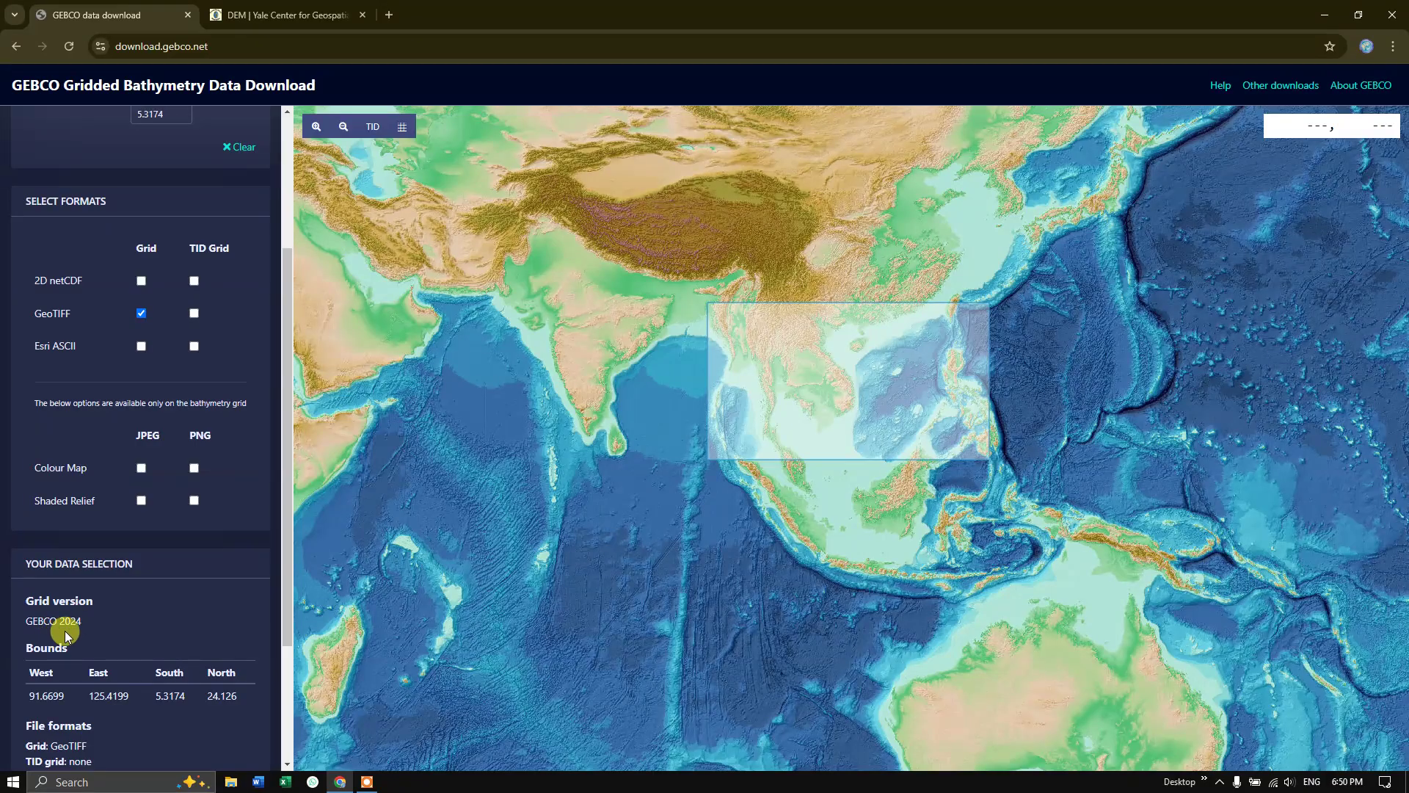
{"action": "left_click", "coordinate": [142, 469]}
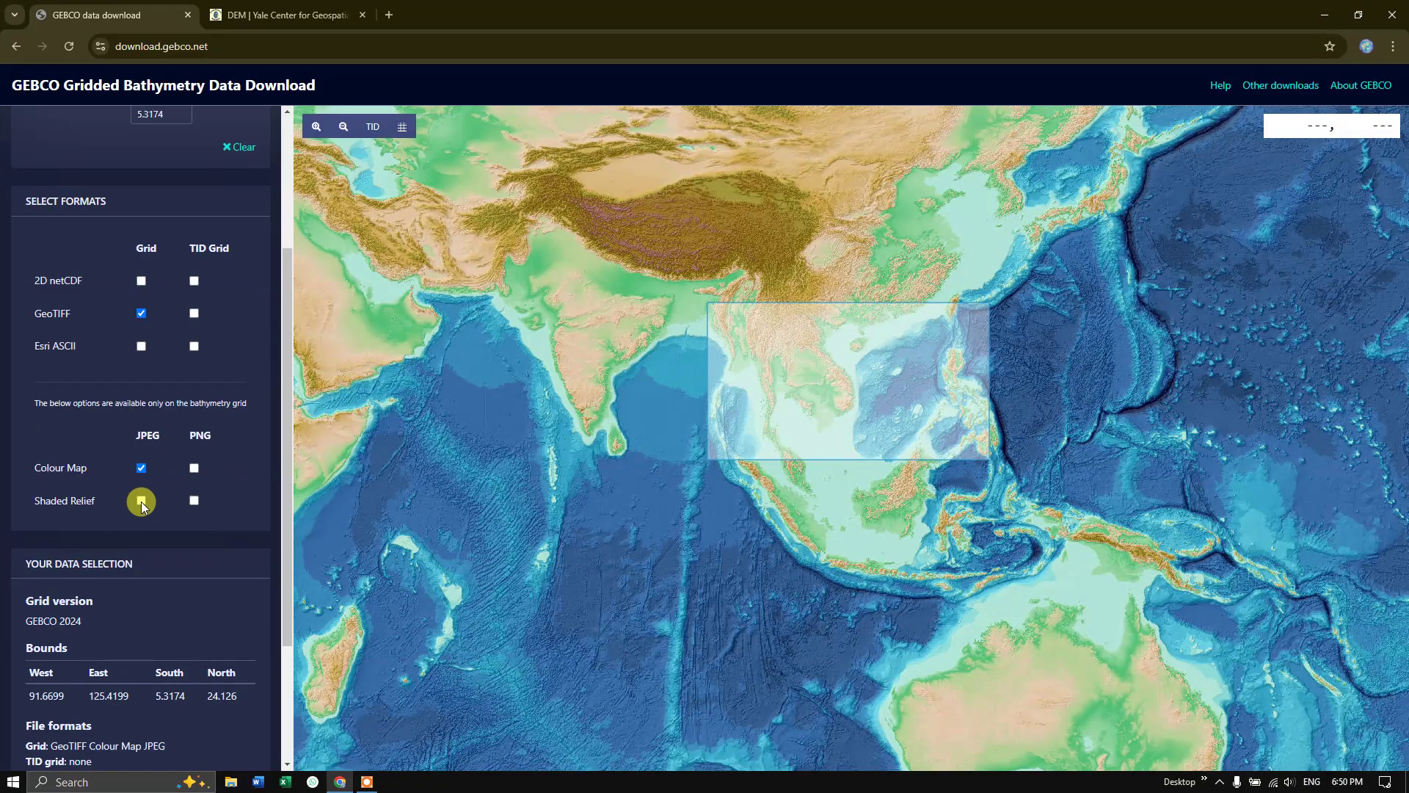
{"action": "left_click", "coordinate": [141, 501]}
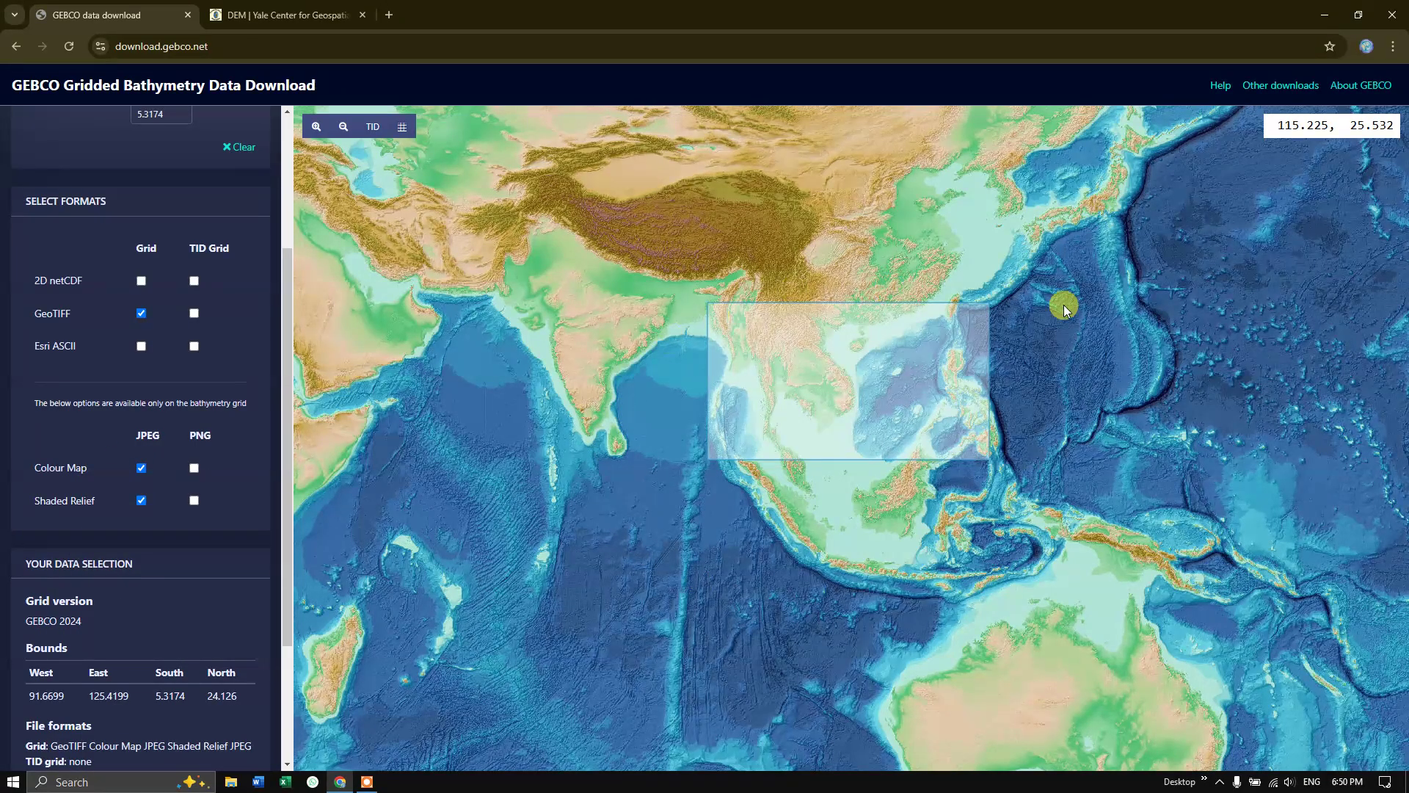
{"action": "scroll", "coordinate": [138, 528], "scroll_direction": "down", "scroll_amount": 3}
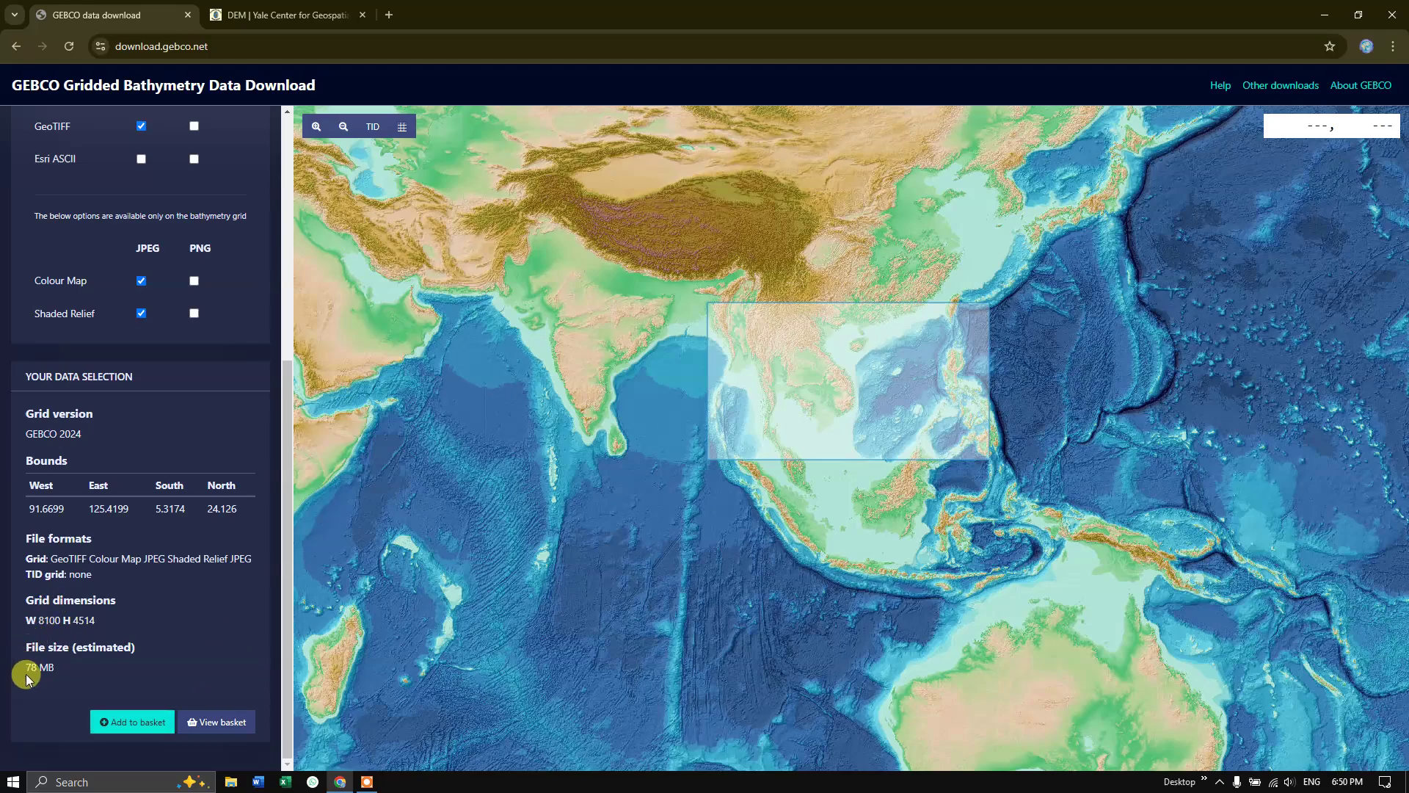
{"action": "left_click_drag", "start_coordinate": [26, 674], "coordinate": [70, 668]}
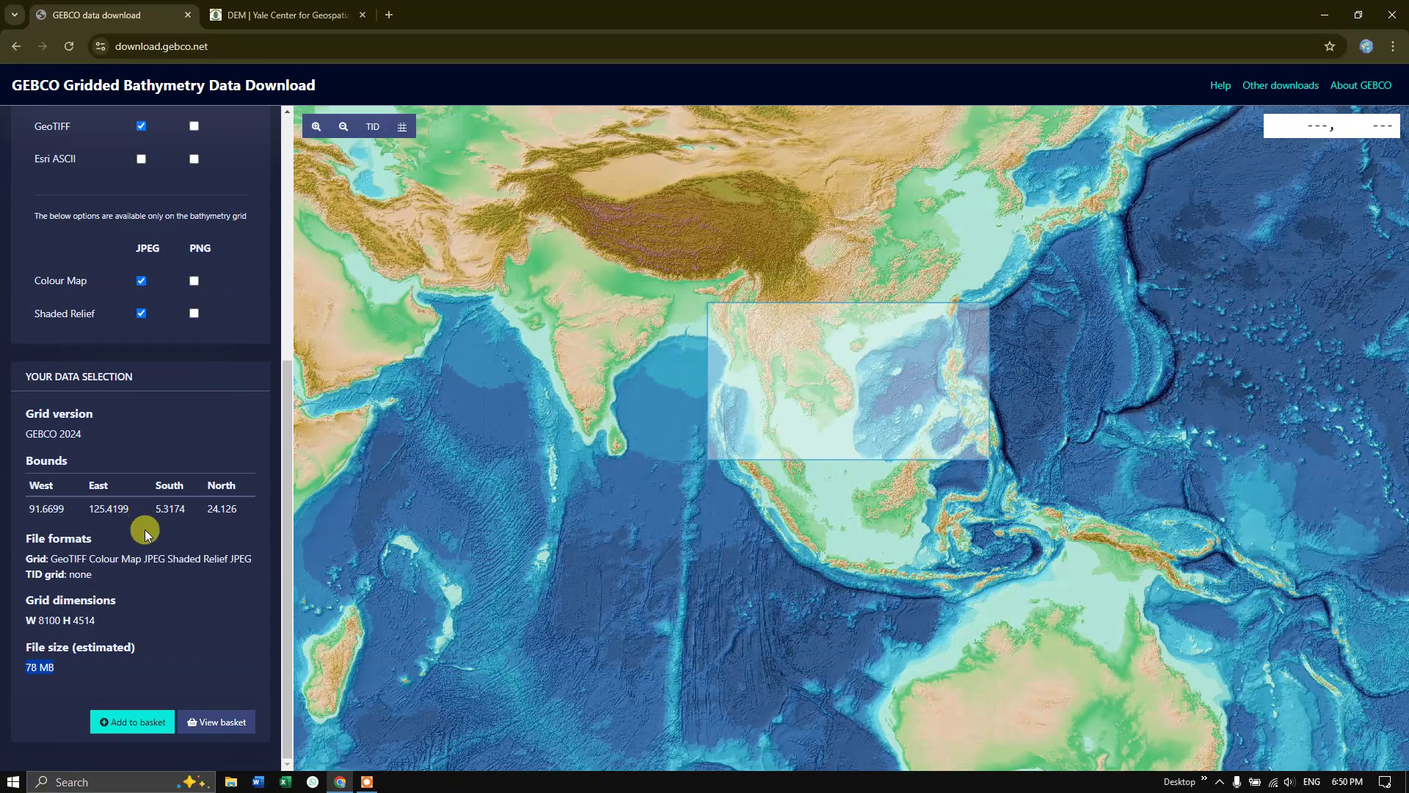
{"action": "left_click", "coordinate": [133, 725]}
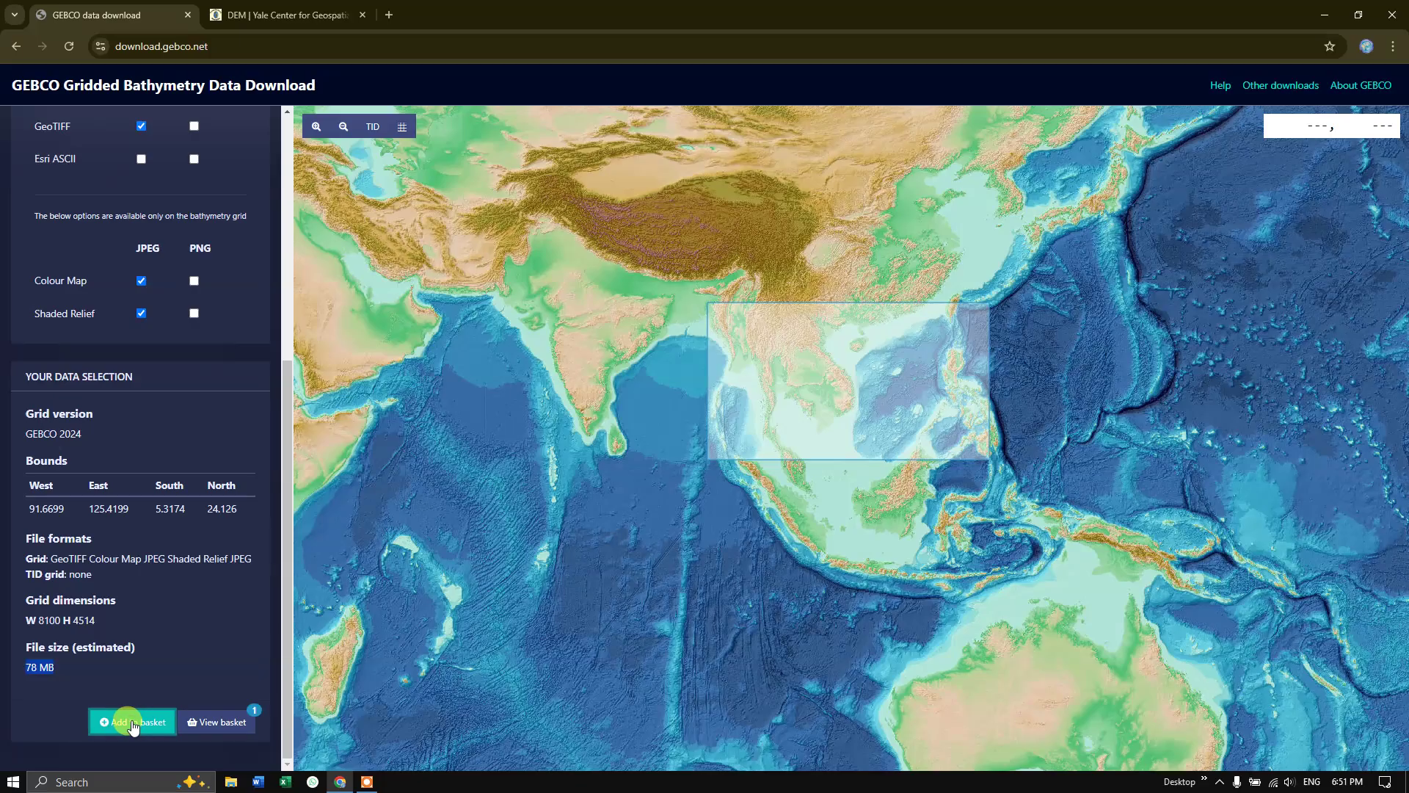
From the basket, enter the email address and request the download link by email.
{"action": "left_click", "coordinate": [222, 723]}
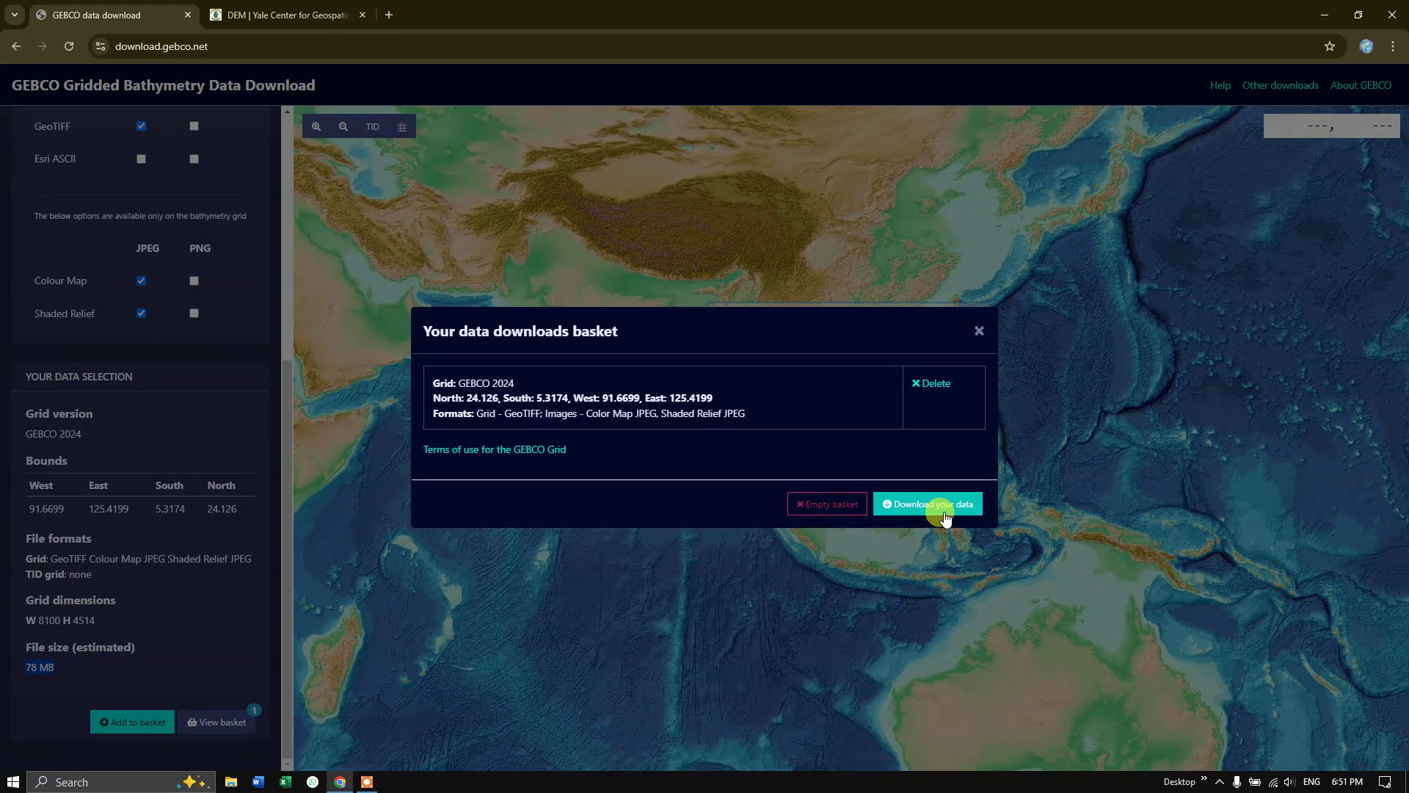
{"action": "left_click", "coordinate": [949, 505]}
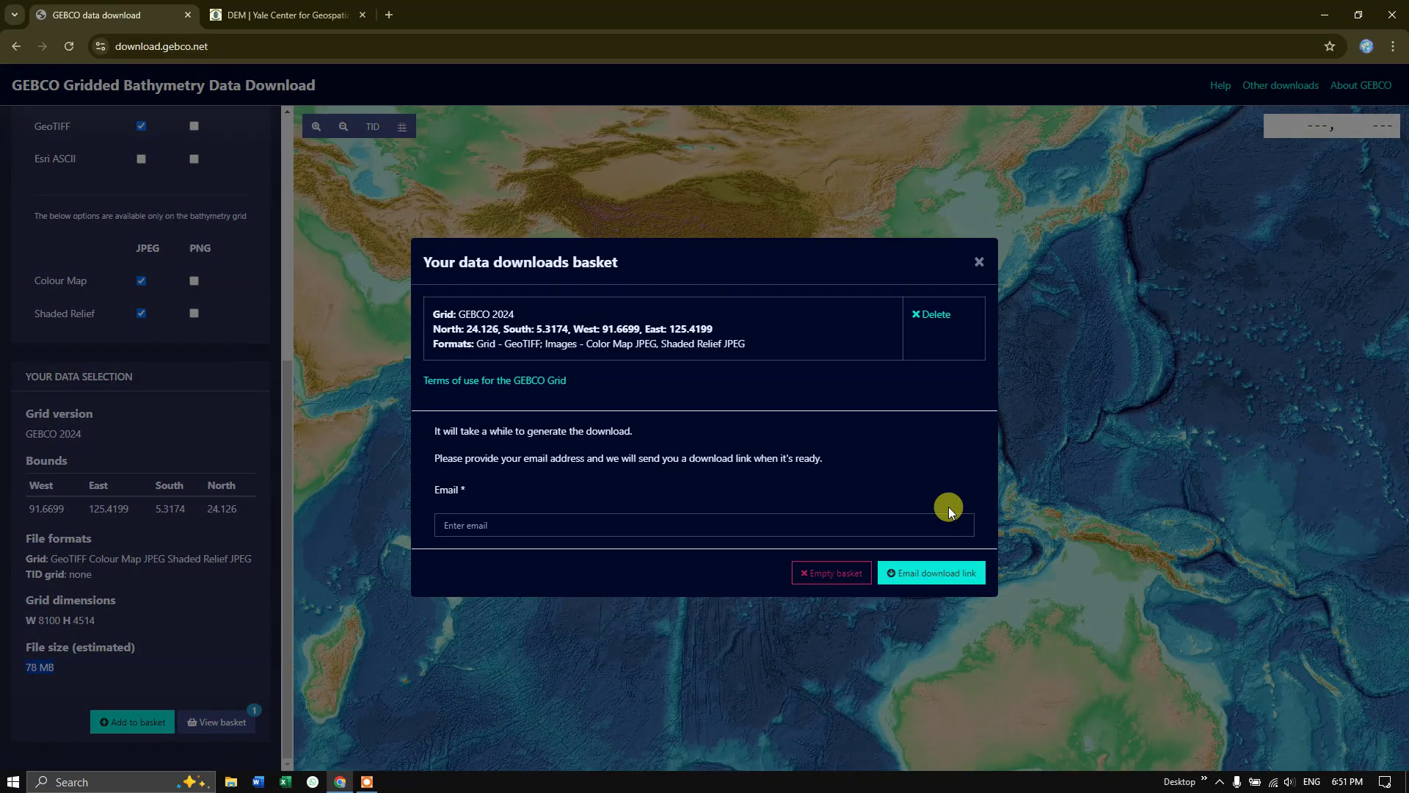
{"action": "left_click", "coordinate": [494, 526]}
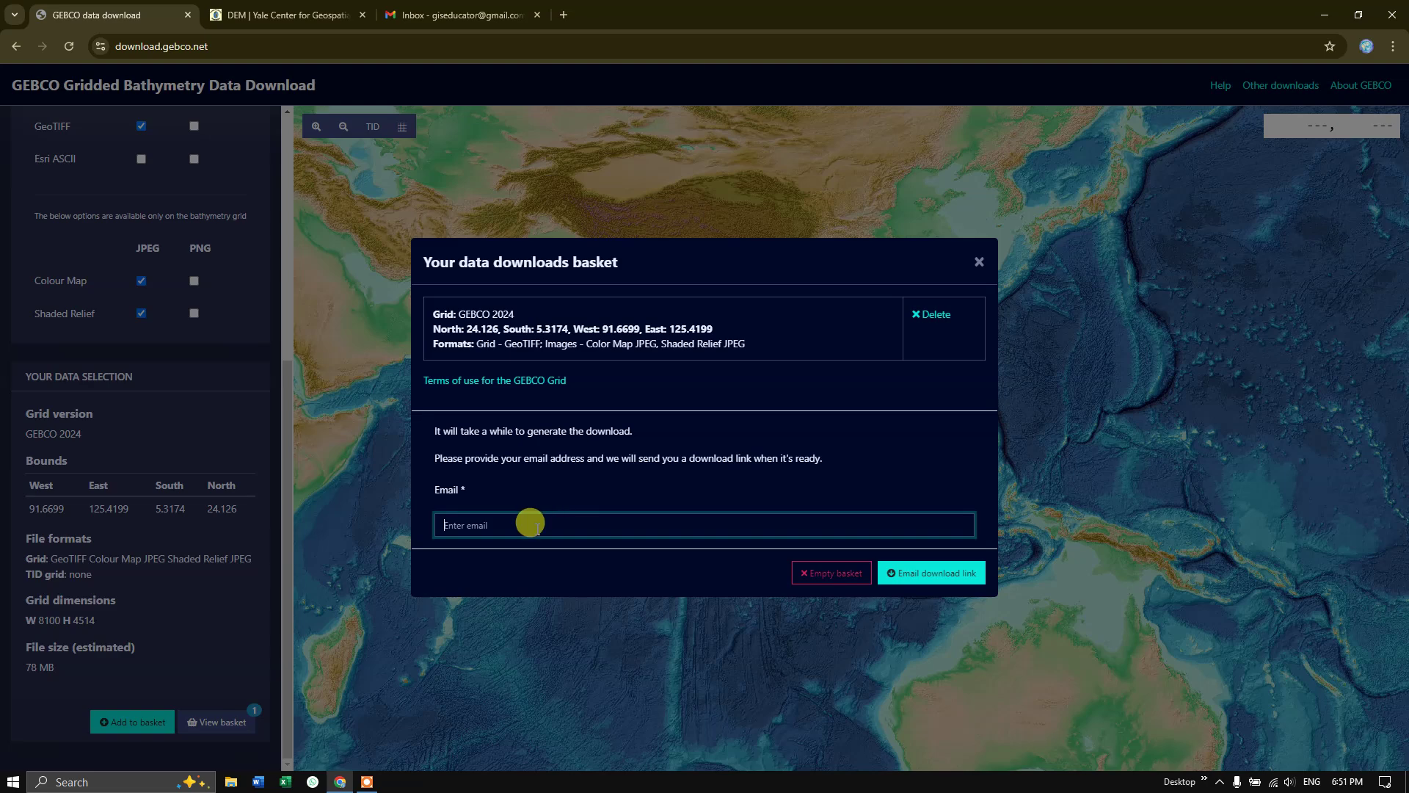
{"action": "left_click", "coordinate": [931, 580]}
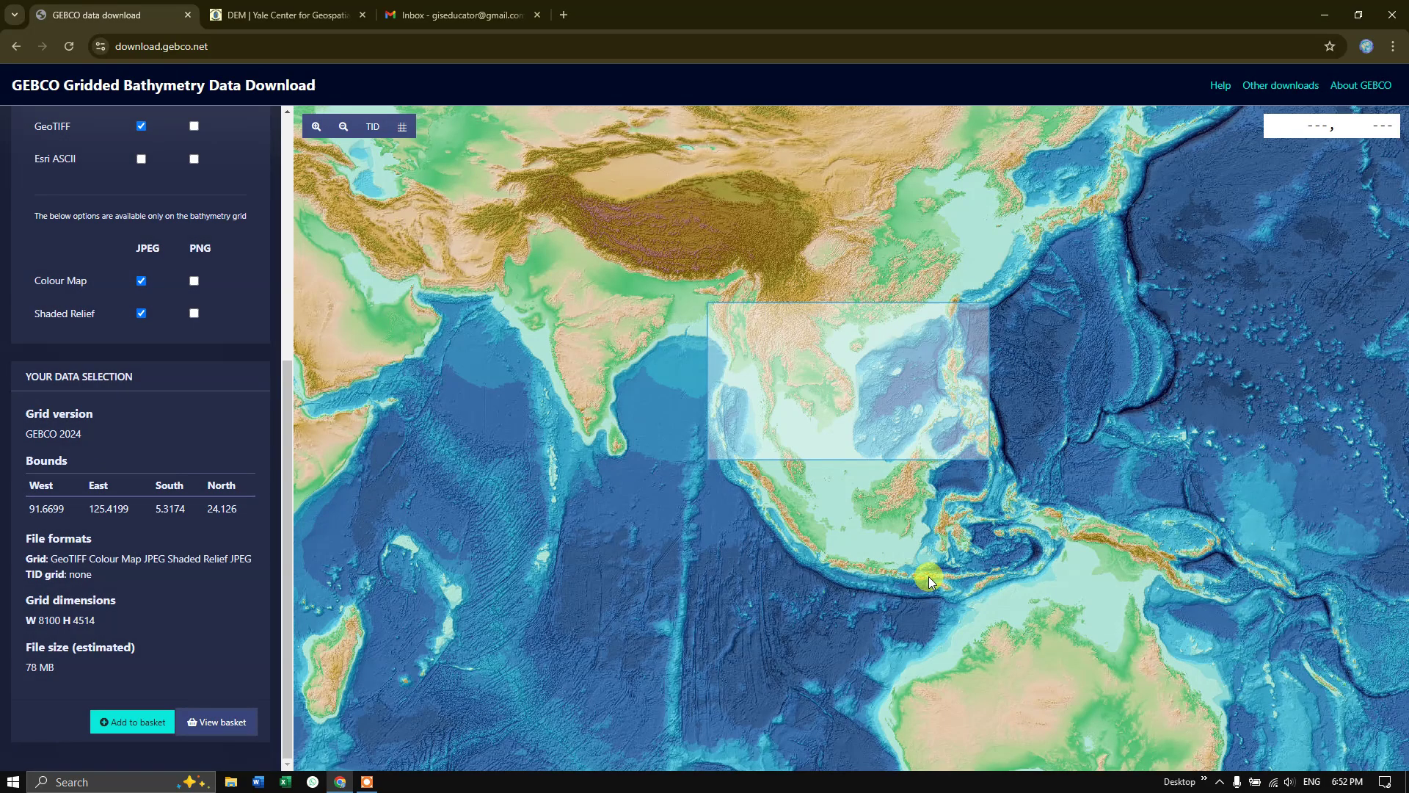
Open the GEBCO data-ready email in Gmail and download GEBCO_08_Nov_2024_8179ac76fefc.zip.
{"action": "left_click", "coordinate": [423, 14]}
{"action": "key", "text": "Escape"}
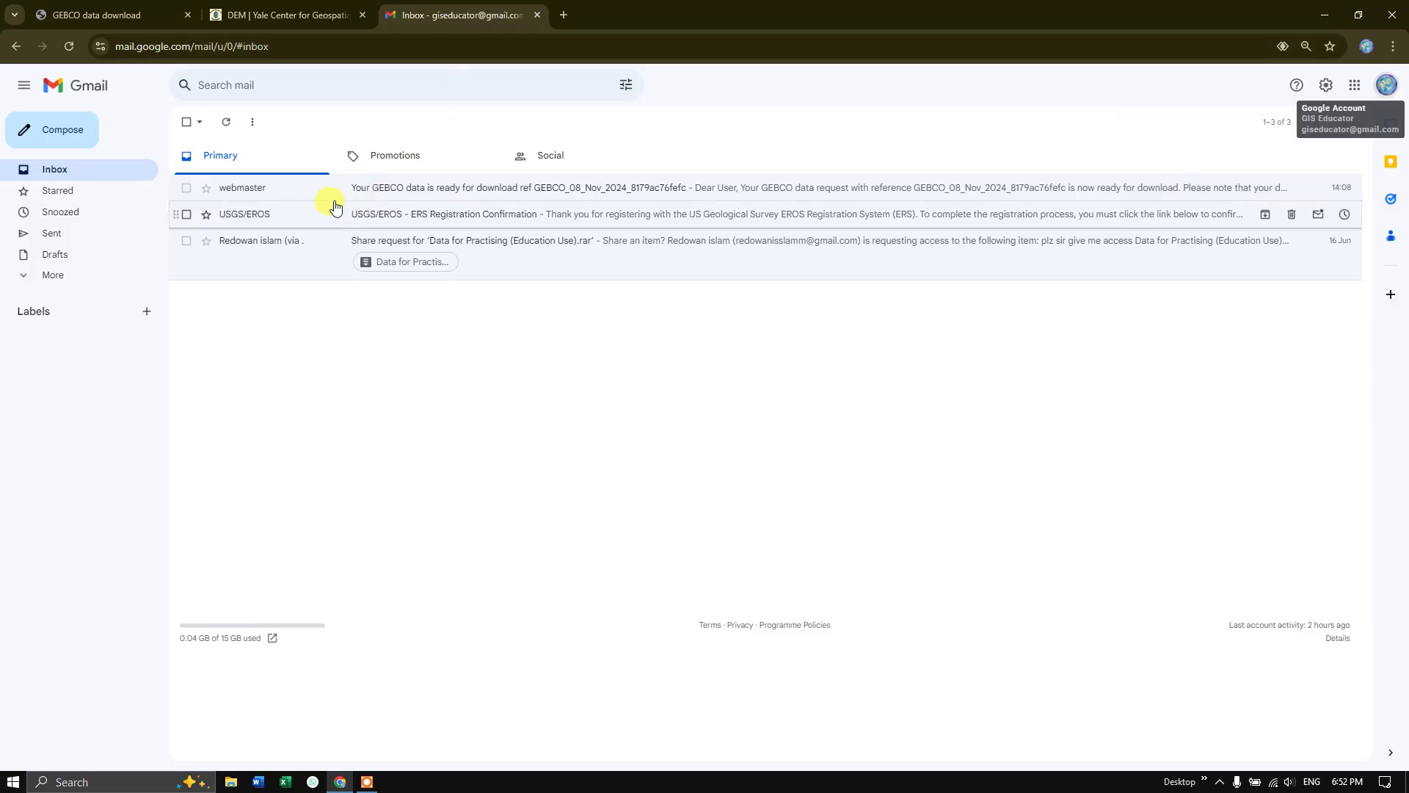
{"action": "left_click", "coordinate": [394, 189]}
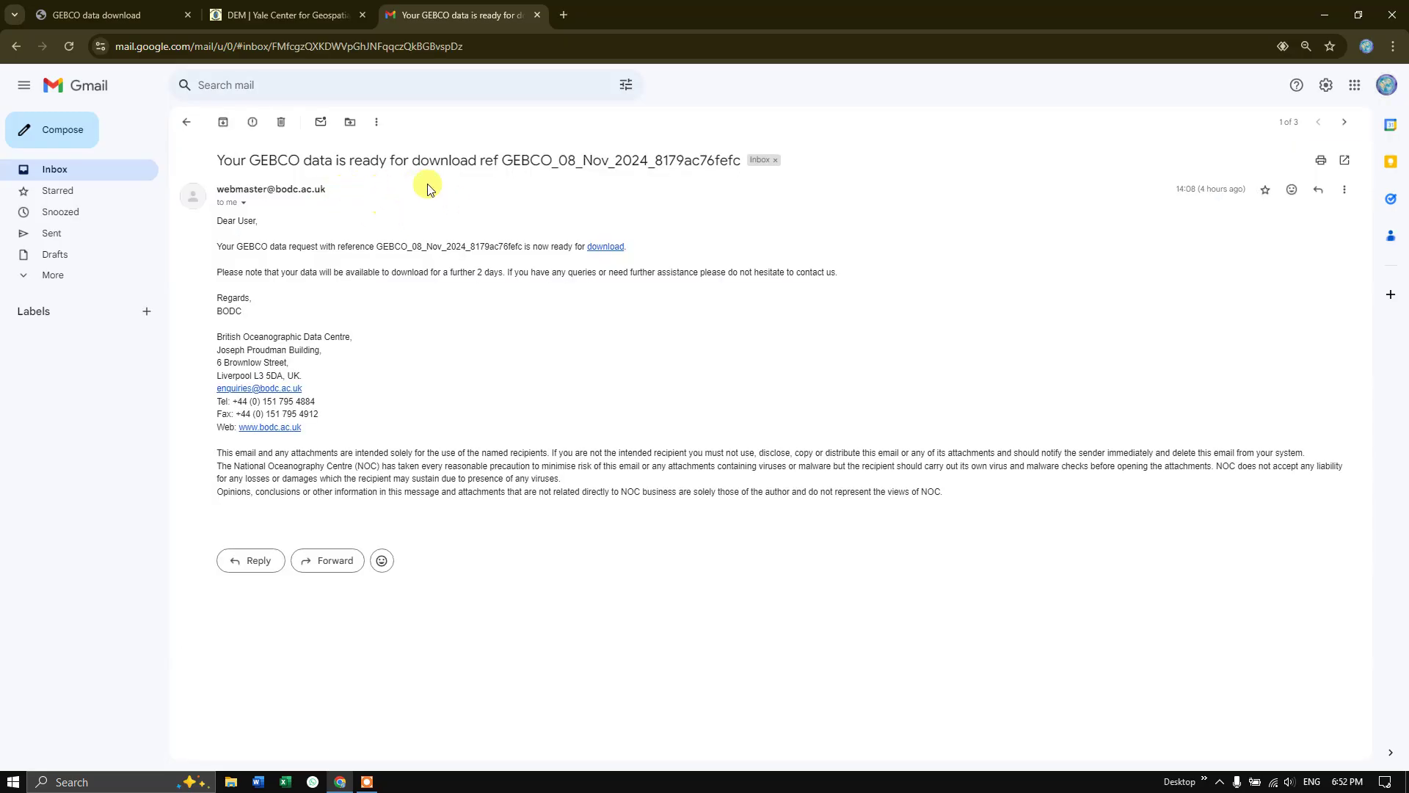
{"action": "left_click", "coordinate": [609, 247]}
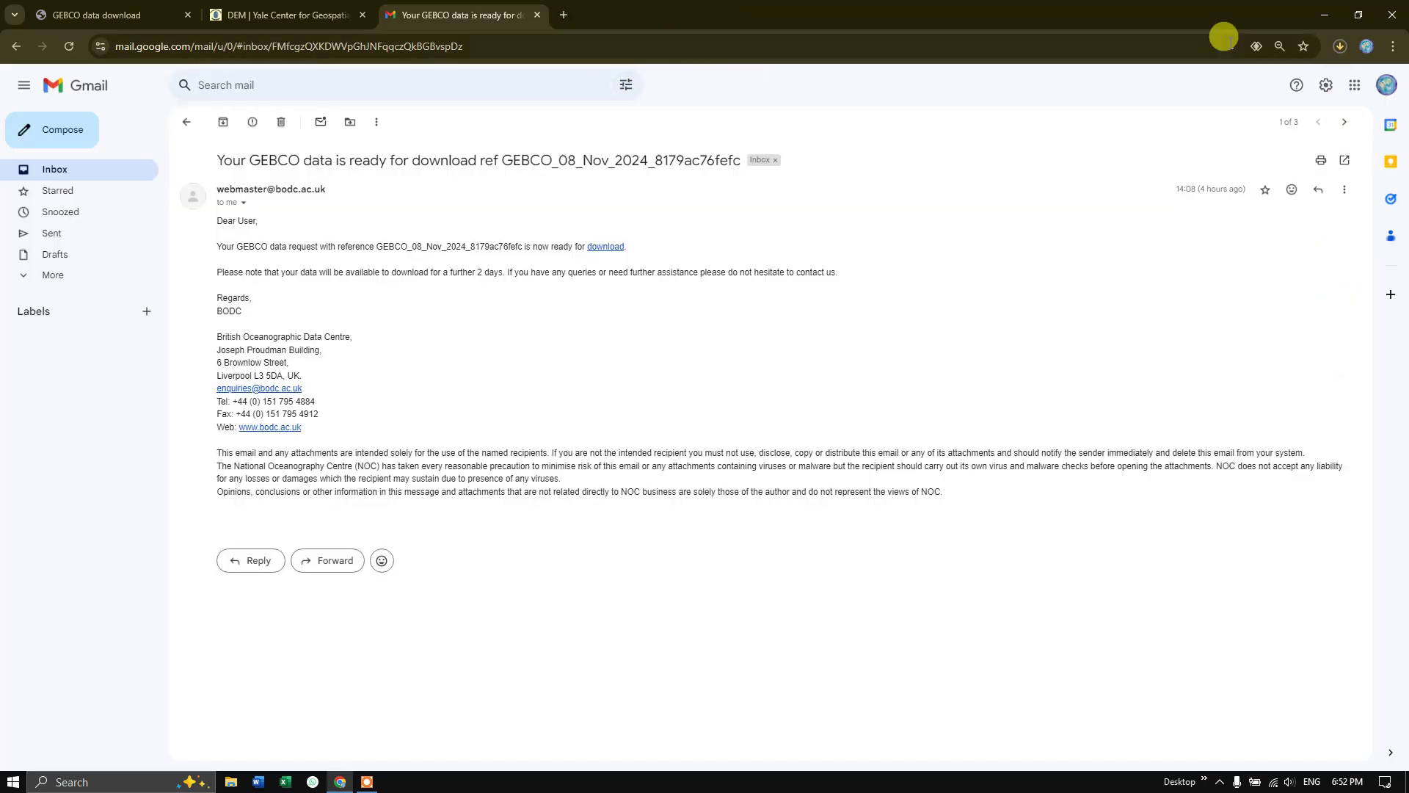
{"action": "left_click", "coordinate": [1341, 49]}
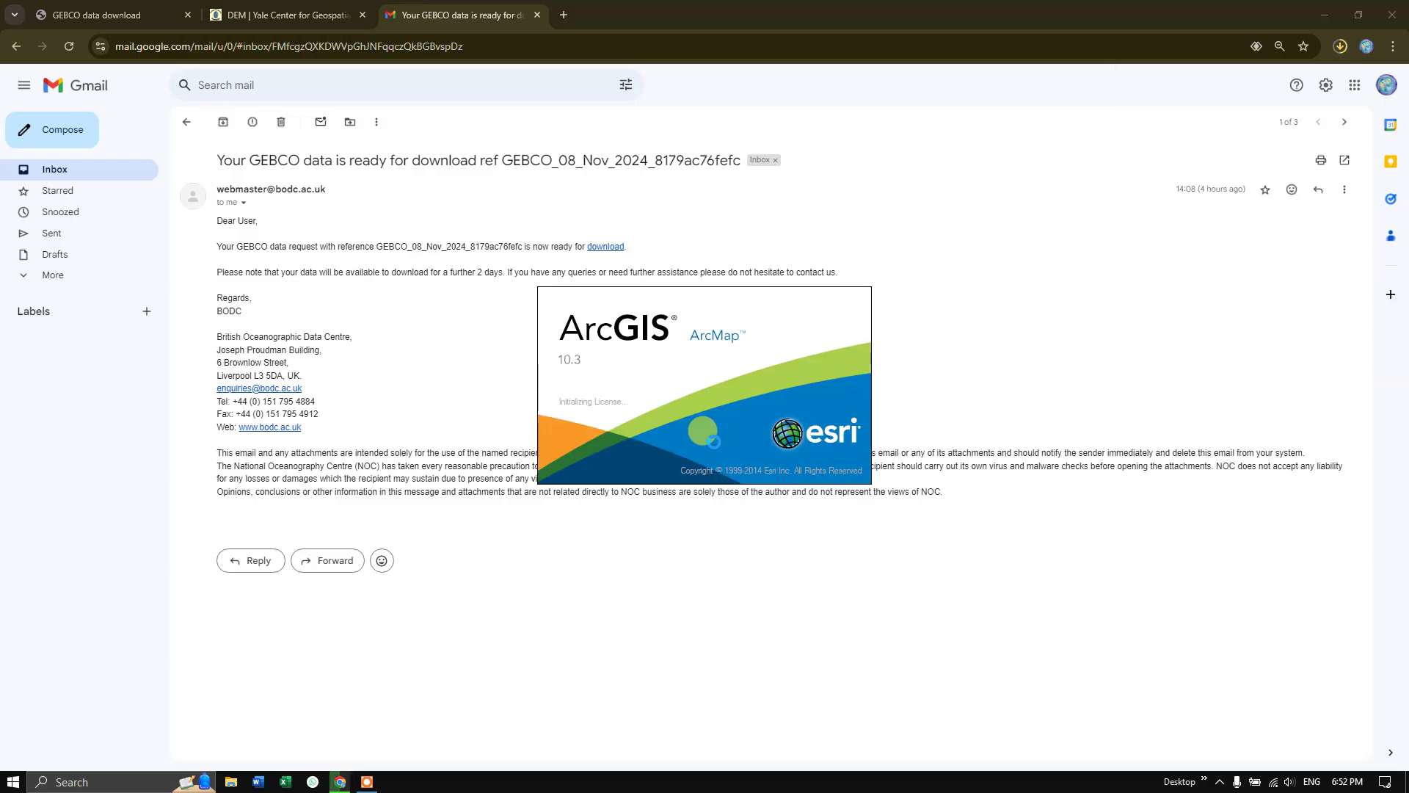
{"action": "left_click", "coordinate": [1338, 47]}
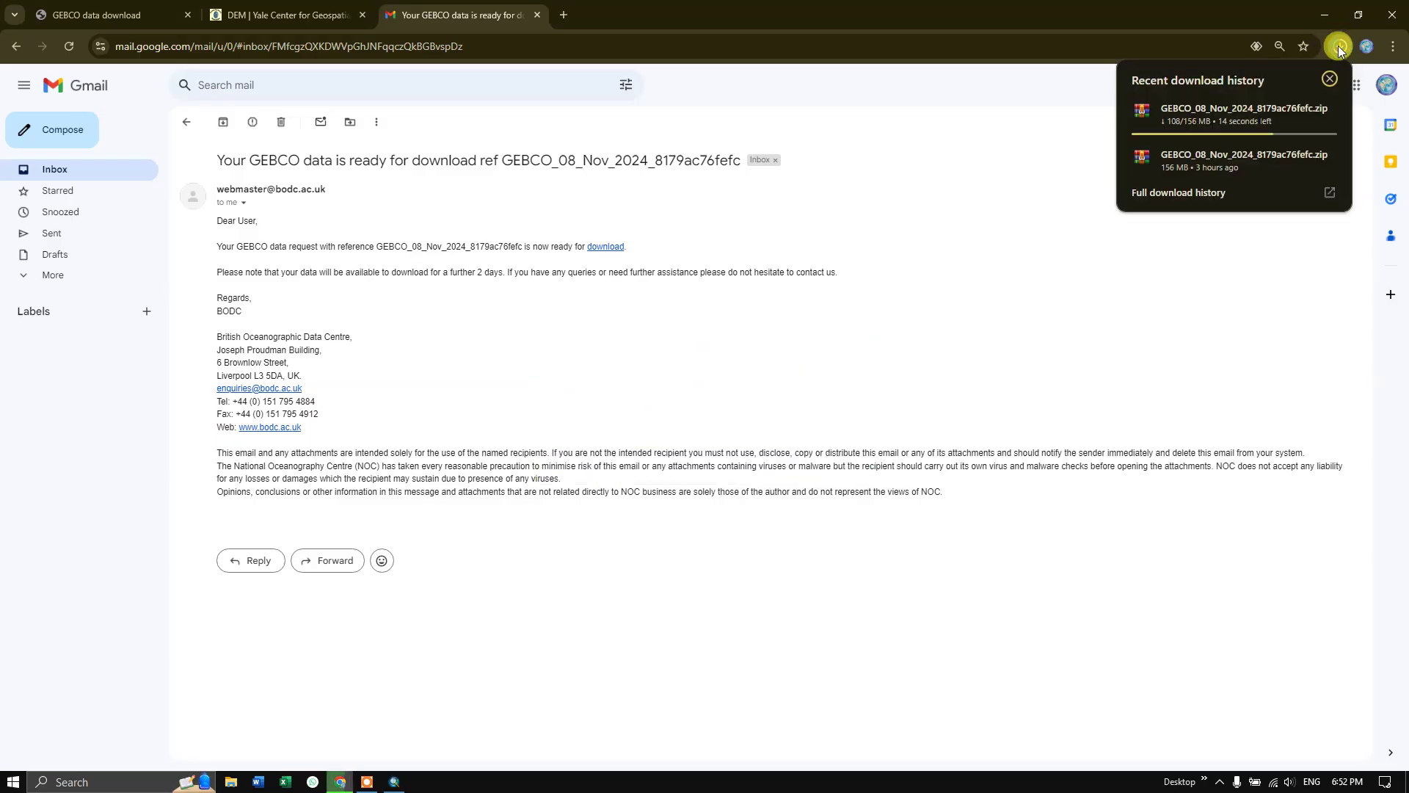
{"action": "mouse_move", "coordinate": [1270, 140]}
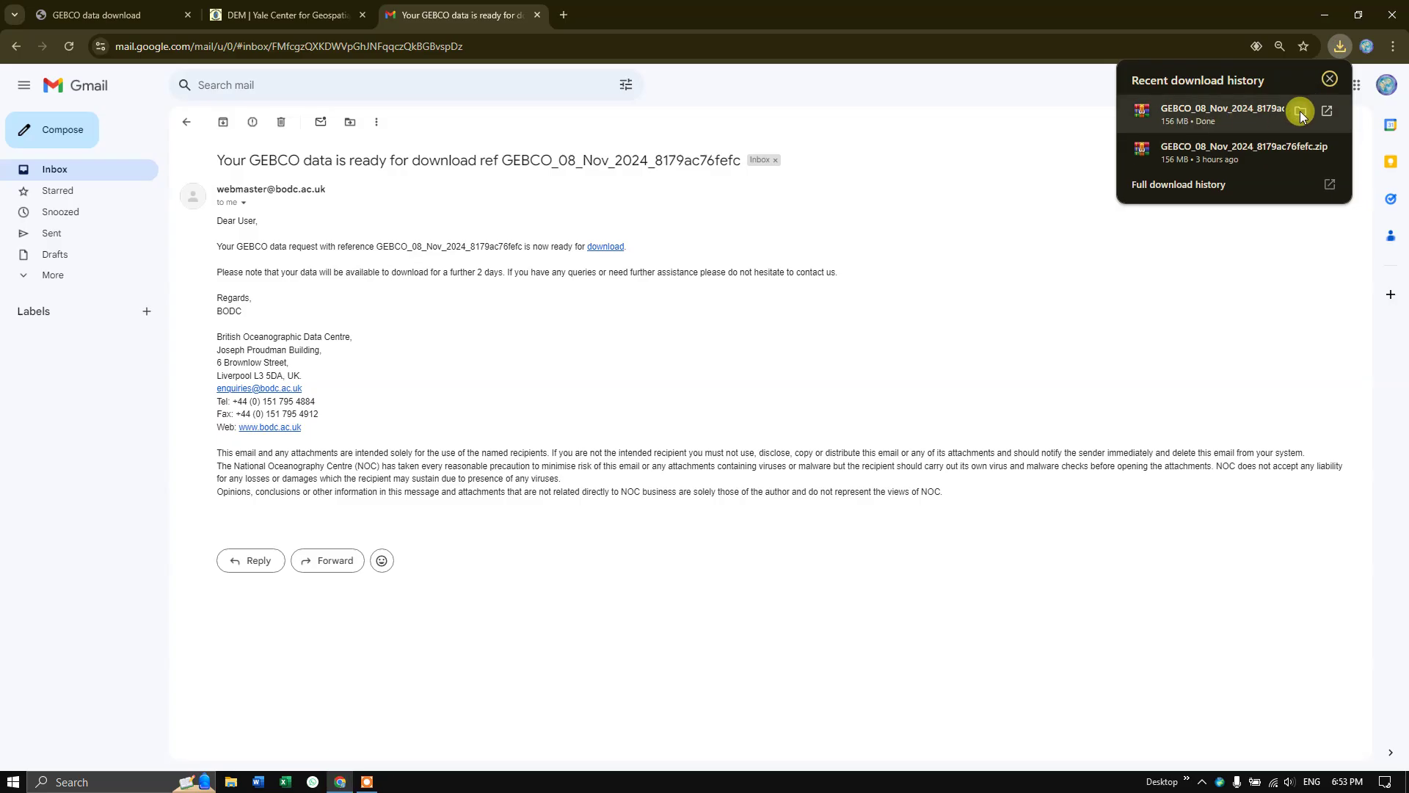
Extract the GEBCO zip in Downloads, open its folder and preview the colour map JPEG.
{"action": "left_click", "coordinate": [1297, 111]}
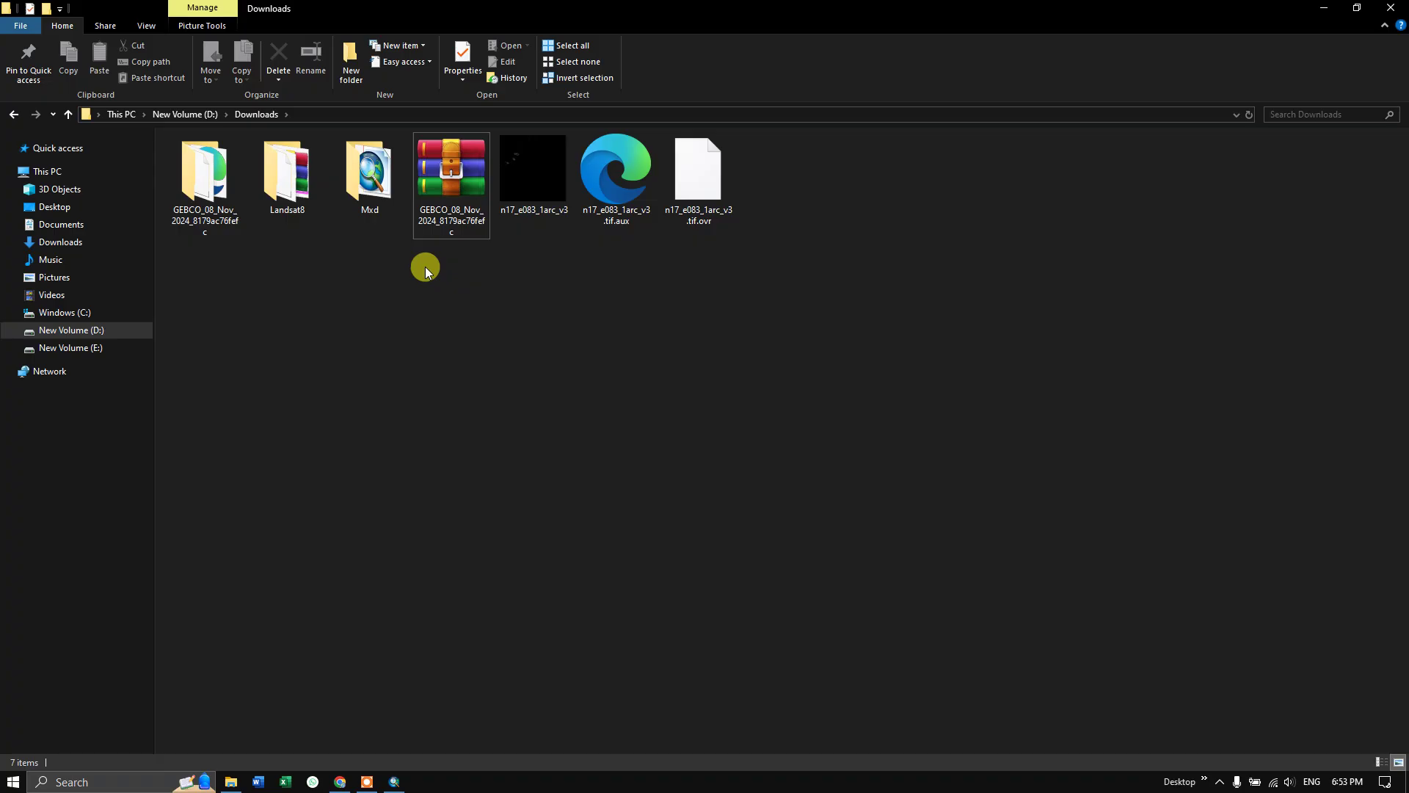
{"action": "right_click", "coordinate": [454, 205]}
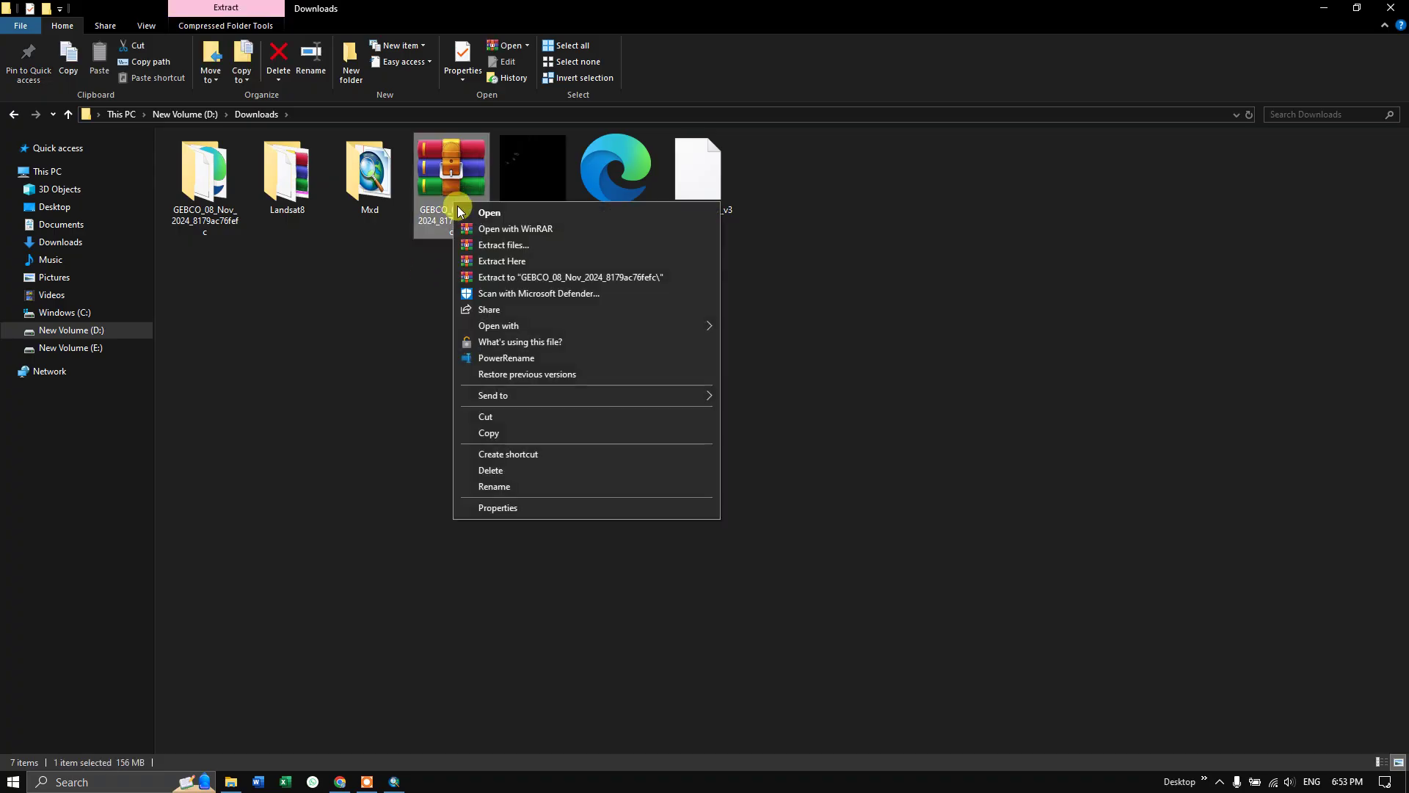
{"action": "left_click", "coordinate": [504, 262]}
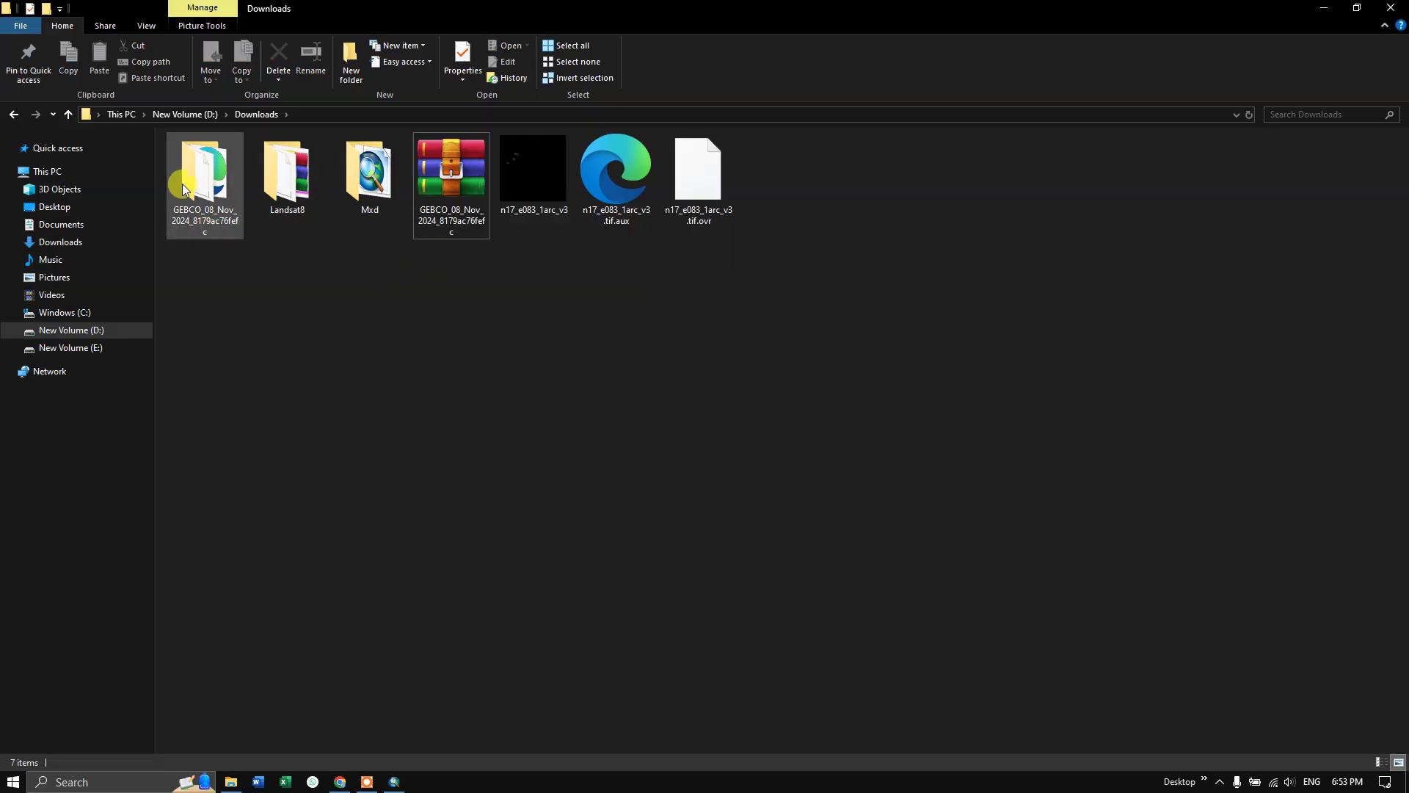
{"action": "double_click", "coordinate": [212, 221]}
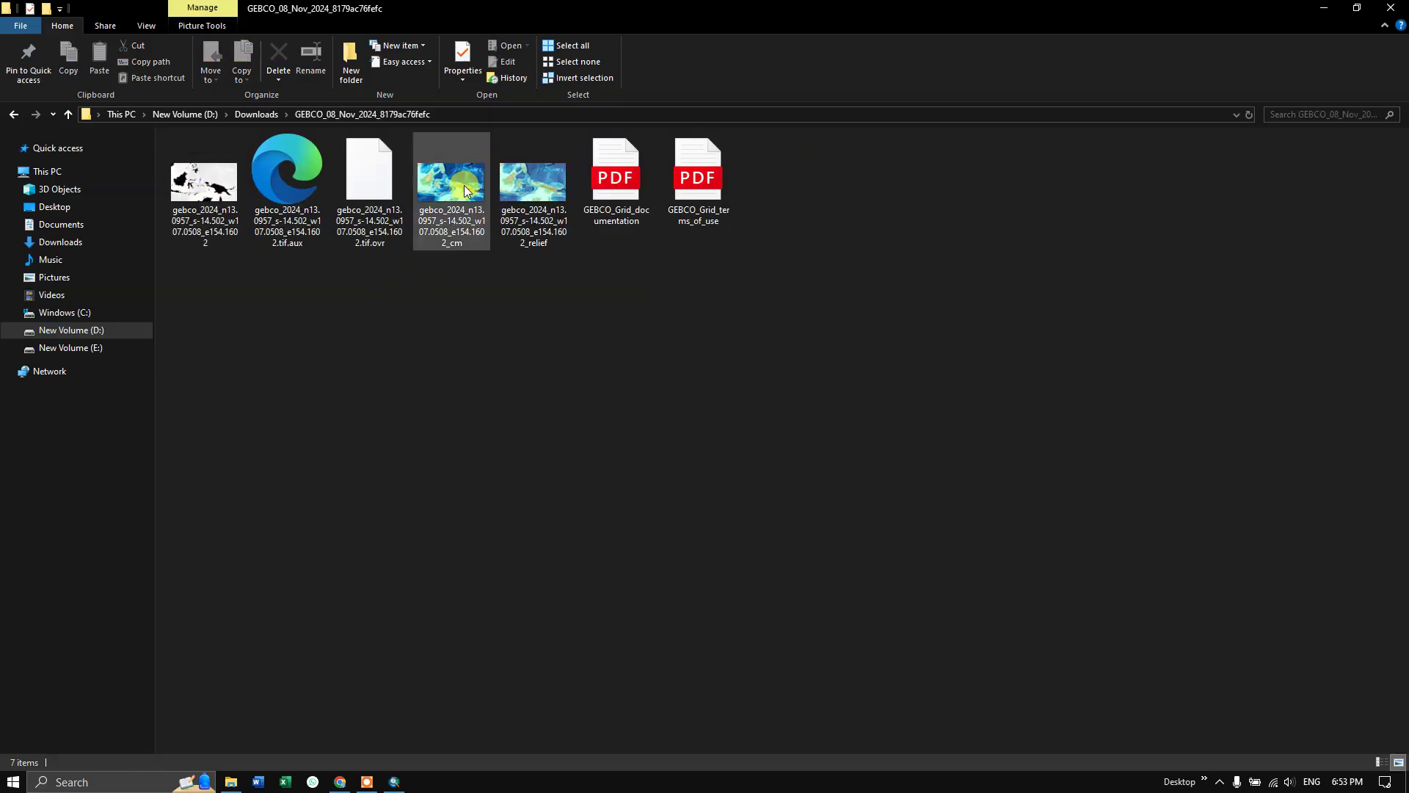
{"action": "left_click", "coordinate": [464, 191]}
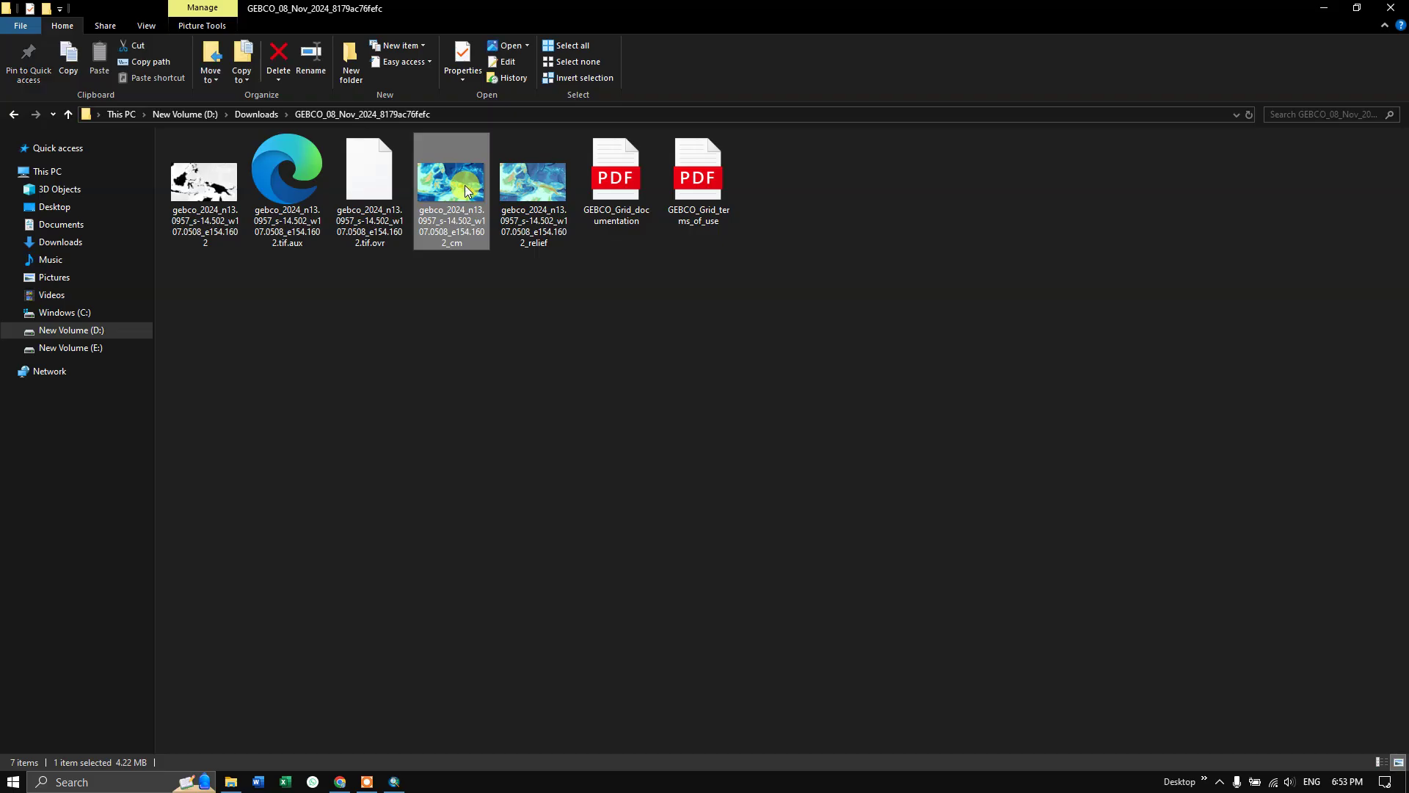
{"action": "double_click", "coordinate": [465, 191]}
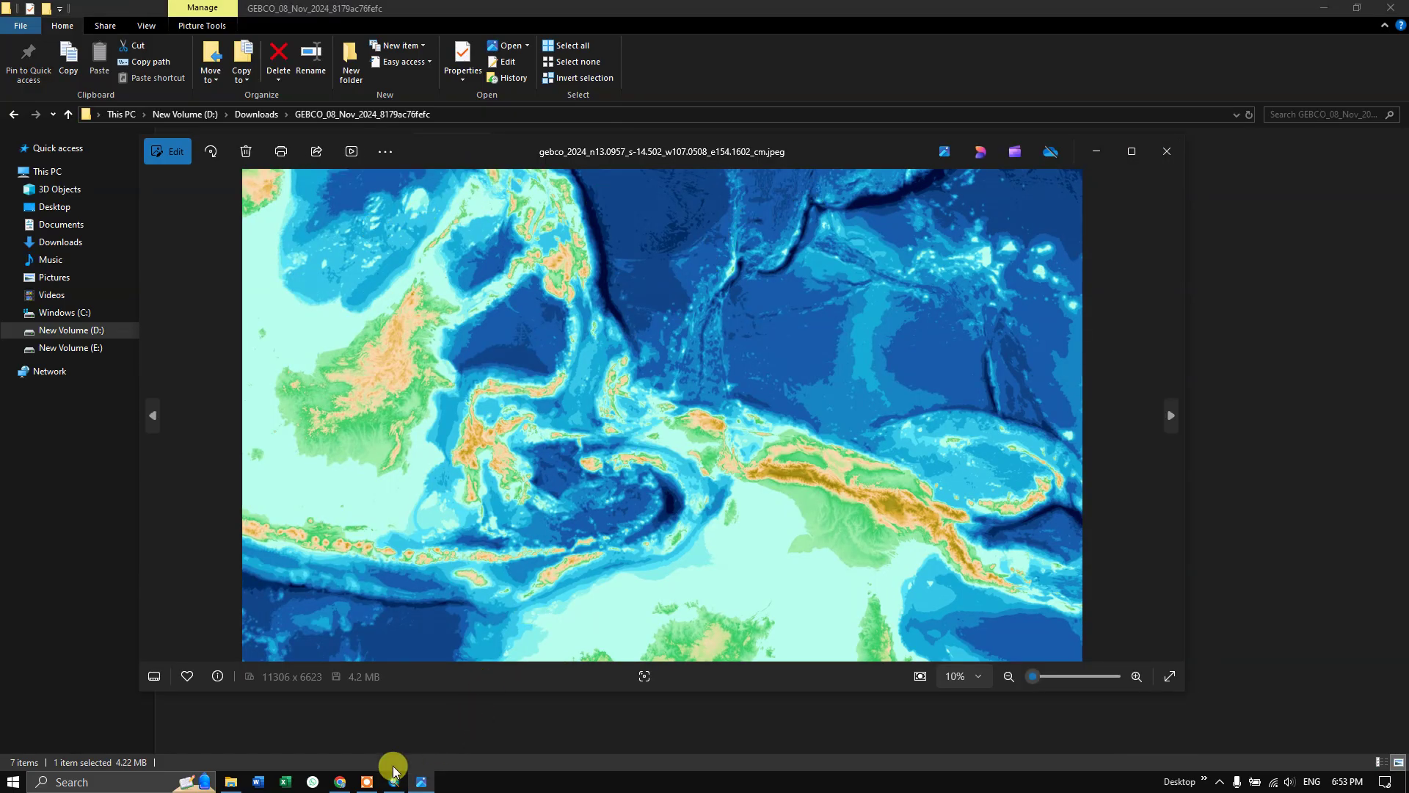
Preview the shaded relief JPEG, close it, and select the GEBCO GeoTIFF file.
{"action": "left_click", "coordinate": [340, 781]}
{"action": "left_click", "coordinate": [110, 15]}
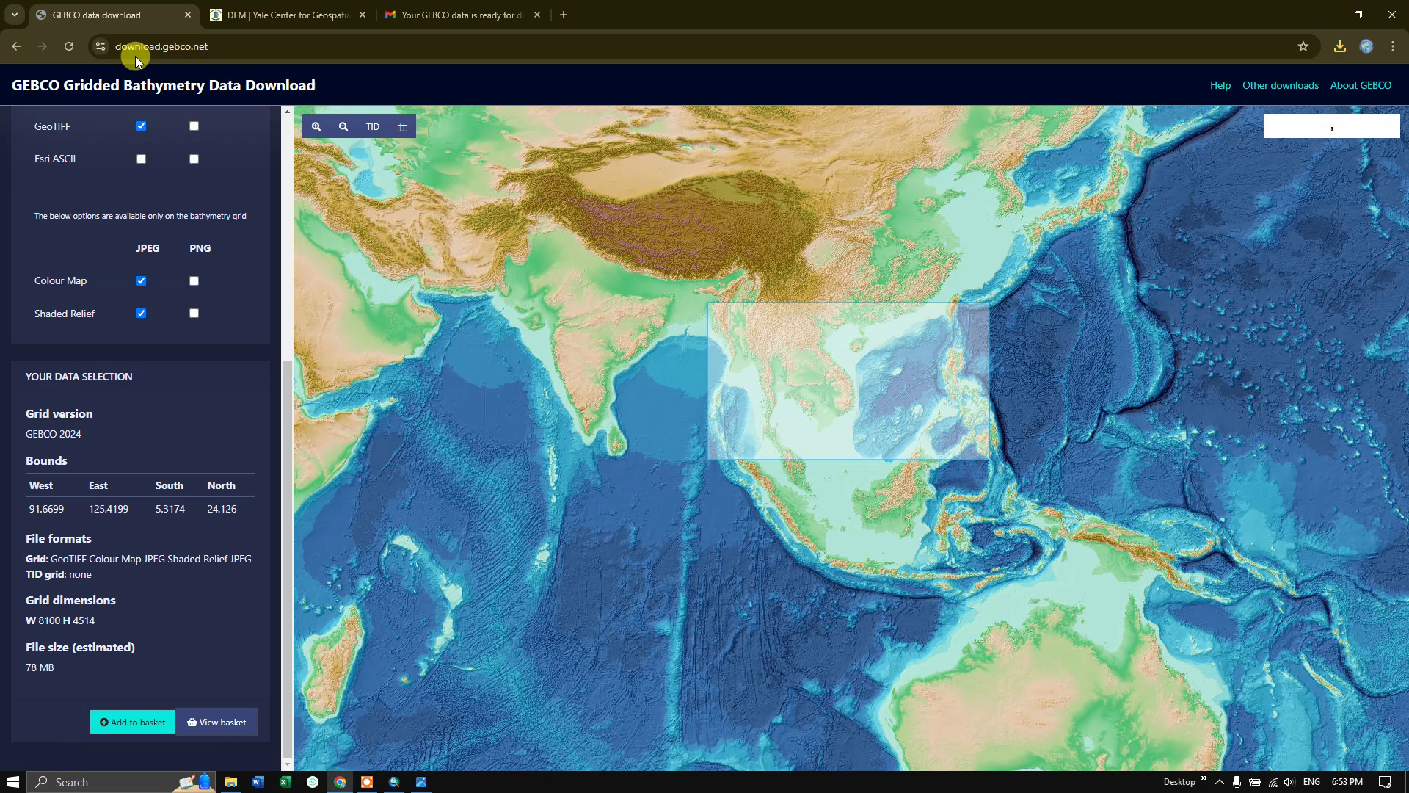
{"action": "scroll", "coordinate": [121, 430], "scroll_direction": "up", "scroll_amount": 4}
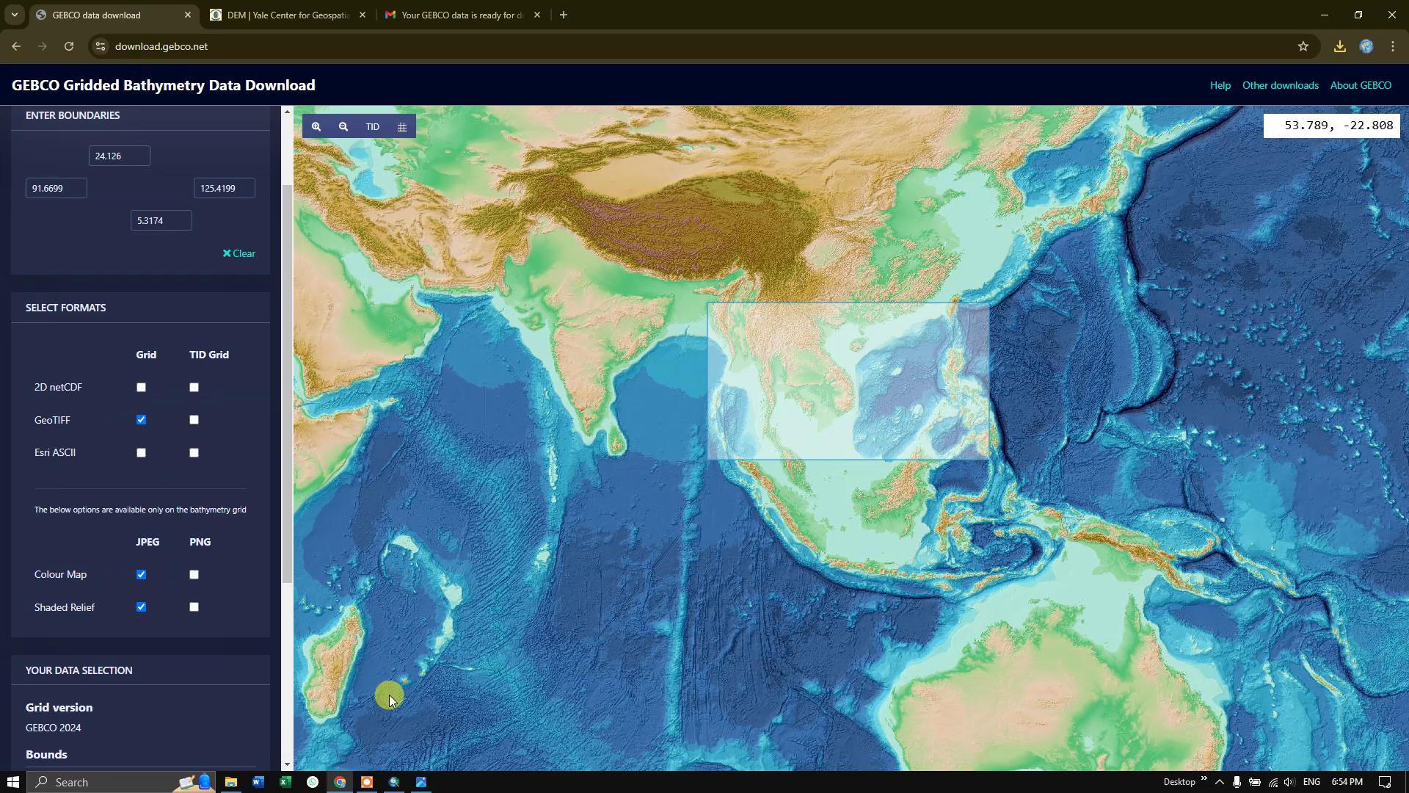
{"action": "left_click", "coordinate": [230, 782]}
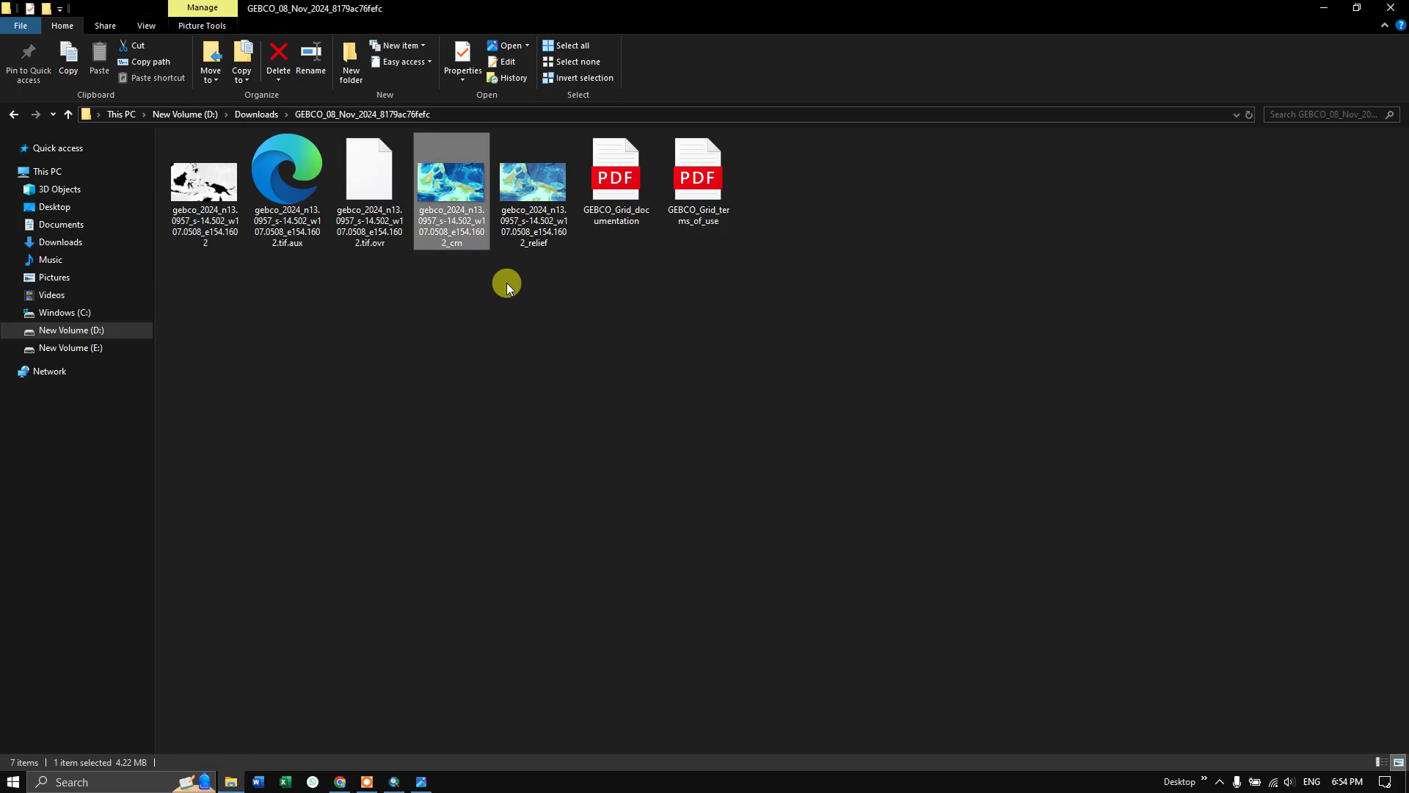
{"action": "left_click", "coordinate": [538, 218]}
{"action": "double_click", "coordinate": [539, 218]}
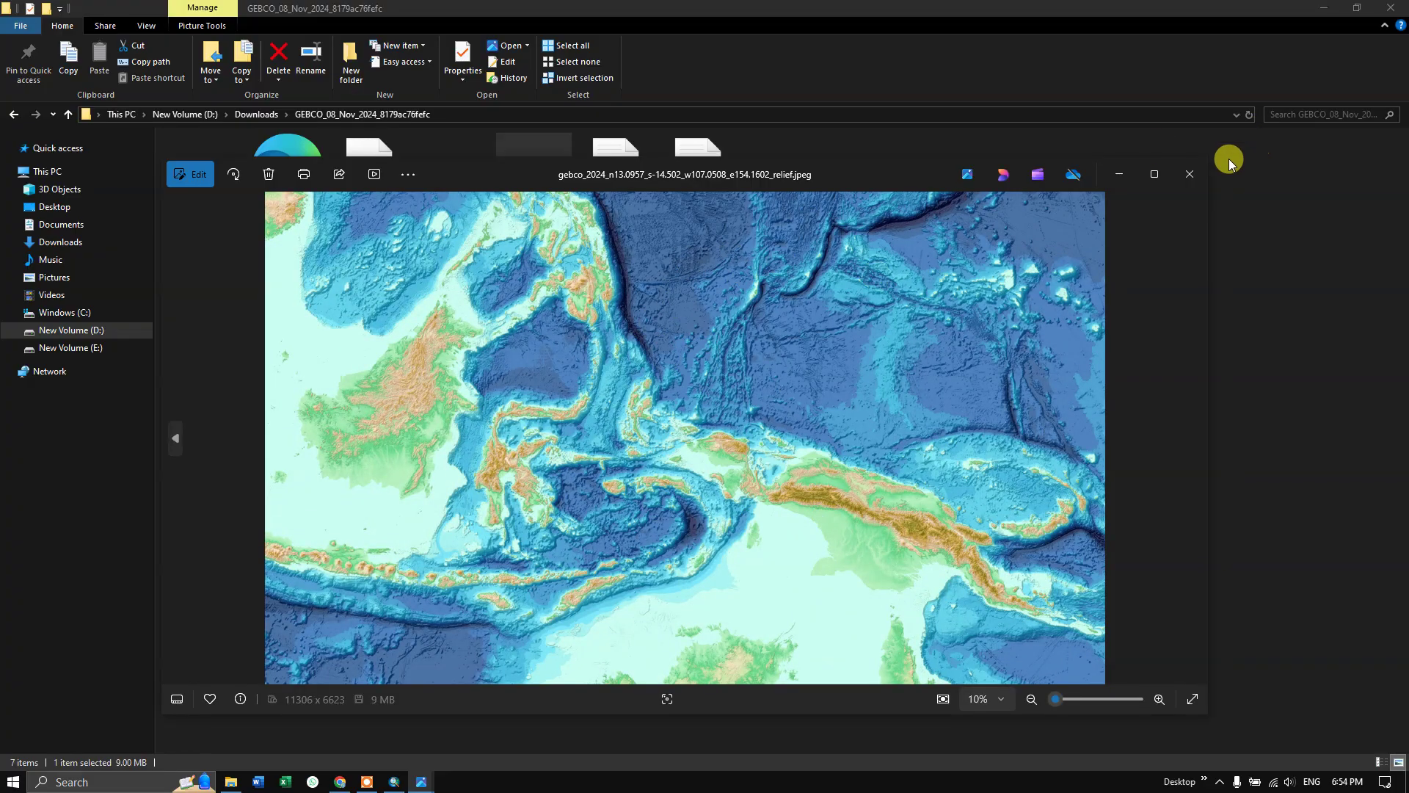
{"action": "left_click", "coordinate": [1196, 174]}
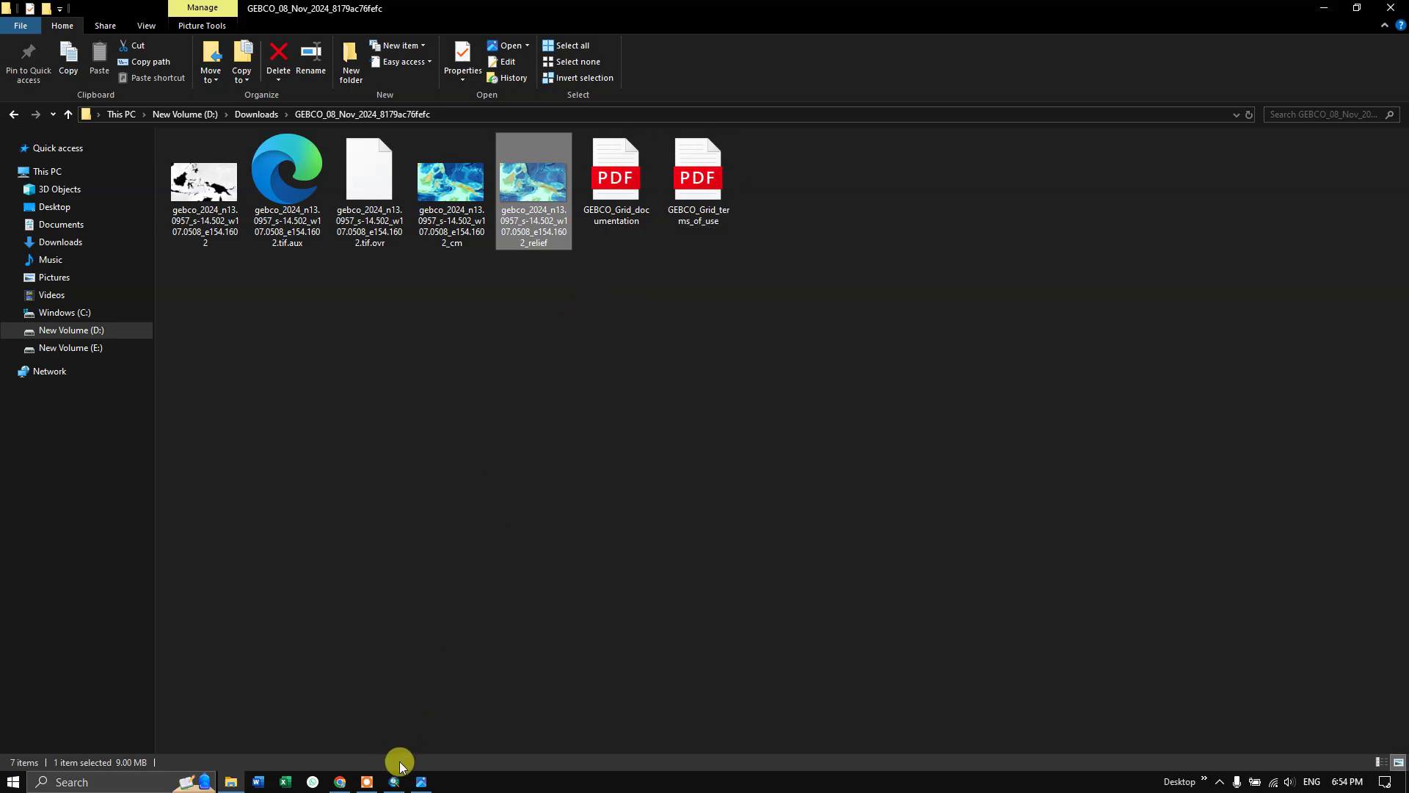
{"action": "left_click", "coordinate": [217, 199]}
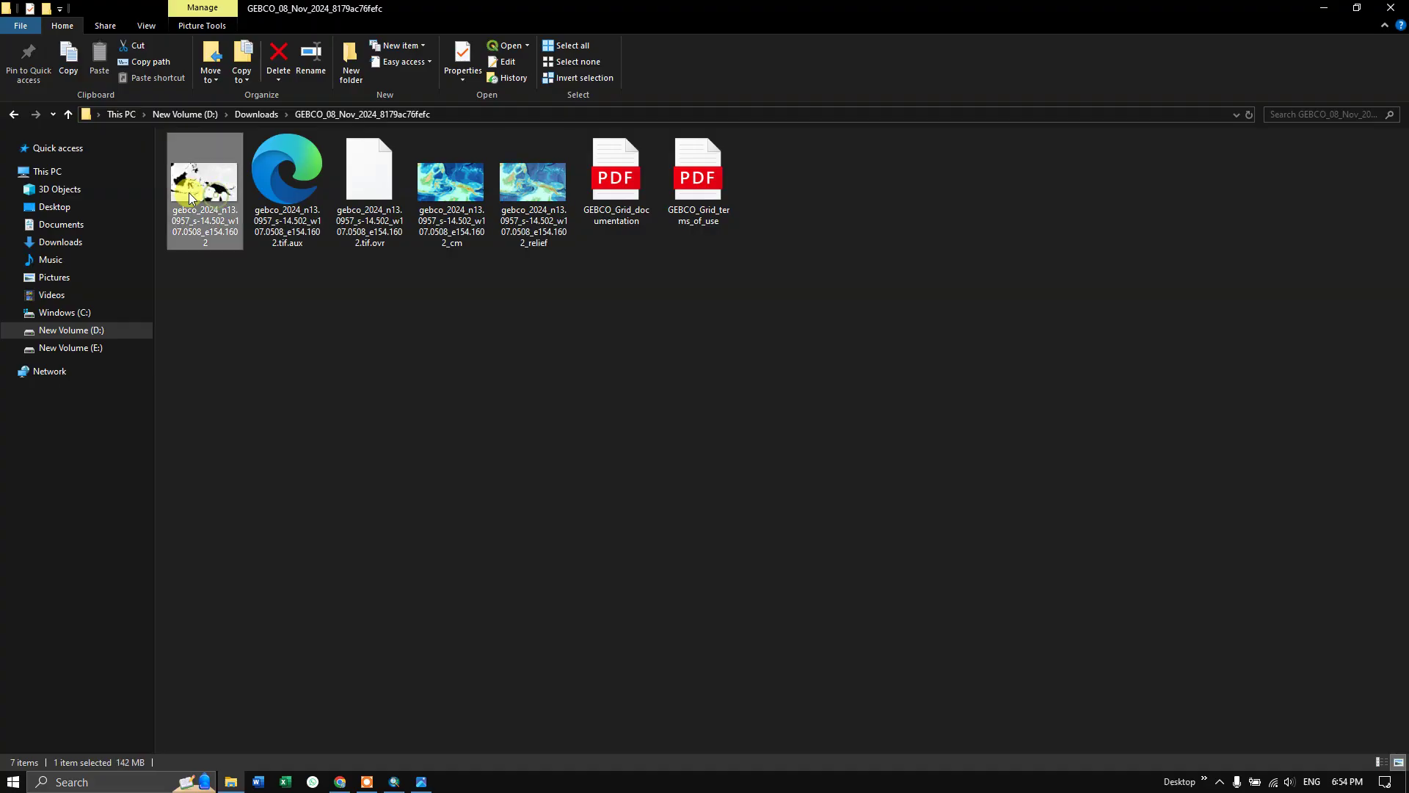
Add the GEBCO GeoTIFF to the ArcMap map as a new raster layer via Add Data.
{"action": "key", "text": "alt+Tab"}
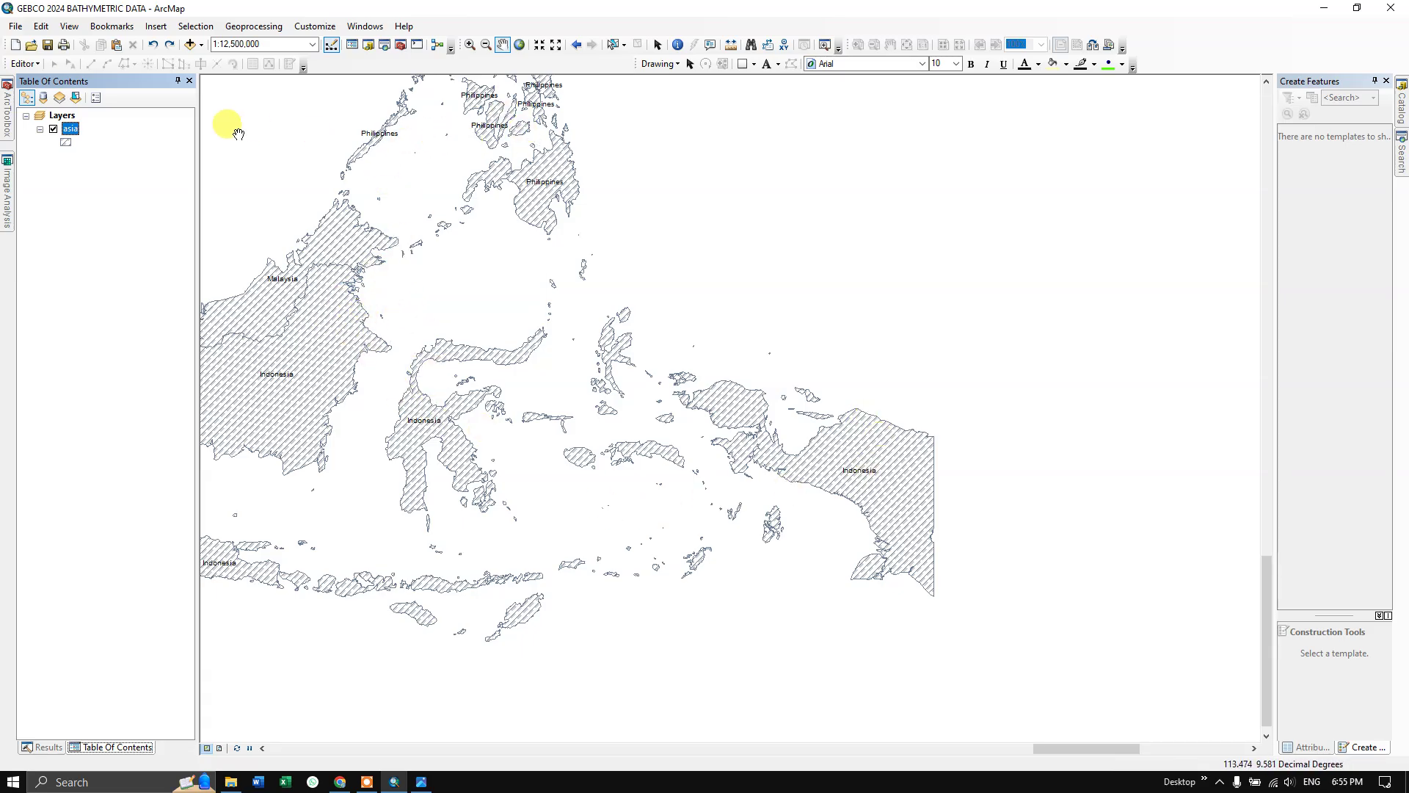
{"action": "left_click", "coordinate": [201, 44]}
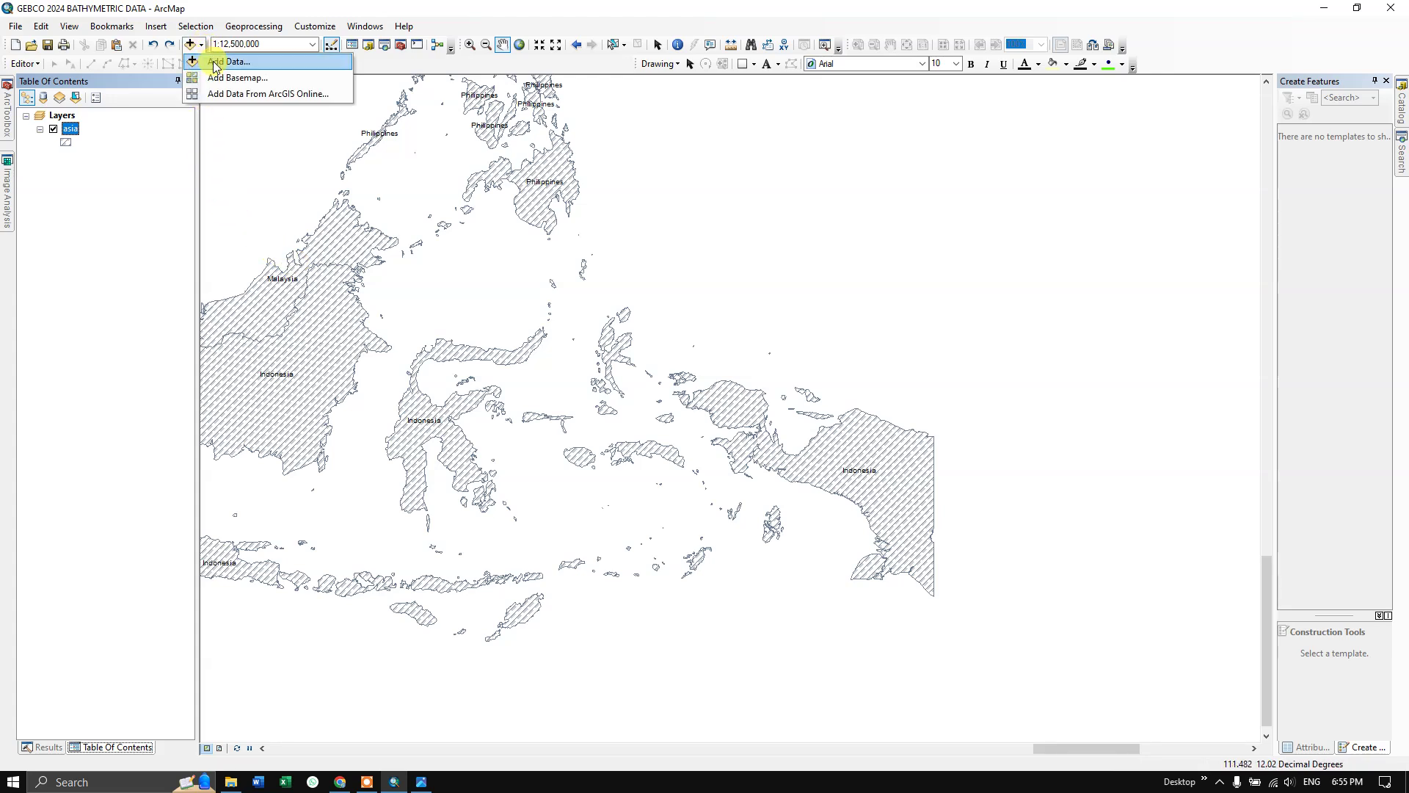
{"action": "left_click", "coordinate": [220, 62]}
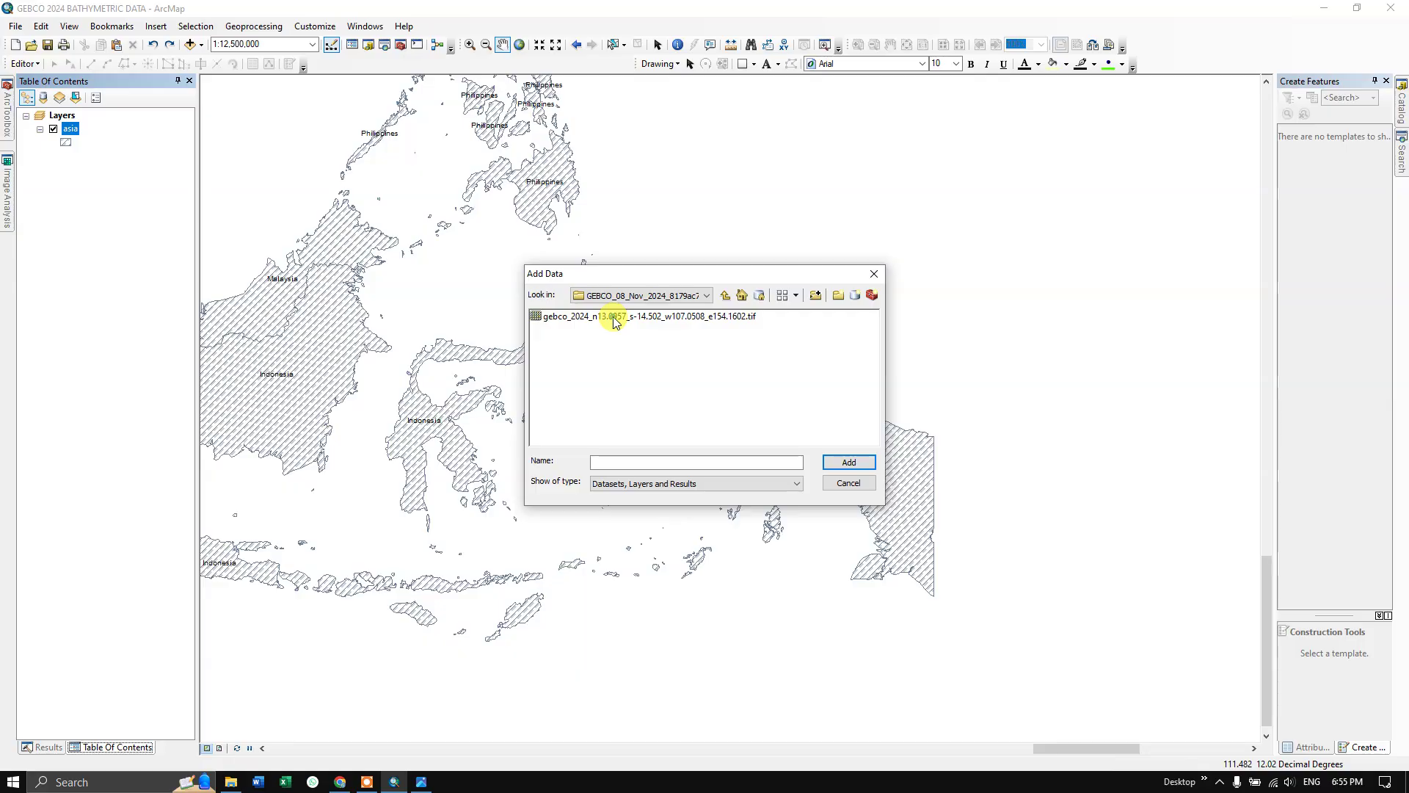
{"action": "left_click", "coordinate": [630, 321]}
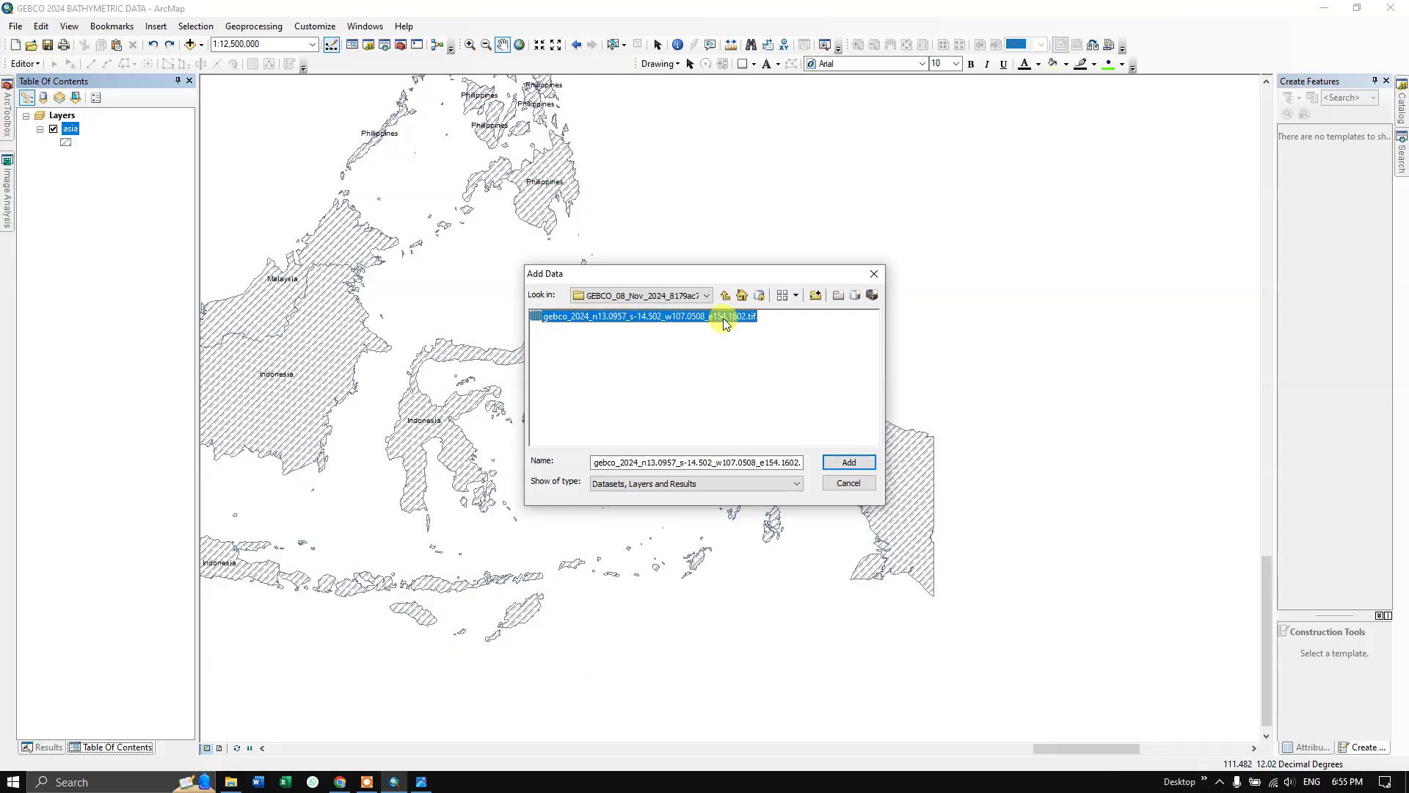
{"action": "left_click", "coordinate": [844, 461]}
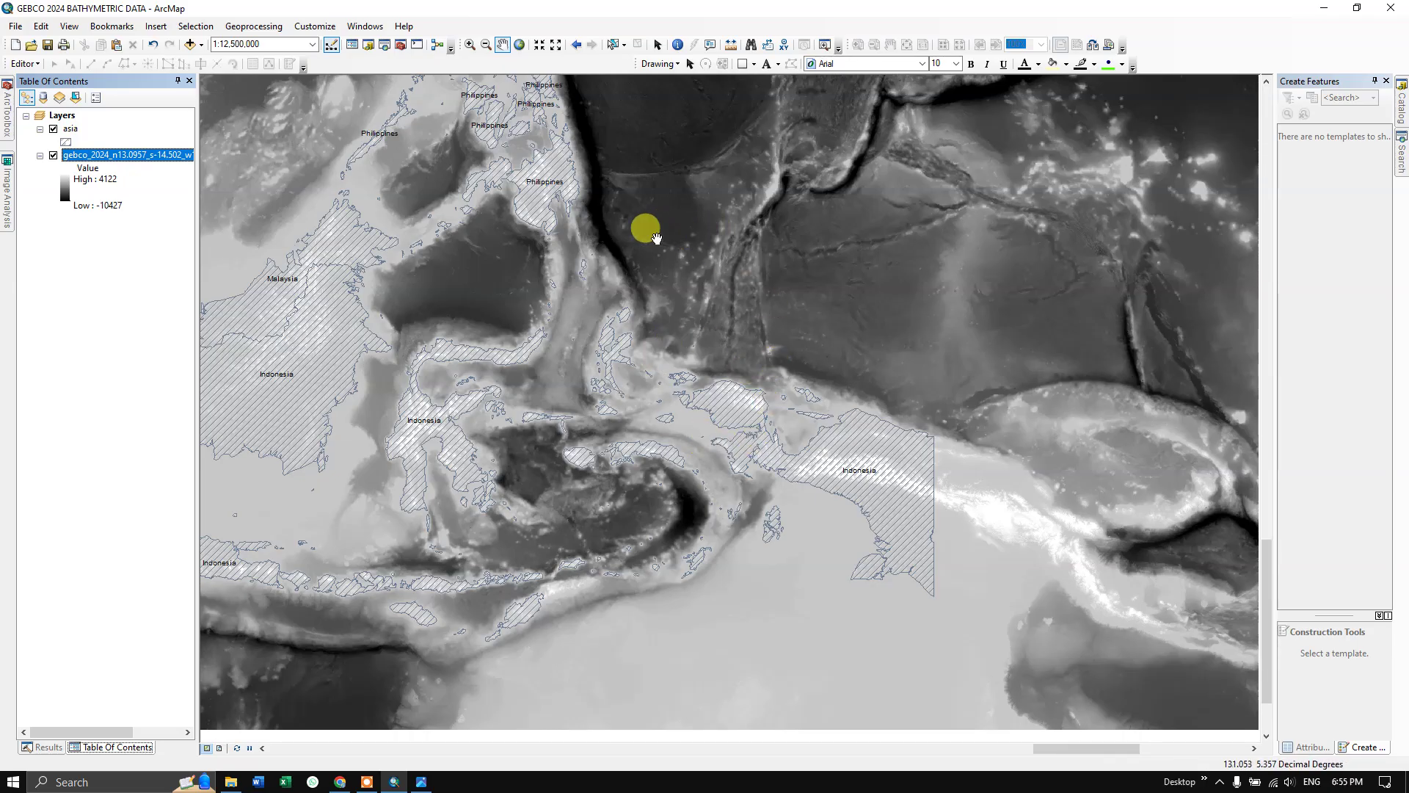
{"action": "right_click", "coordinate": [154, 161]}
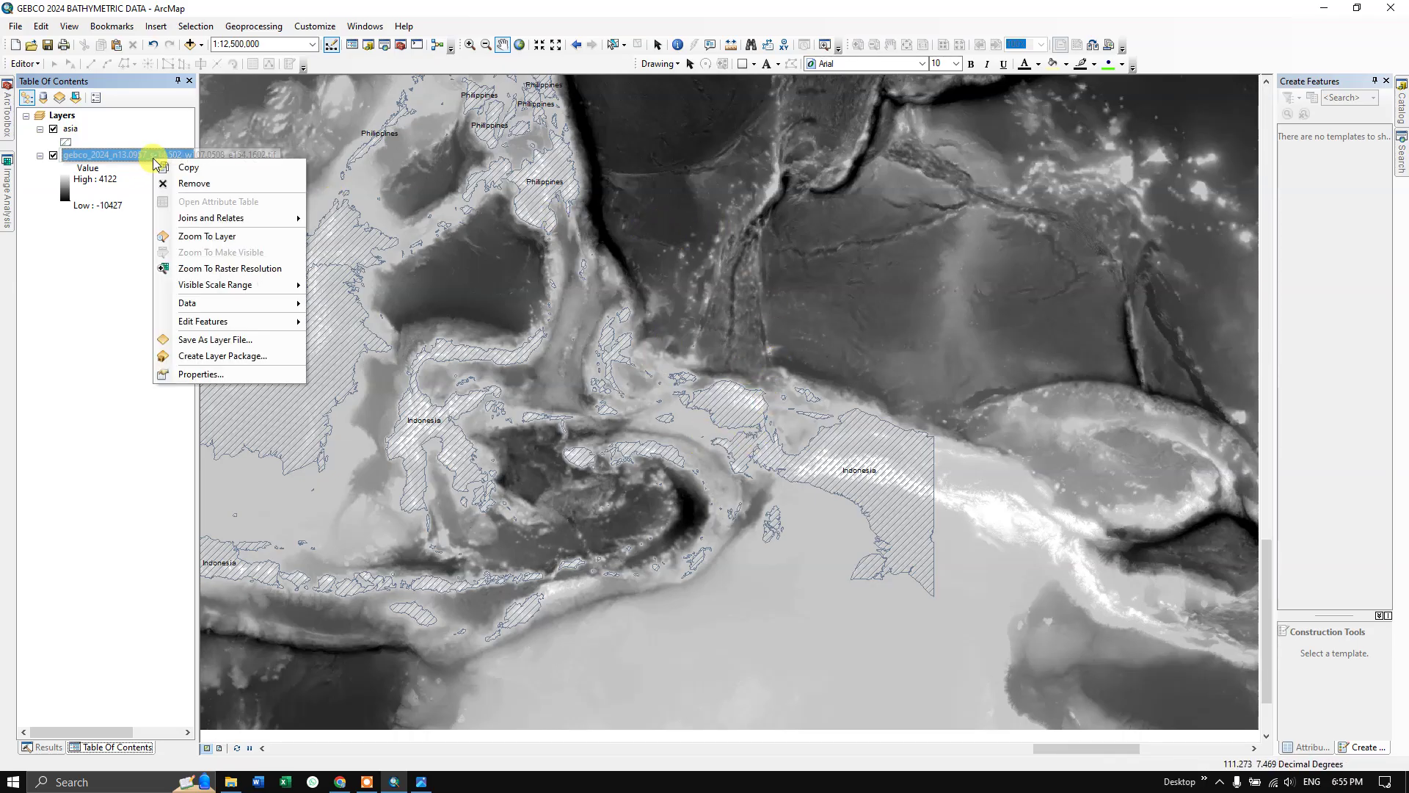
Switch the GEBCO layer's symbology to Classified with 10 classes.
{"action": "left_click", "coordinate": [196, 376]}
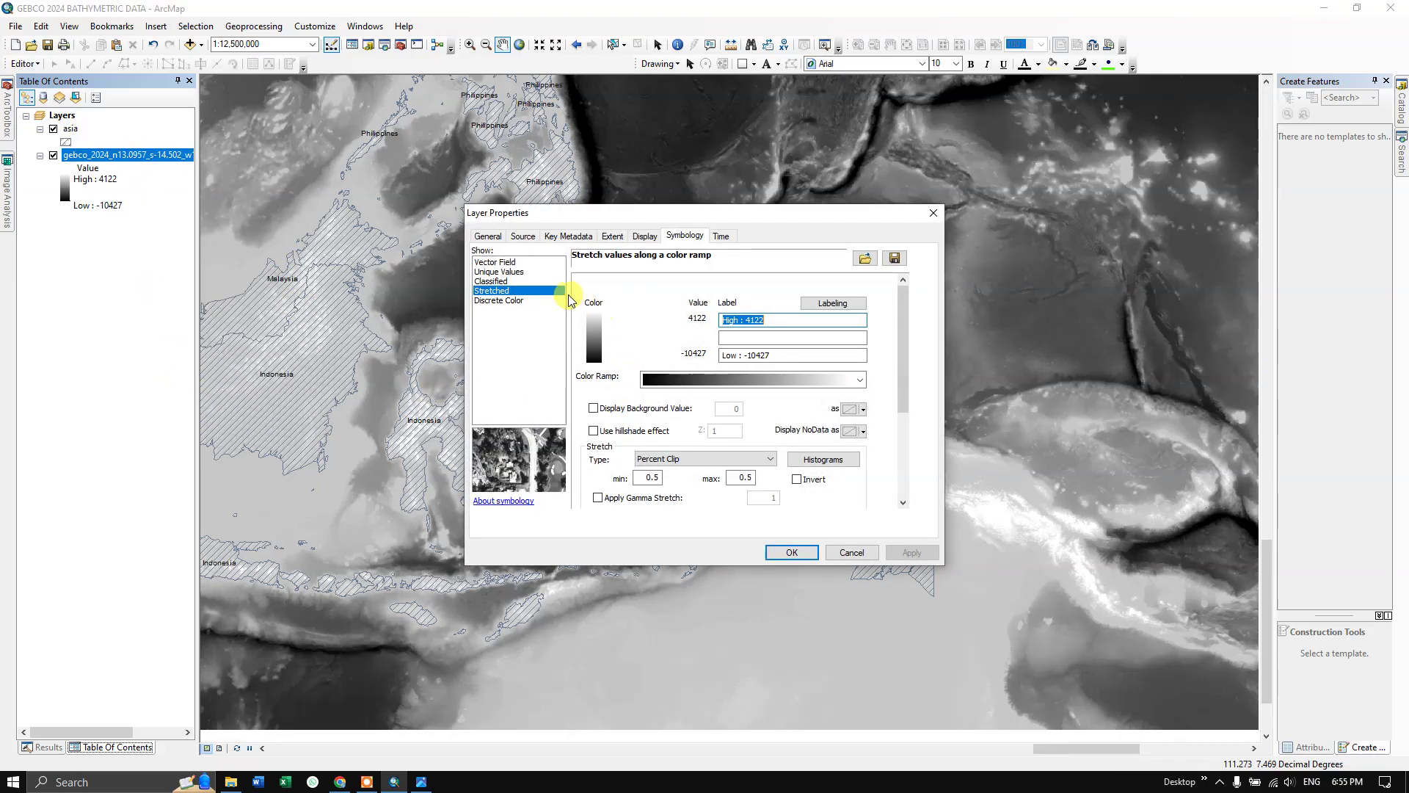
{"action": "left_click", "coordinate": [503, 281]}
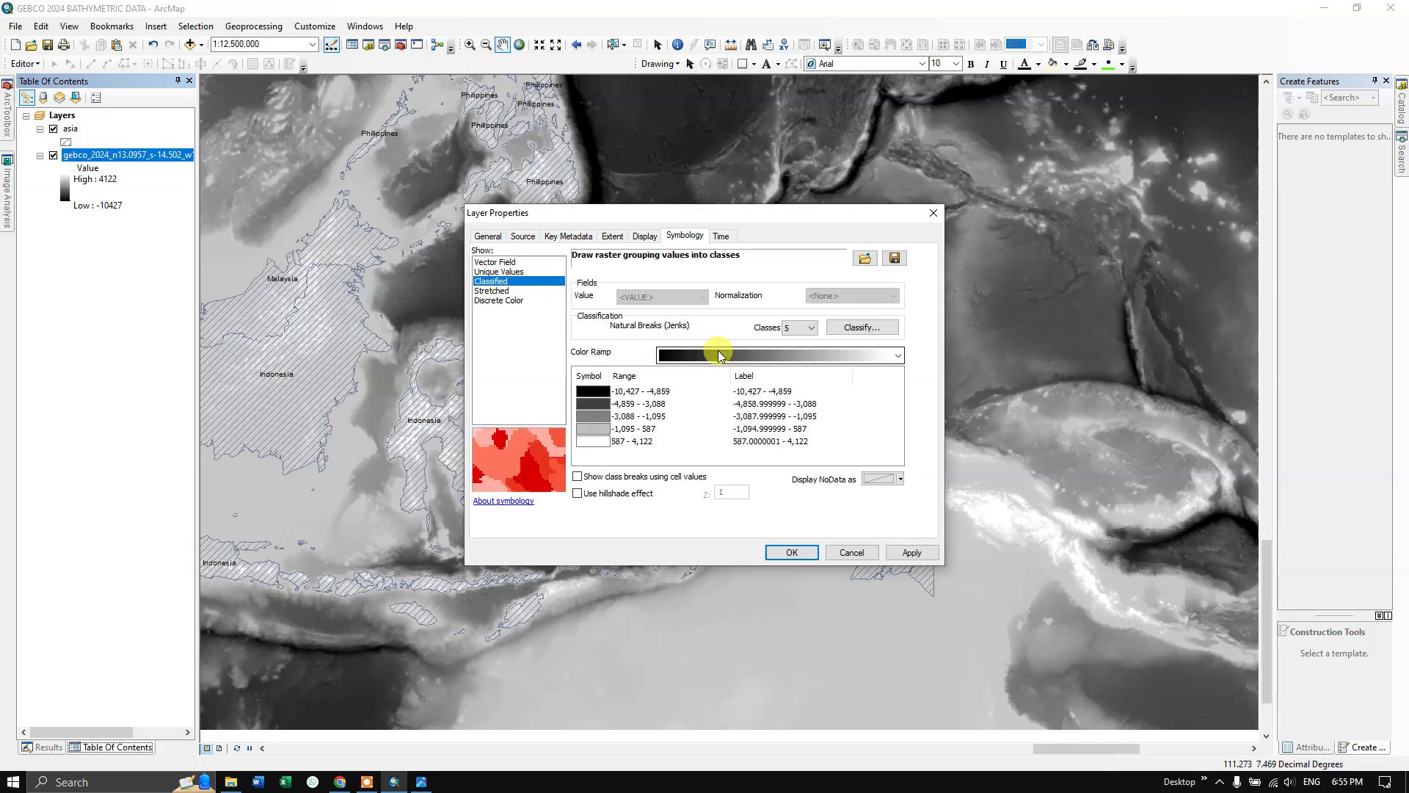
{"action": "left_click", "coordinate": [810, 327]}
{"action": "left_click", "coordinate": [797, 408]}
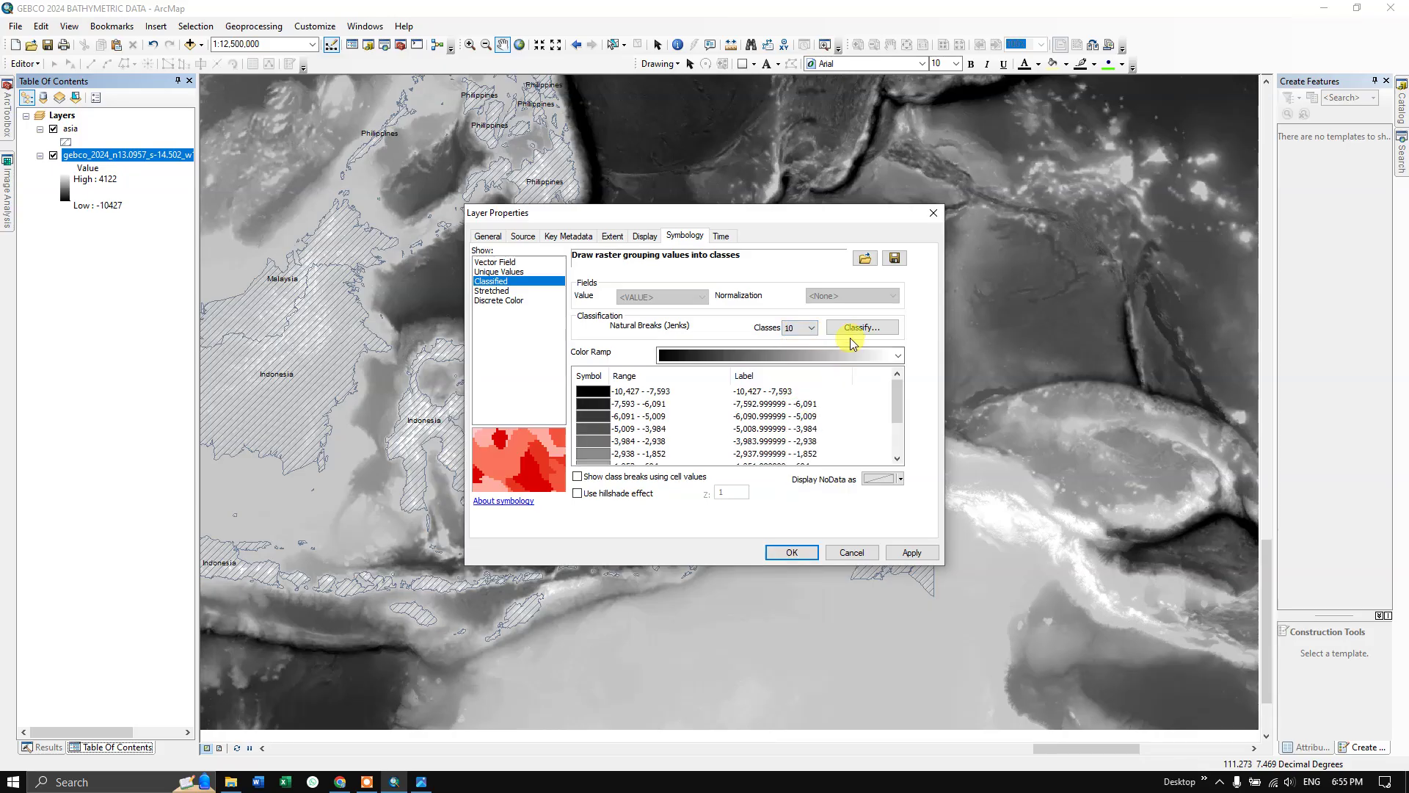
Set the classification method to Defined Interval with an interval size of 1500.
{"action": "left_click", "coordinate": [858, 331]}
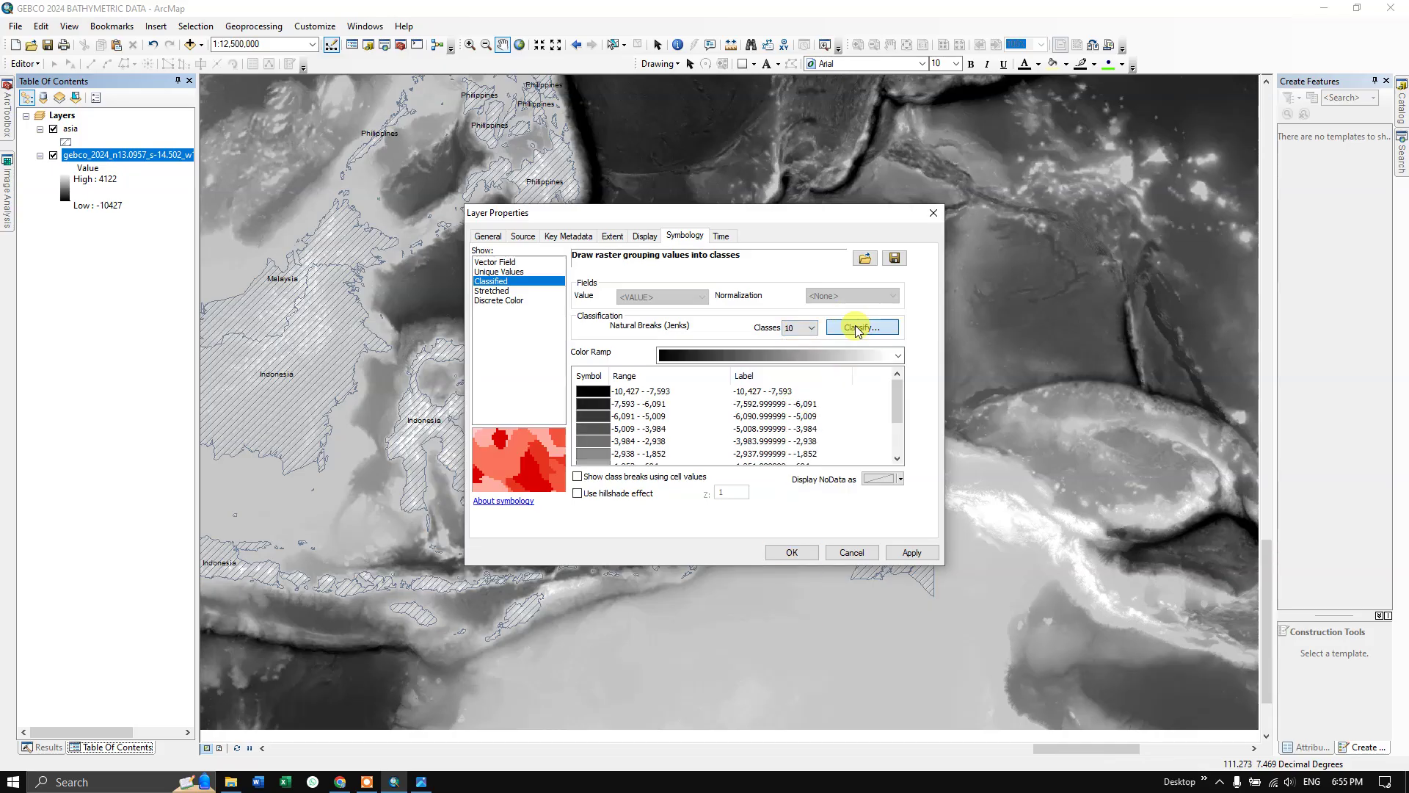
{"action": "left_click", "coordinate": [594, 249]}
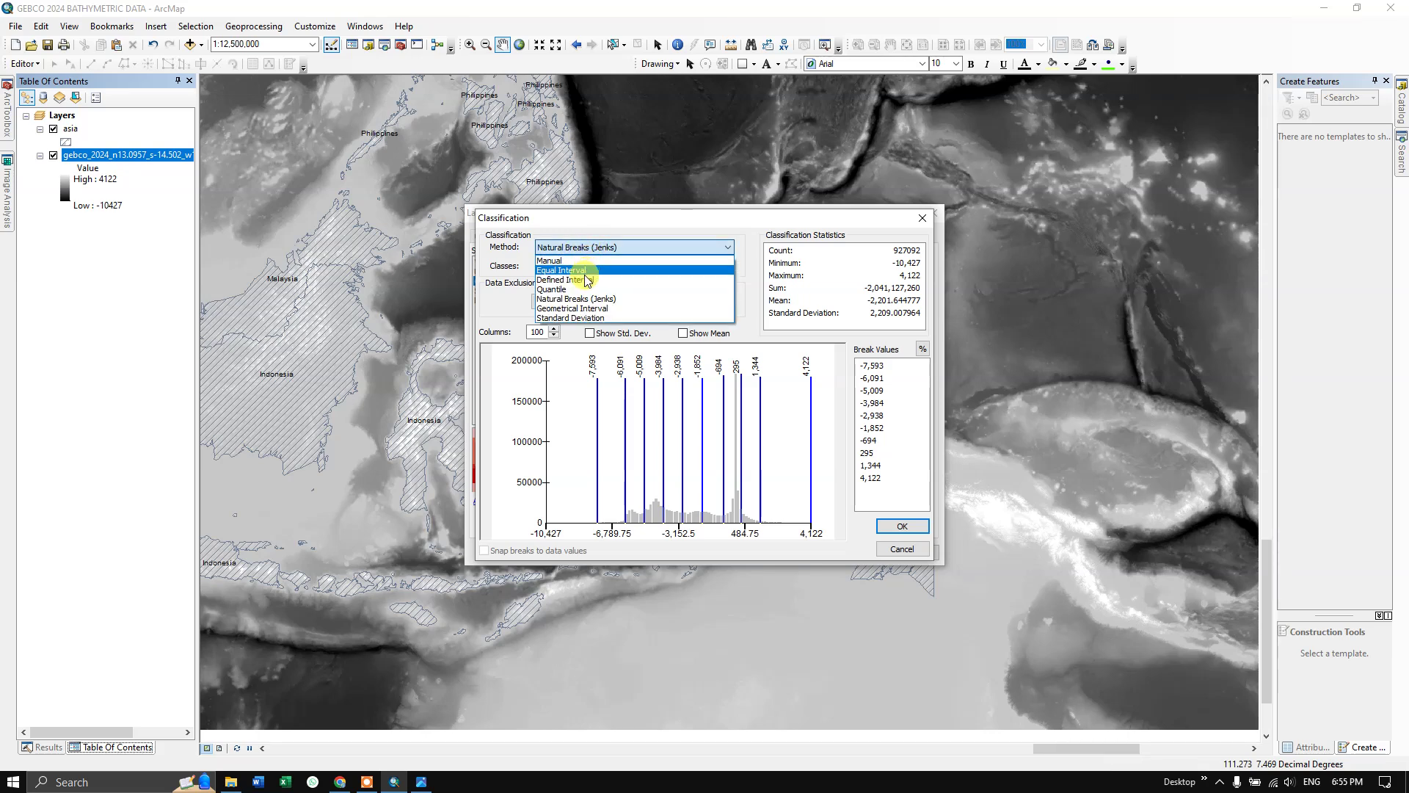
{"action": "left_click", "coordinate": [588, 280]}
{"action": "left_click_drag", "start_coordinate": [704, 271], "coordinate": [644, 267]}
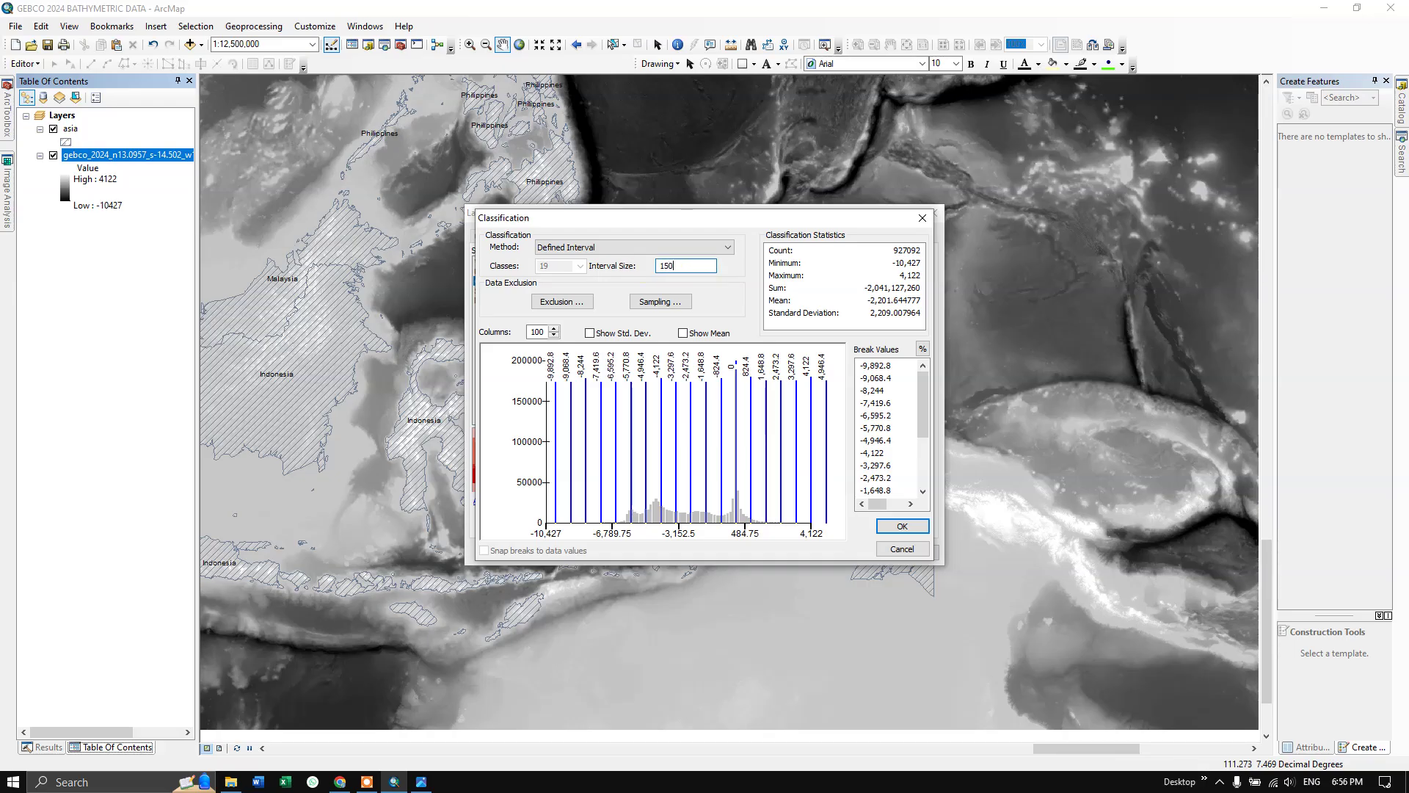
{"action": "type", "text": "1500"}
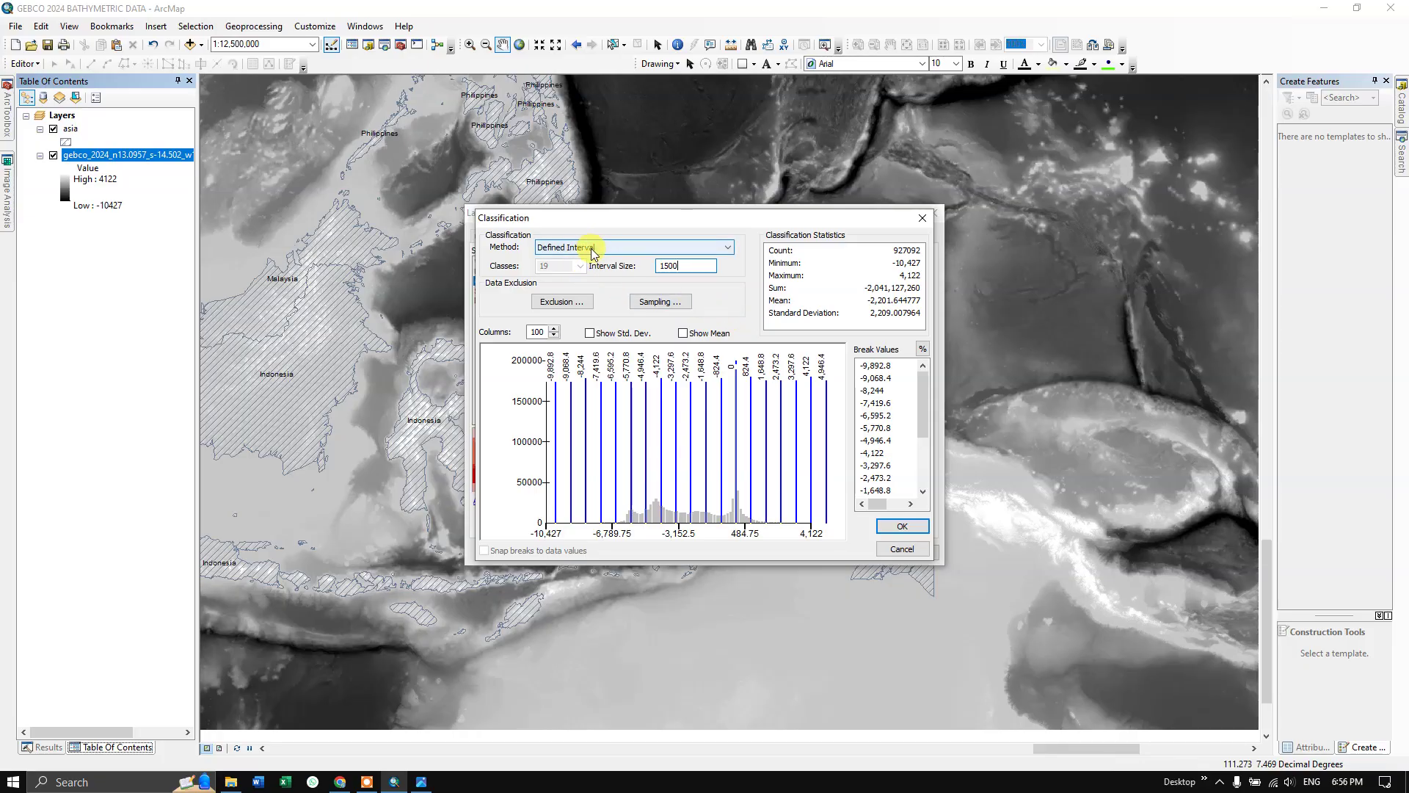
{"action": "left_click", "coordinate": [902, 528]}
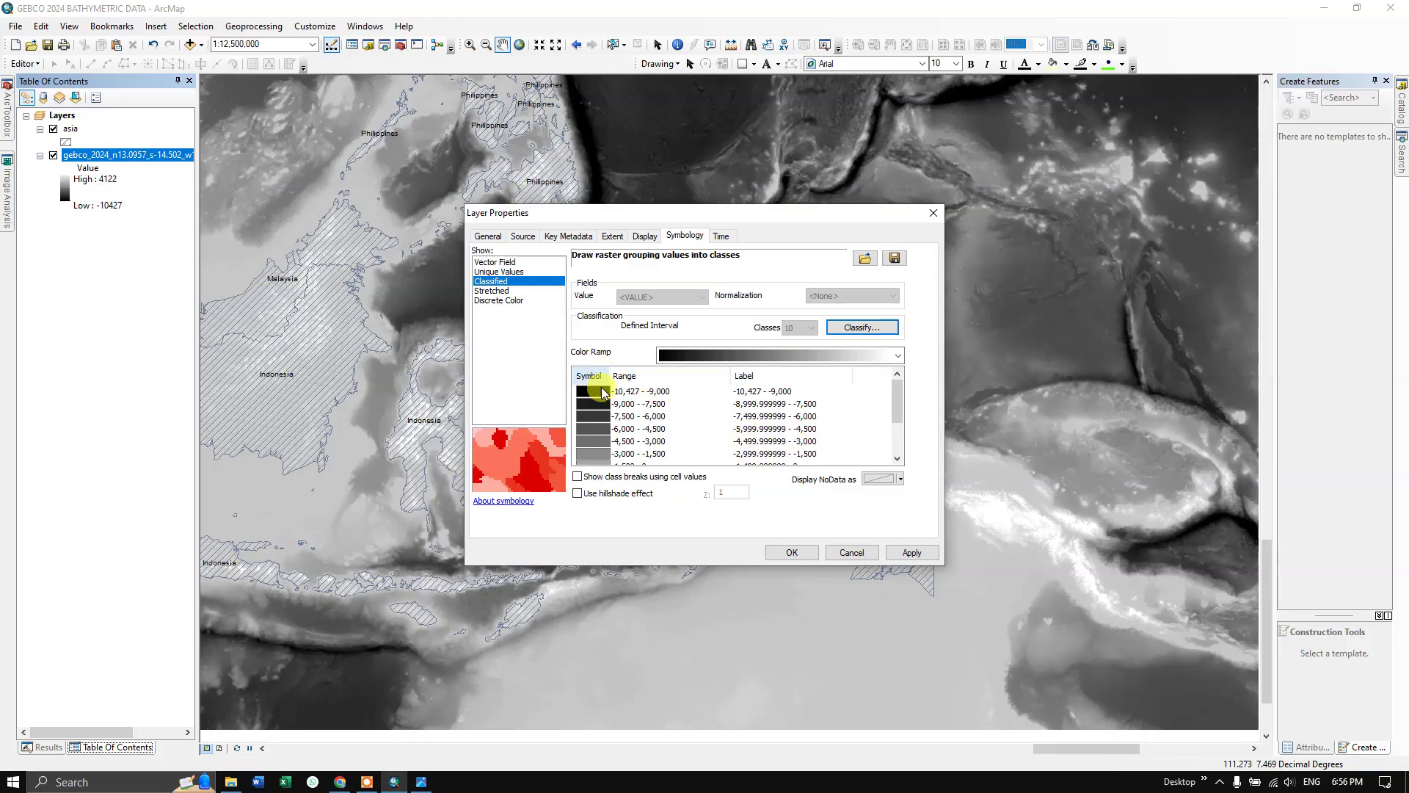
{"action": "left_click", "coordinate": [599, 382]}
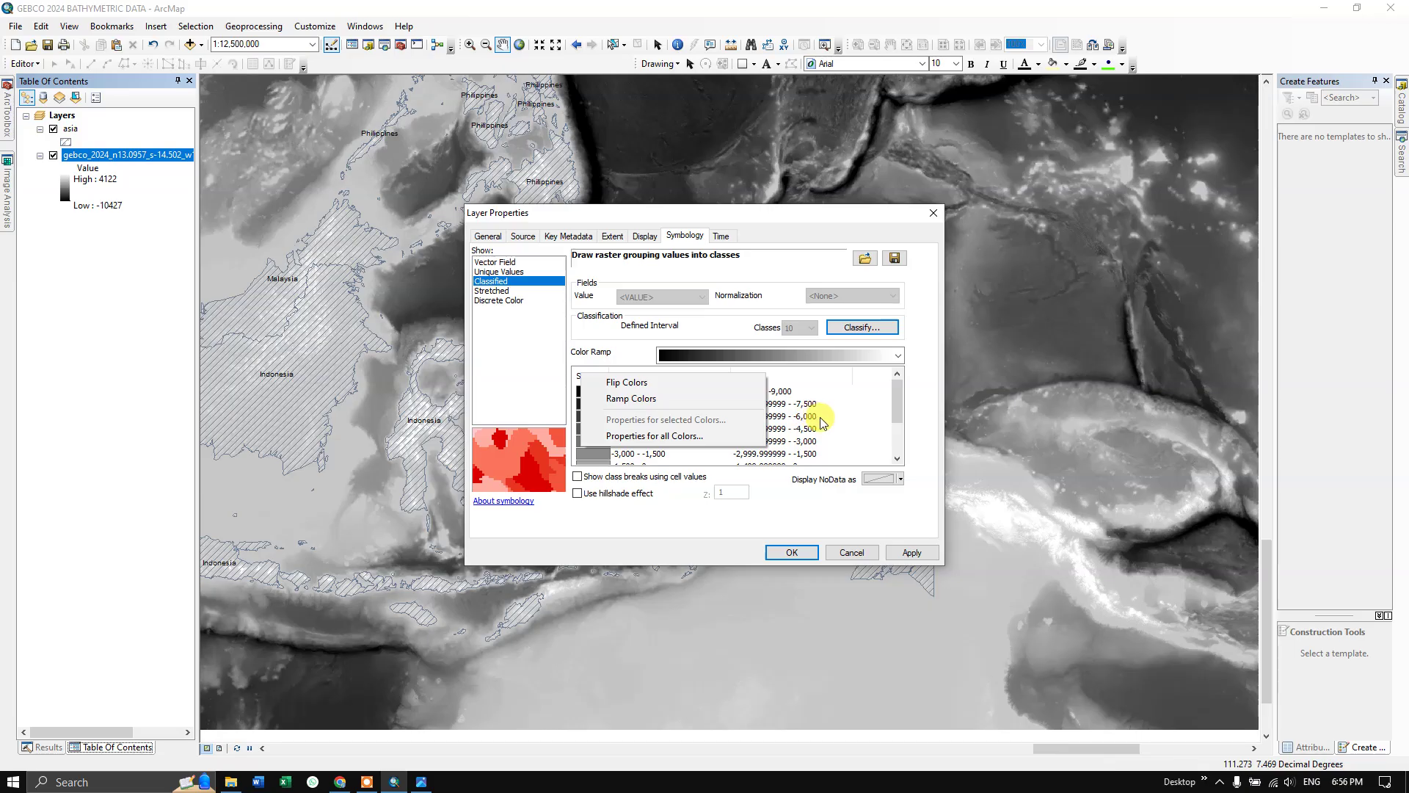
{"action": "left_click", "coordinate": [834, 362]}
{"action": "left_click", "coordinate": [897, 355]}
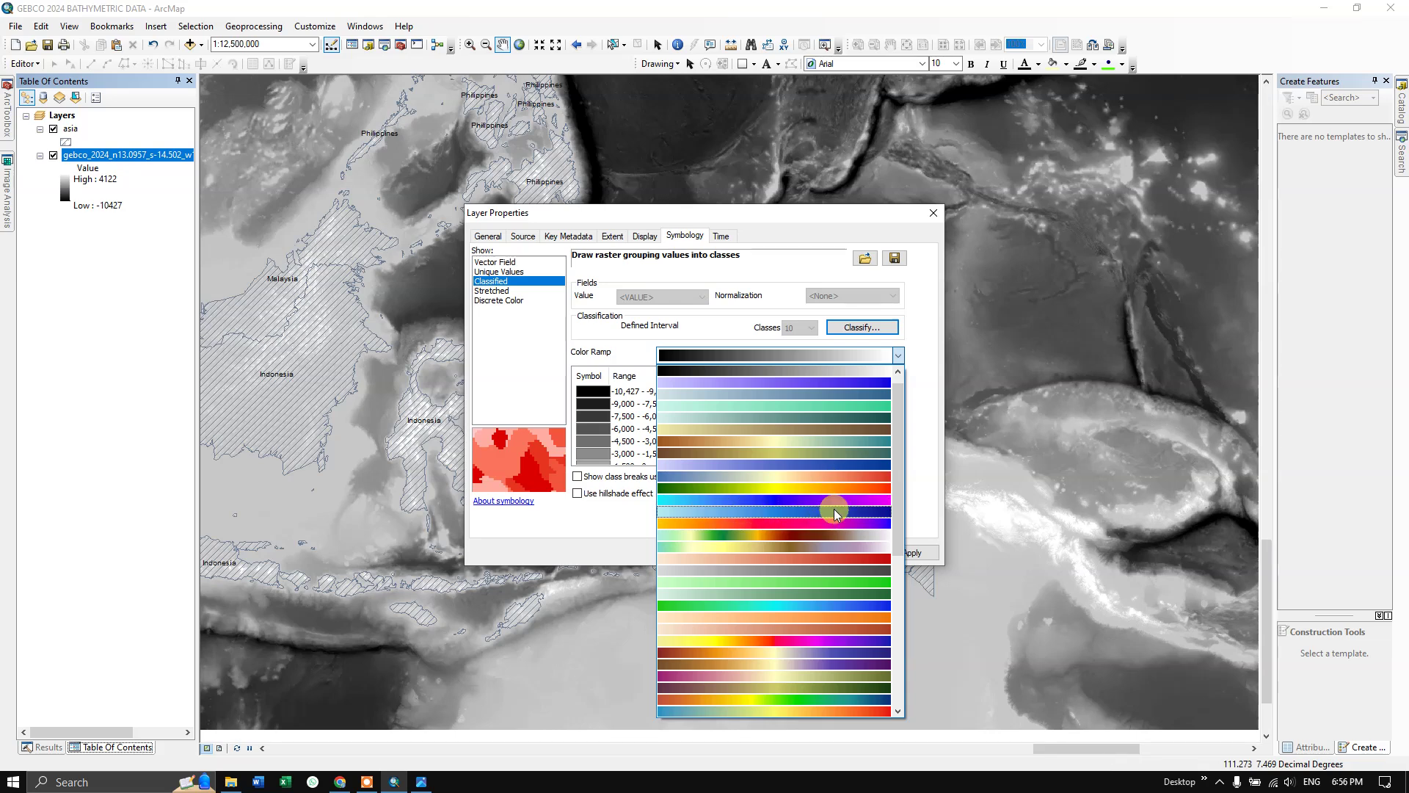
{"action": "left_click", "coordinate": [828, 511]}
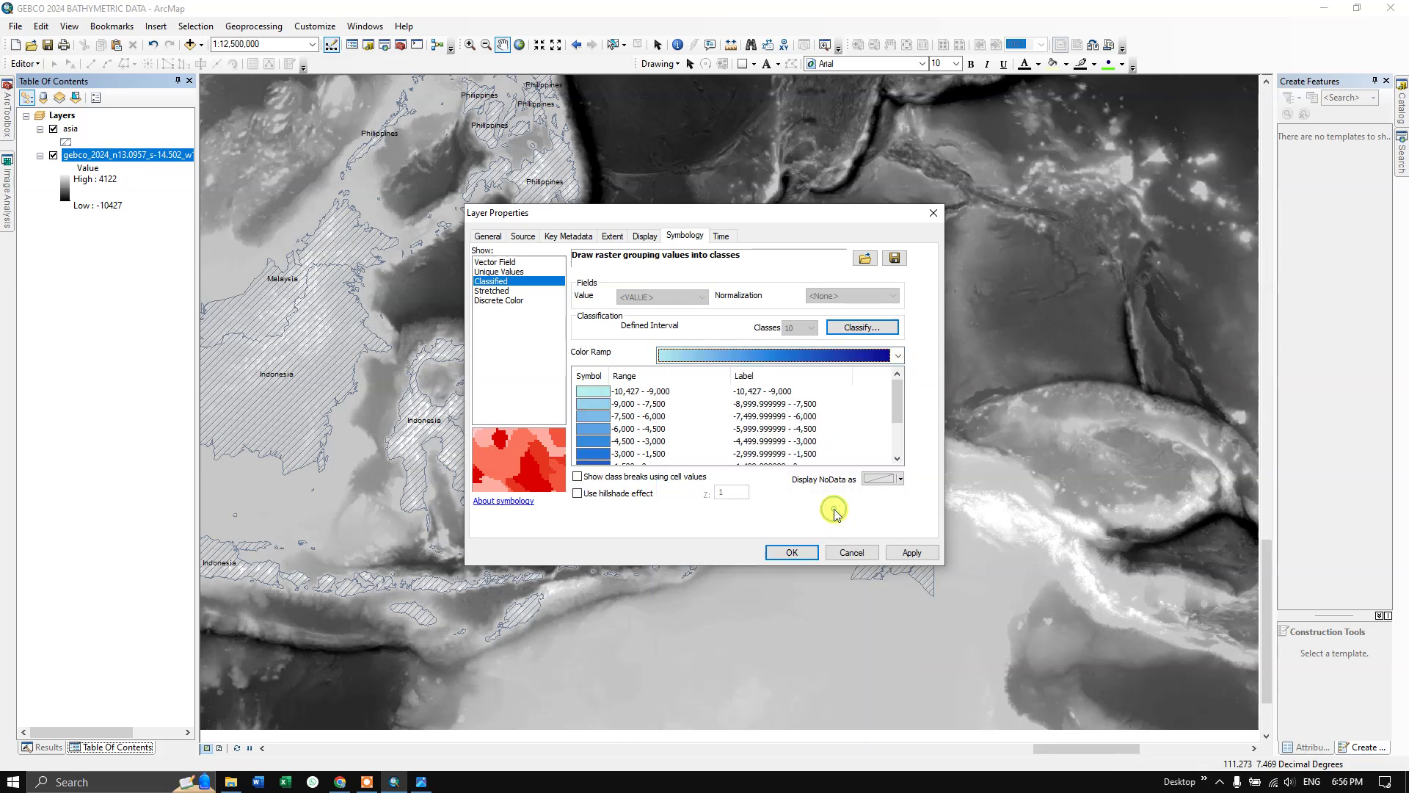
{"action": "left_click", "coordinate": [593, 378]}
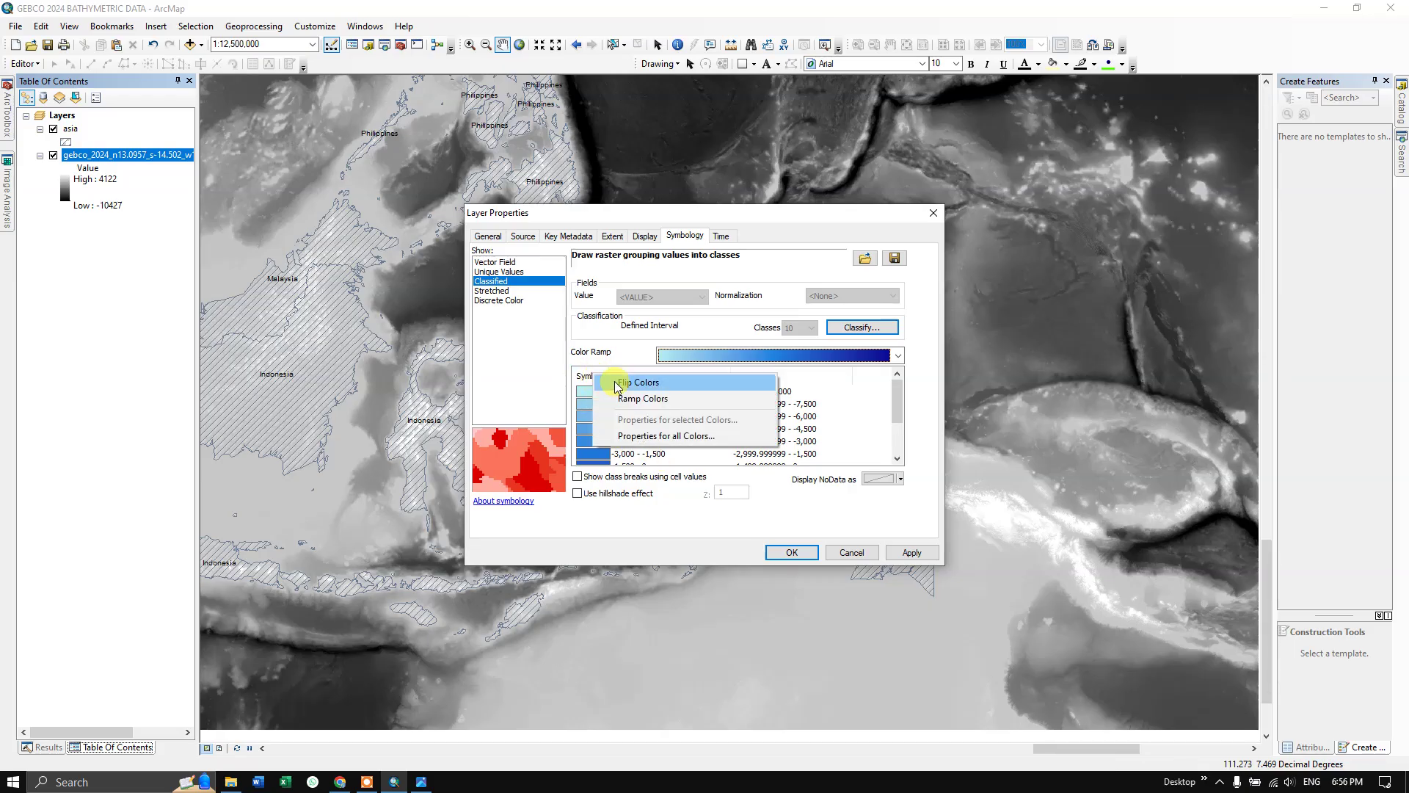
{"action": "left_click", "coordinate": [631, 391]}
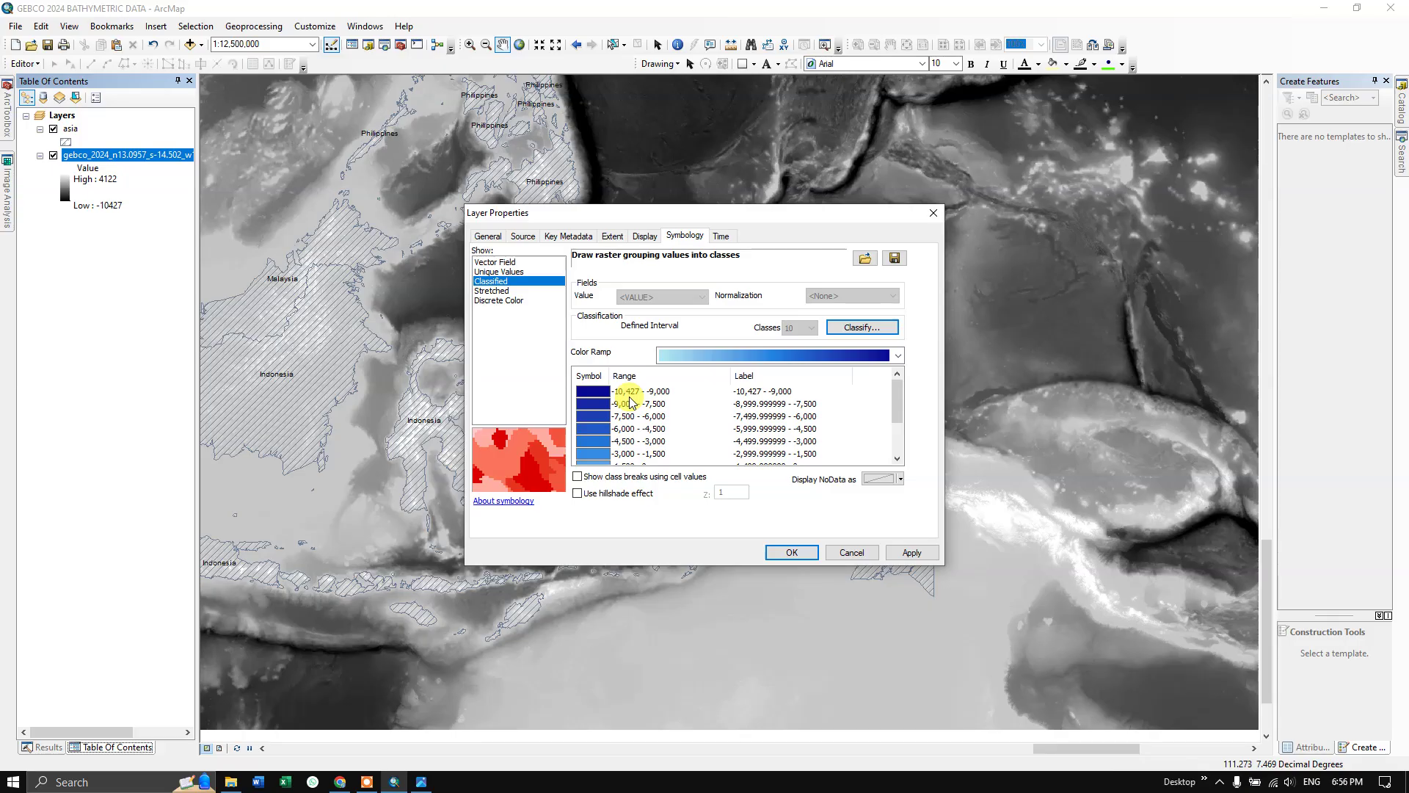
{"action": "scroll", "coordinate": [631, 404], "scroll_direction": "down", "scroll_amount": 2}
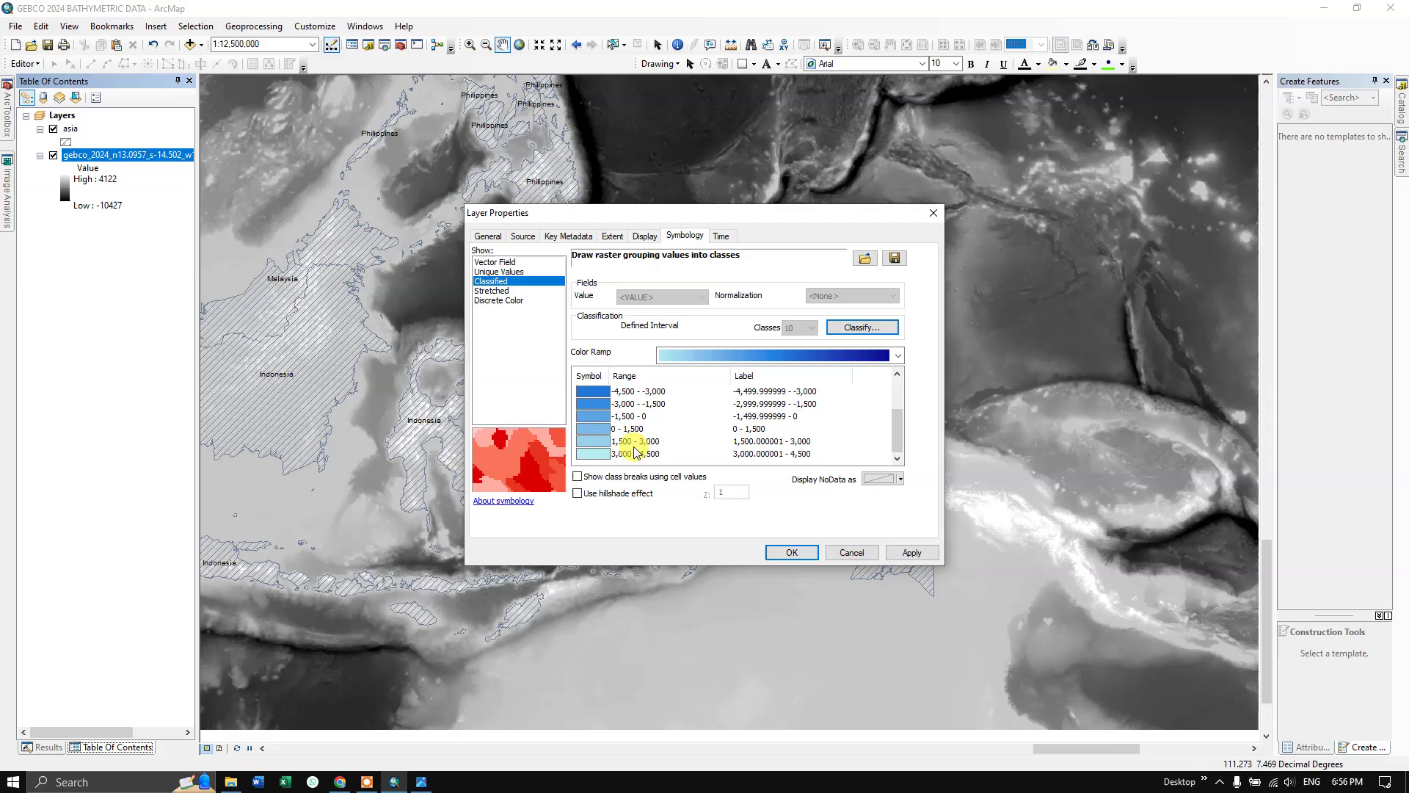
{"action": "scroll", "coordinate": [638, 430], "scroll_direction": "up", "scroll_amount": 2}
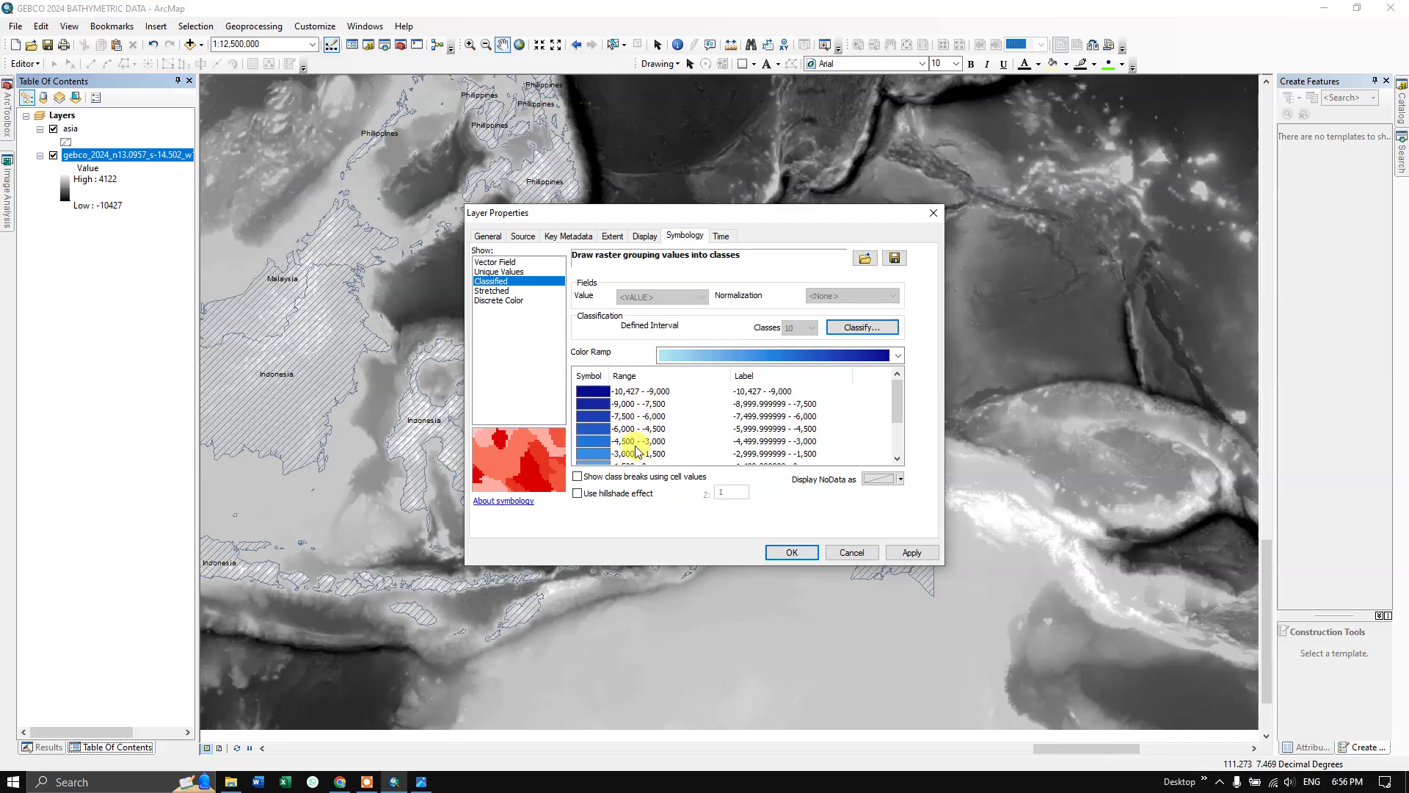
{"action": "scroll", "coordinate": [648, 428], "scroll_direction": "down", "scroll_amount": 1}
{"action": "scroll", "coordinate": [648, 428], "scroll_direction": "down", "scroll_amount": 1}
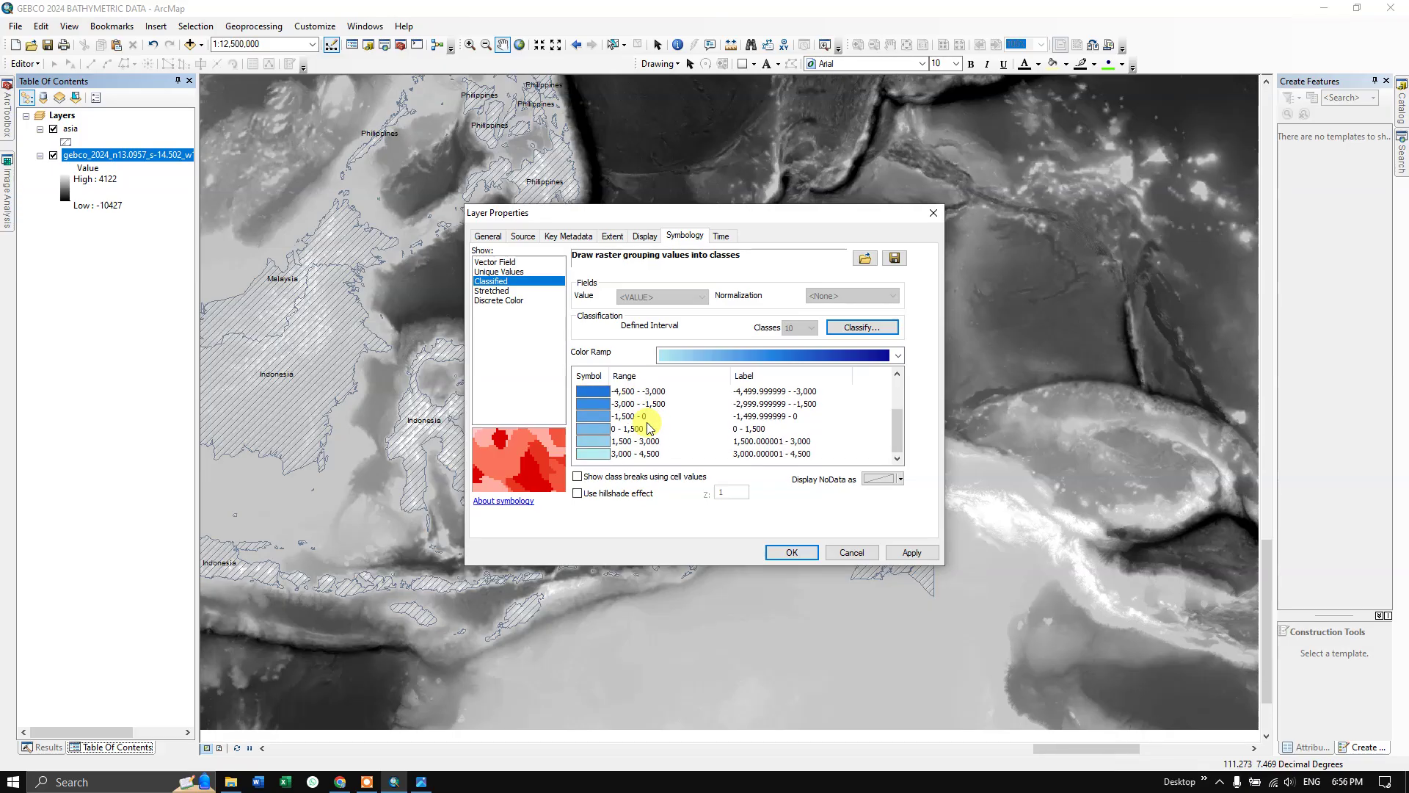
Colour the 0–1,500 class yellow, 1,500–3,000 dark red and 3,000–4,500 dark maroon.
{"action": "right_click", "coordinate": [597, 431]}
{"action": "left_click", "coordinate": [593, 432]}
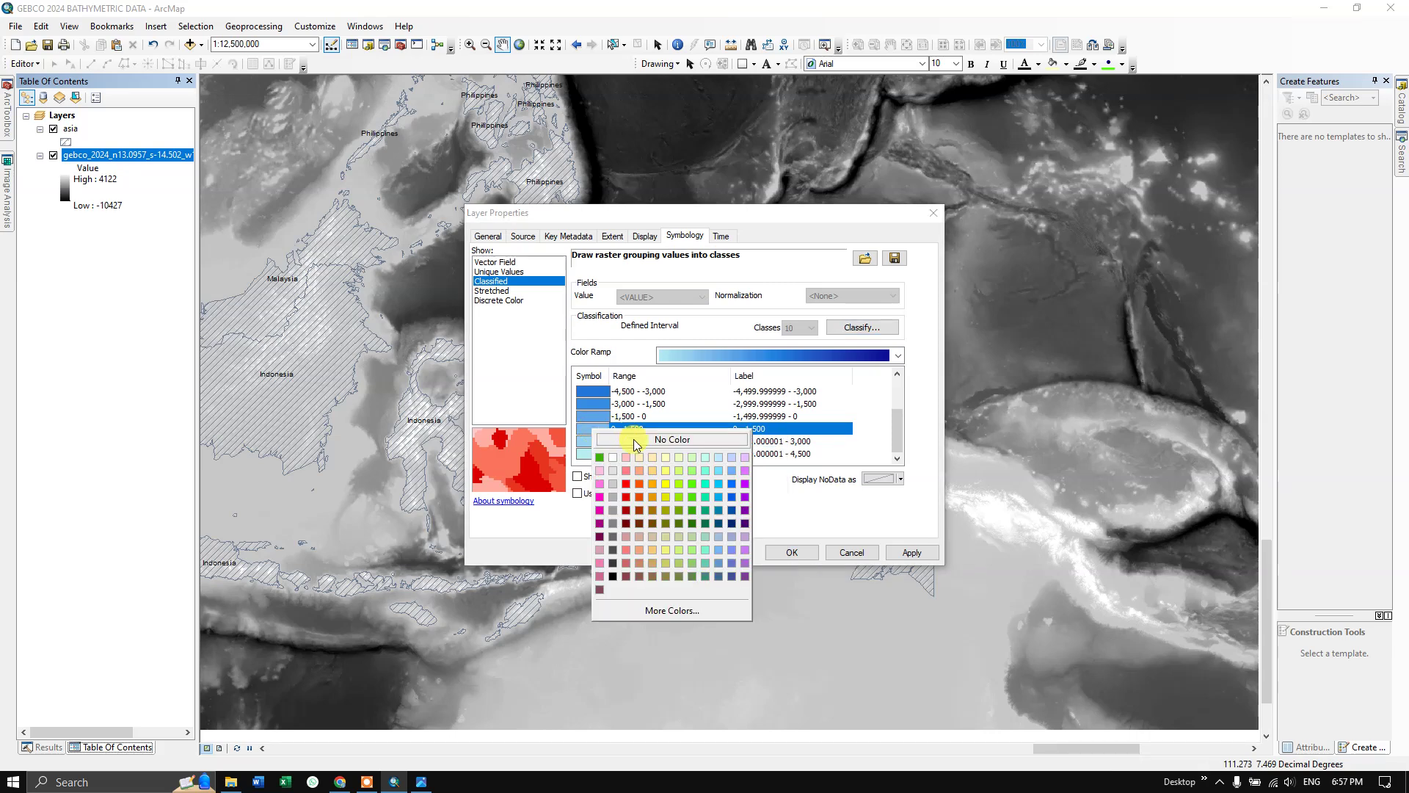
{"action": "left_click", "coordinate": [665, 482]}
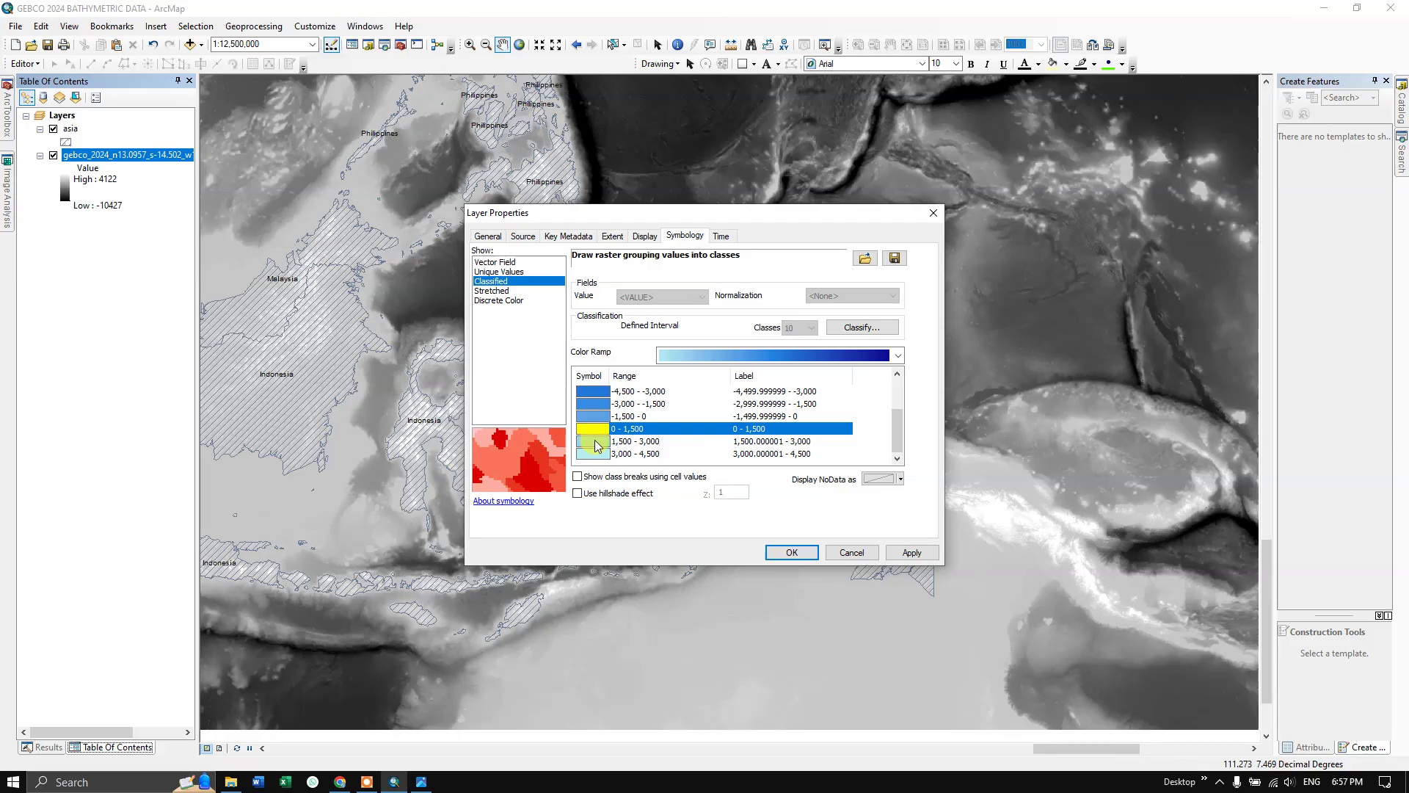
{"action": "left_click", "coordinate": [602, 445]}
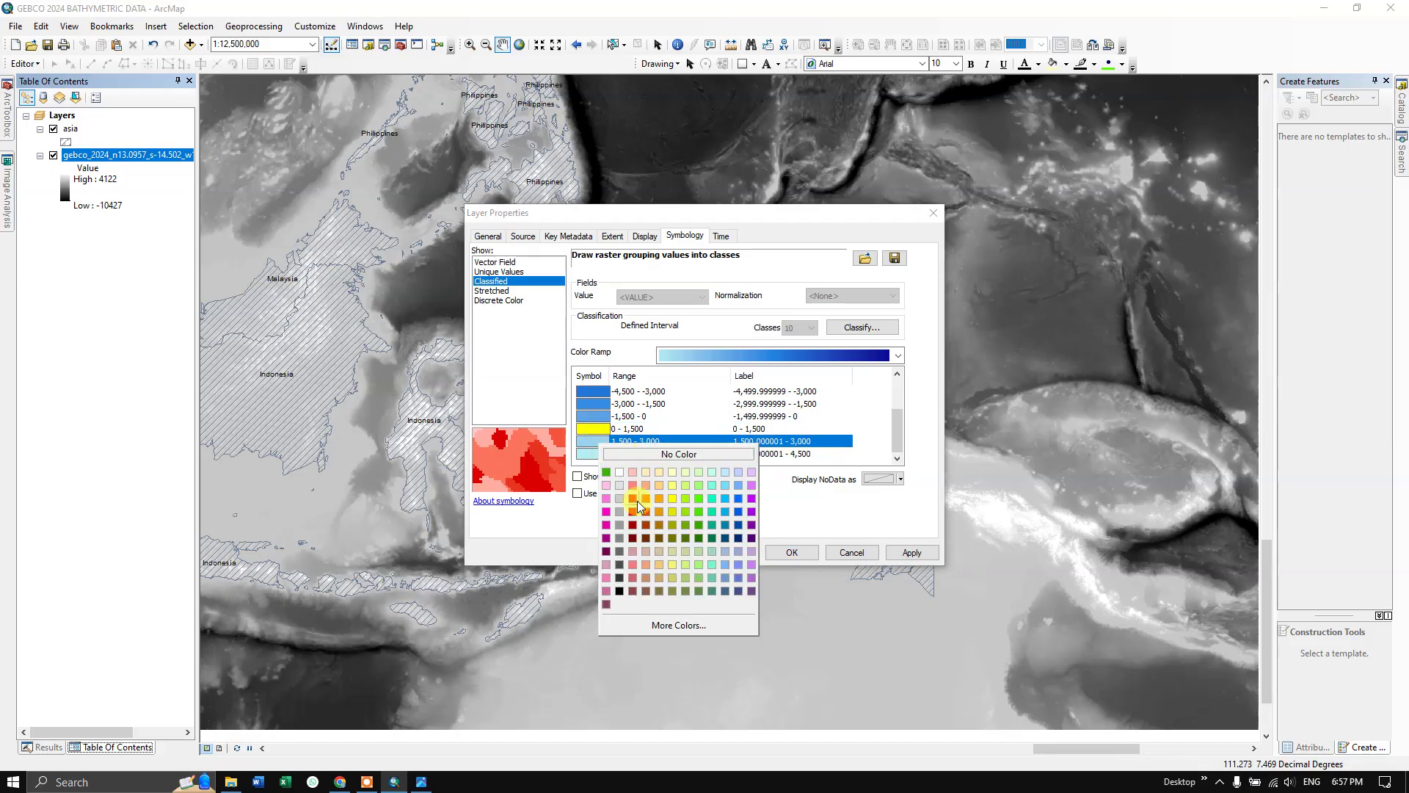
{"action": "left_click", "coordinate": [639, 526]}
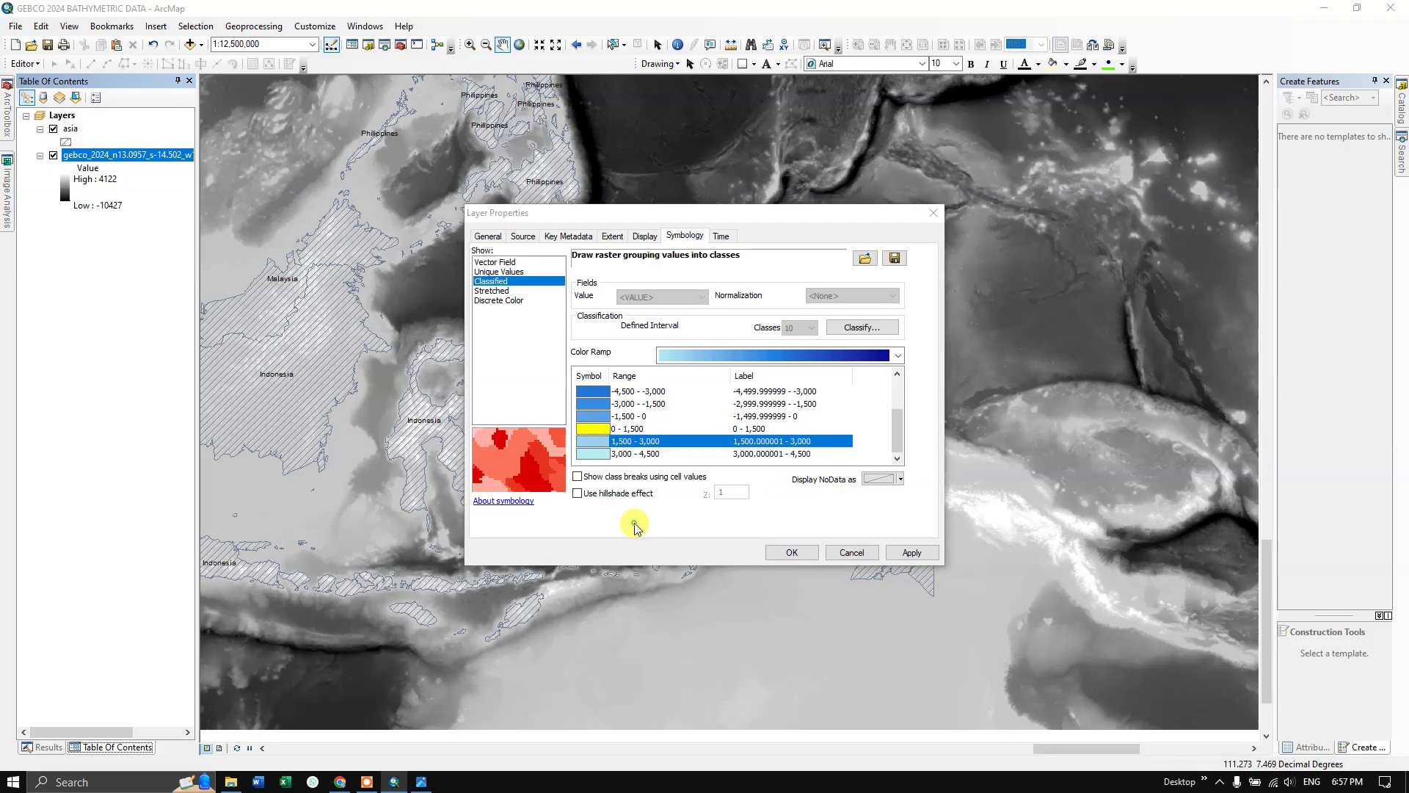
{"action": "left_click", "coordinate": [599, 454]}
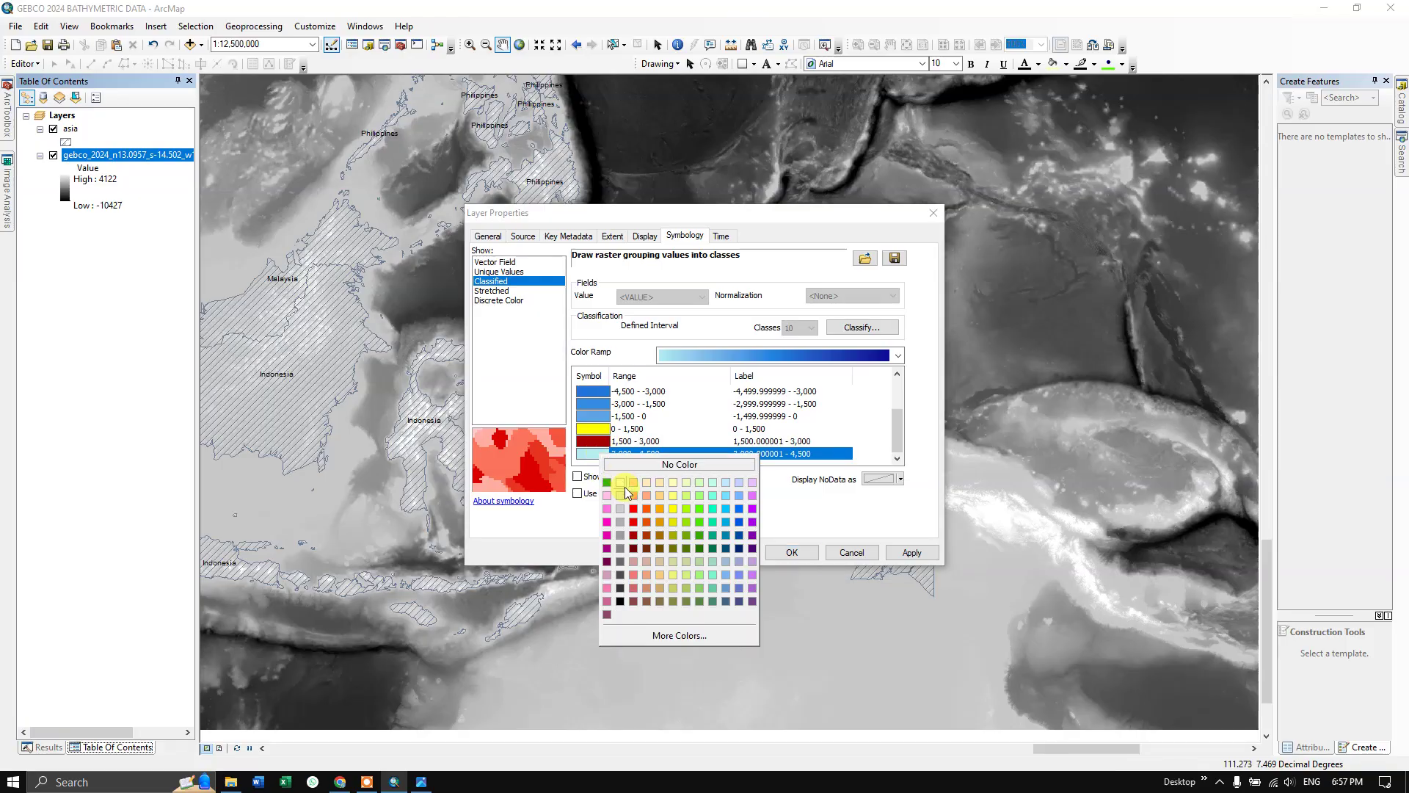
{"action": "left_click", "coordinate": [633, 547]}
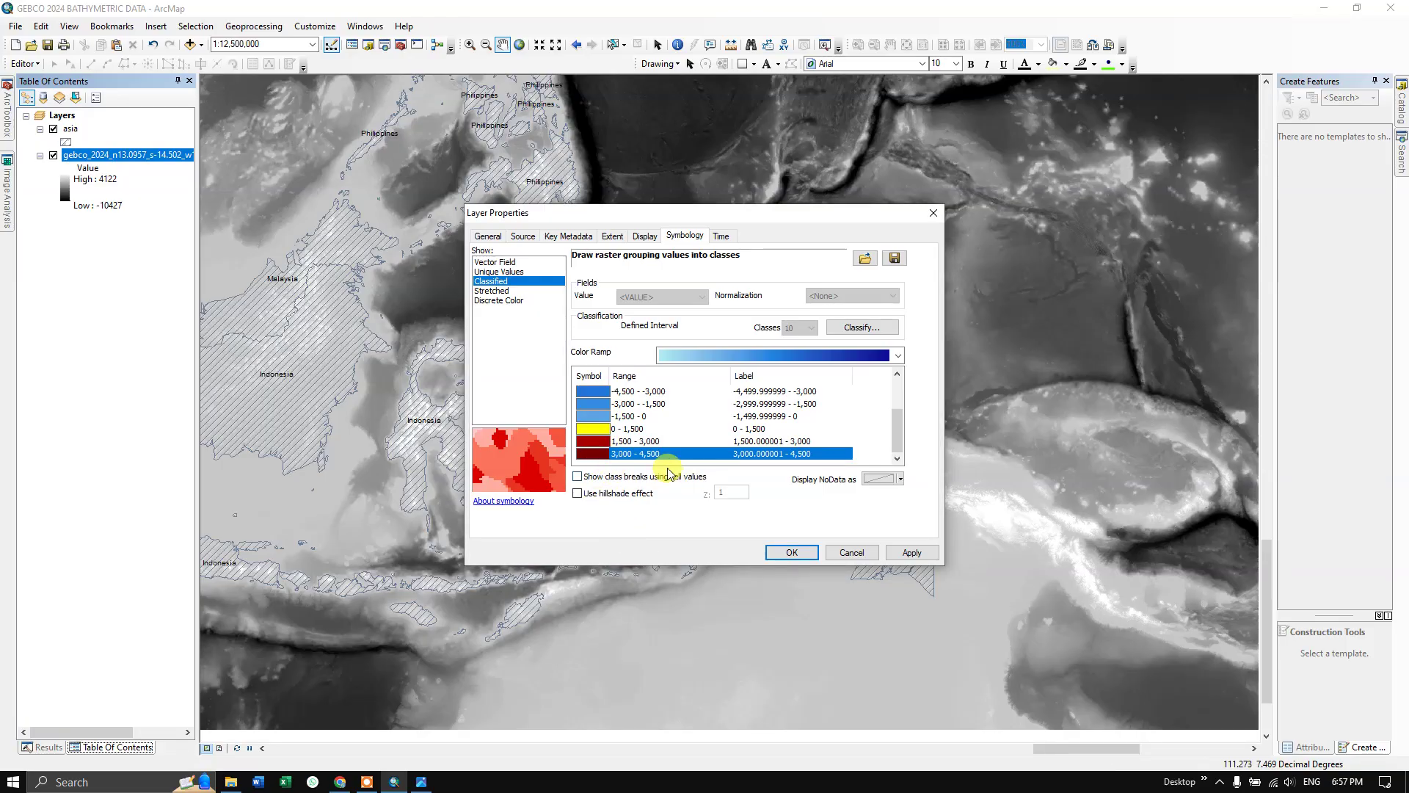
{"action": "scroll", "coordinate": [635, 438], "scroll_direction": "up", "scroll_amount": 2}
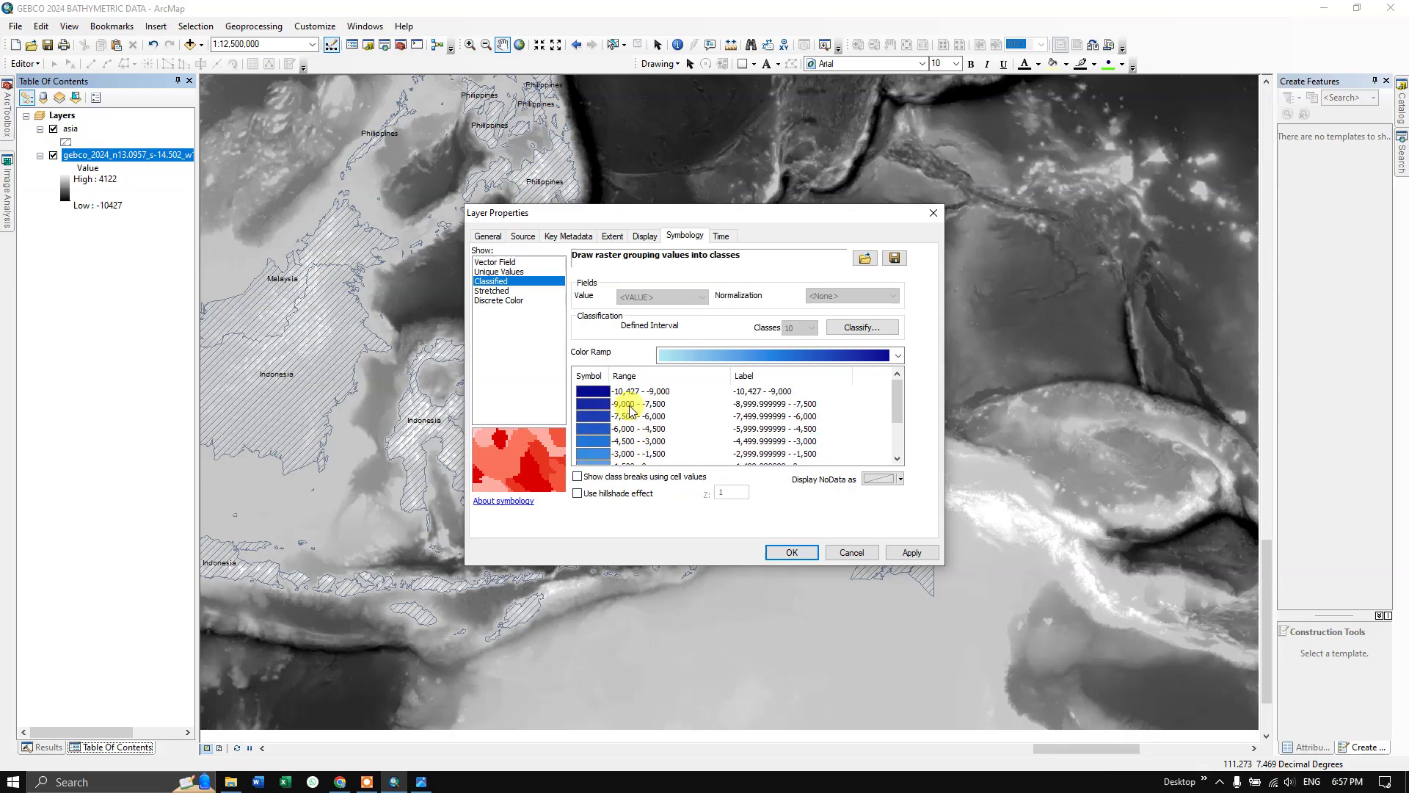
{"action": "scroll", "coordinate": [636, 436], "scroll_direction": "down", "scroll_amount": 2}
{"action": "scroll", "coordinate": [634, 448], "scroll_direction": "up", "scroll_amount": 2}
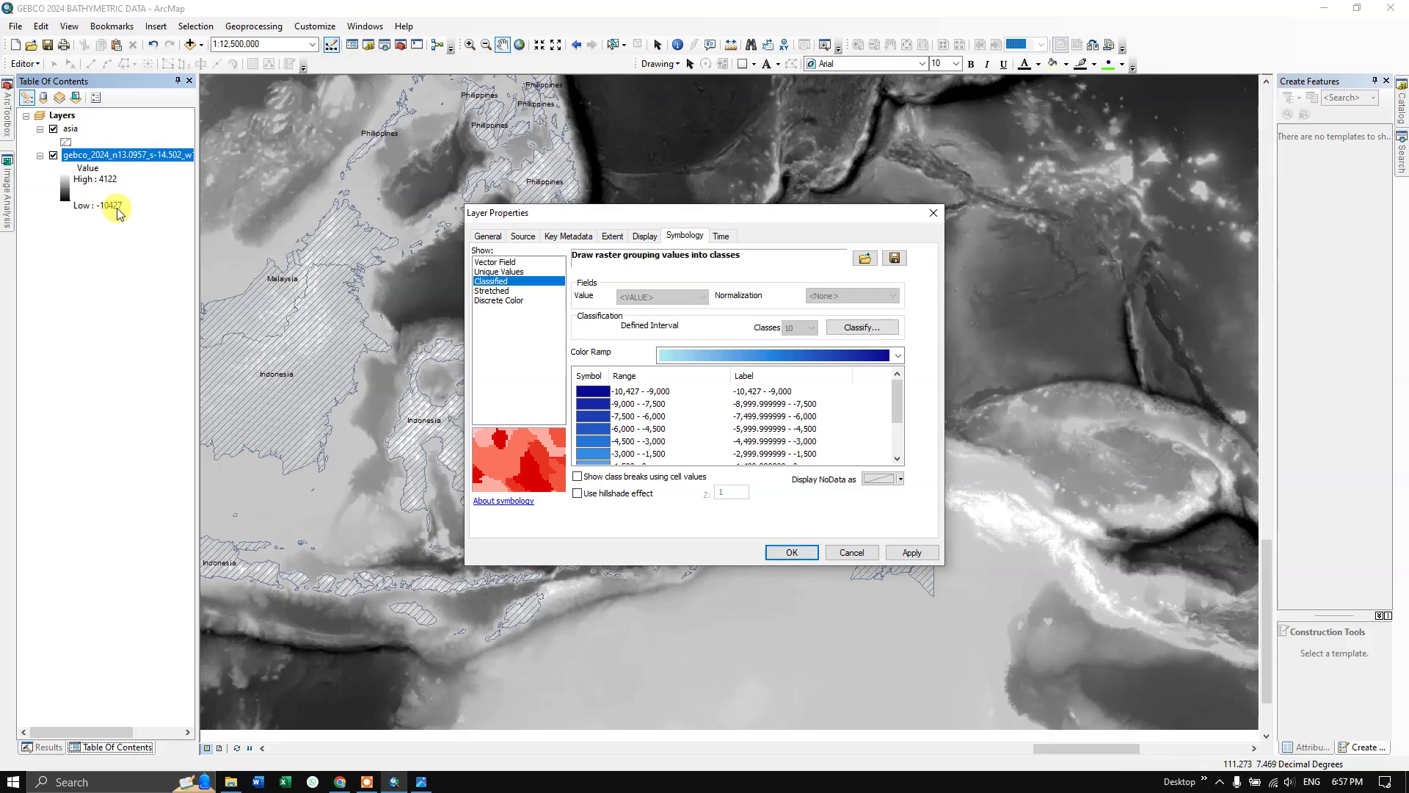
{"action": "scroll", "coordinate": [705, 437], "scroll_direction": "down", "scroll_amount": 2}
{"action": "left_click", "coordinate": [701, 453]}
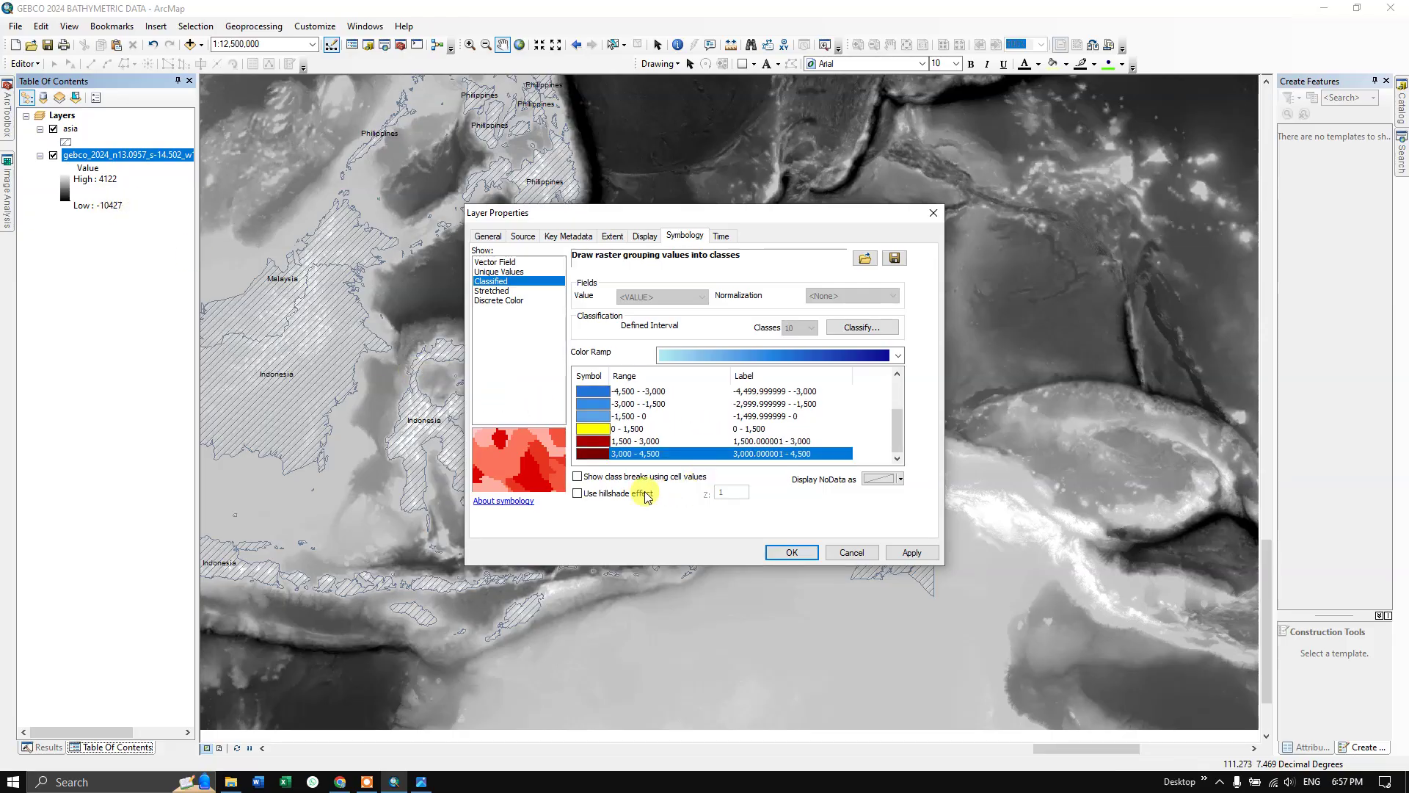
Apply the new class colours, close Layer Properties, and zoom and pan to review the map.
{"action": "left_click", "coordinate": [911, 552]}
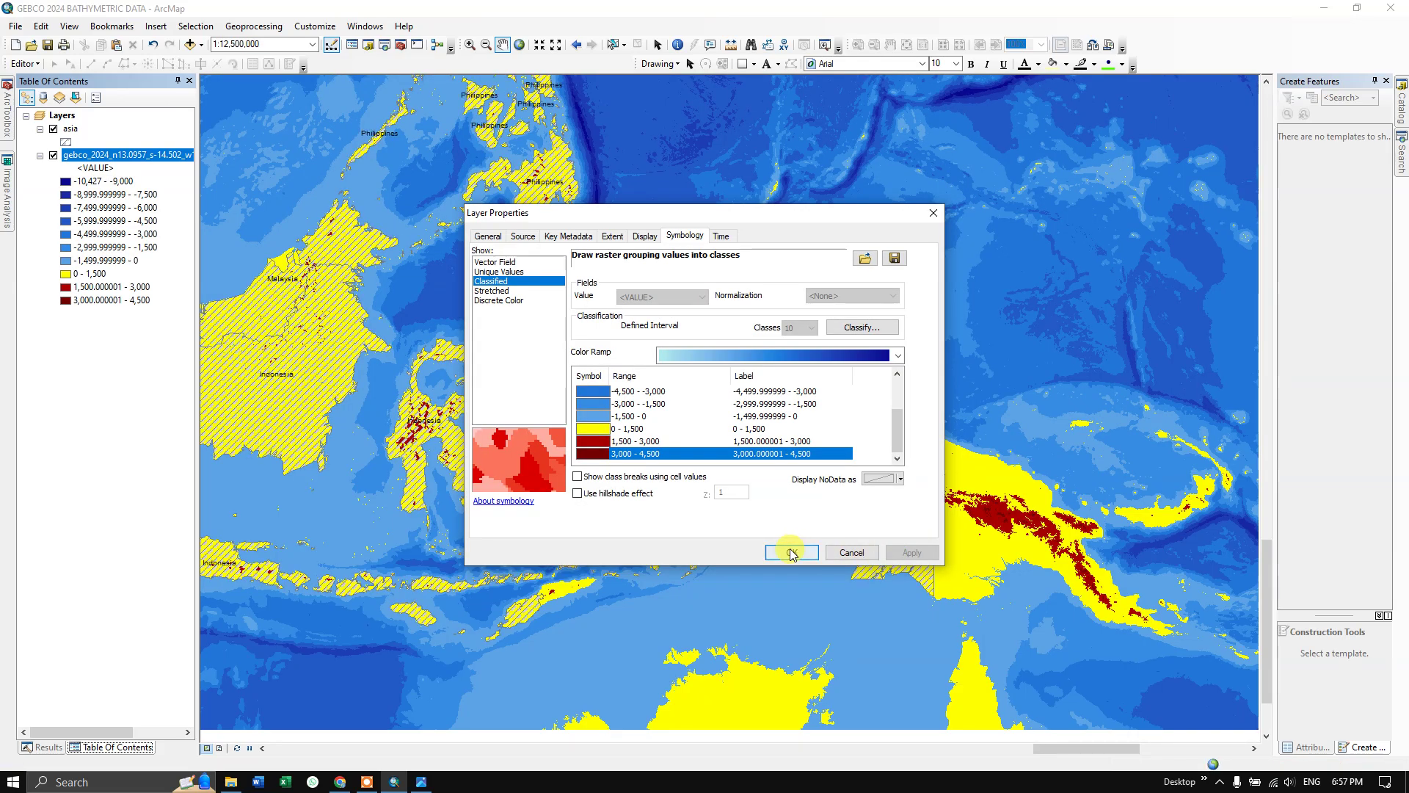
{"action": "left_click", "coordinate": [787, 552]}
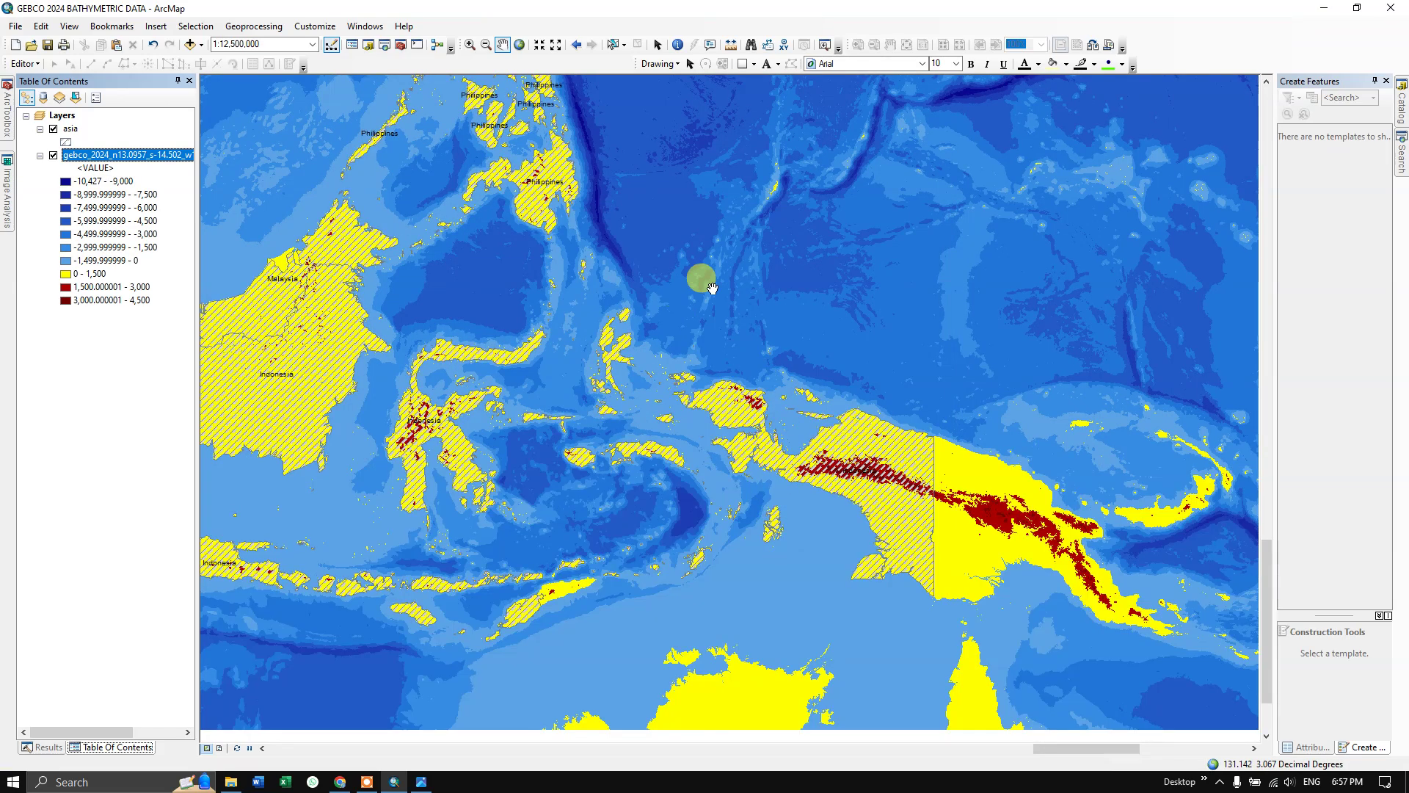
{"action": "scroll", "coordinate": [675, 397], "scroll_direction": "up", "scroll_amount": 1}
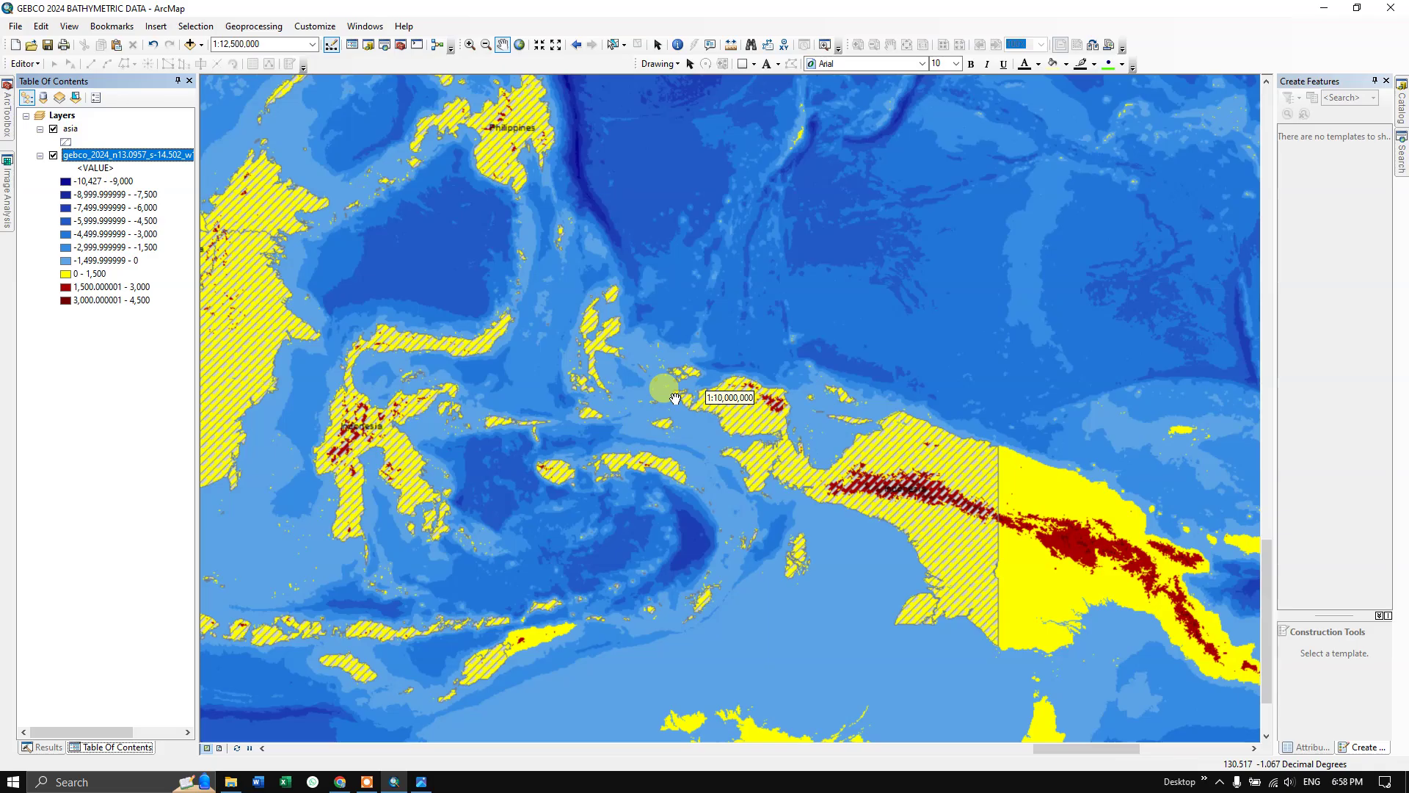
{"action": "scroll", "coordinate": [675, 397], "scroll_direction": "down", "scroll_amount": 1}
{"action": "scroll", "coordinate": [676, 397], "scroll_direction": "down", "scroll_amount": 1}
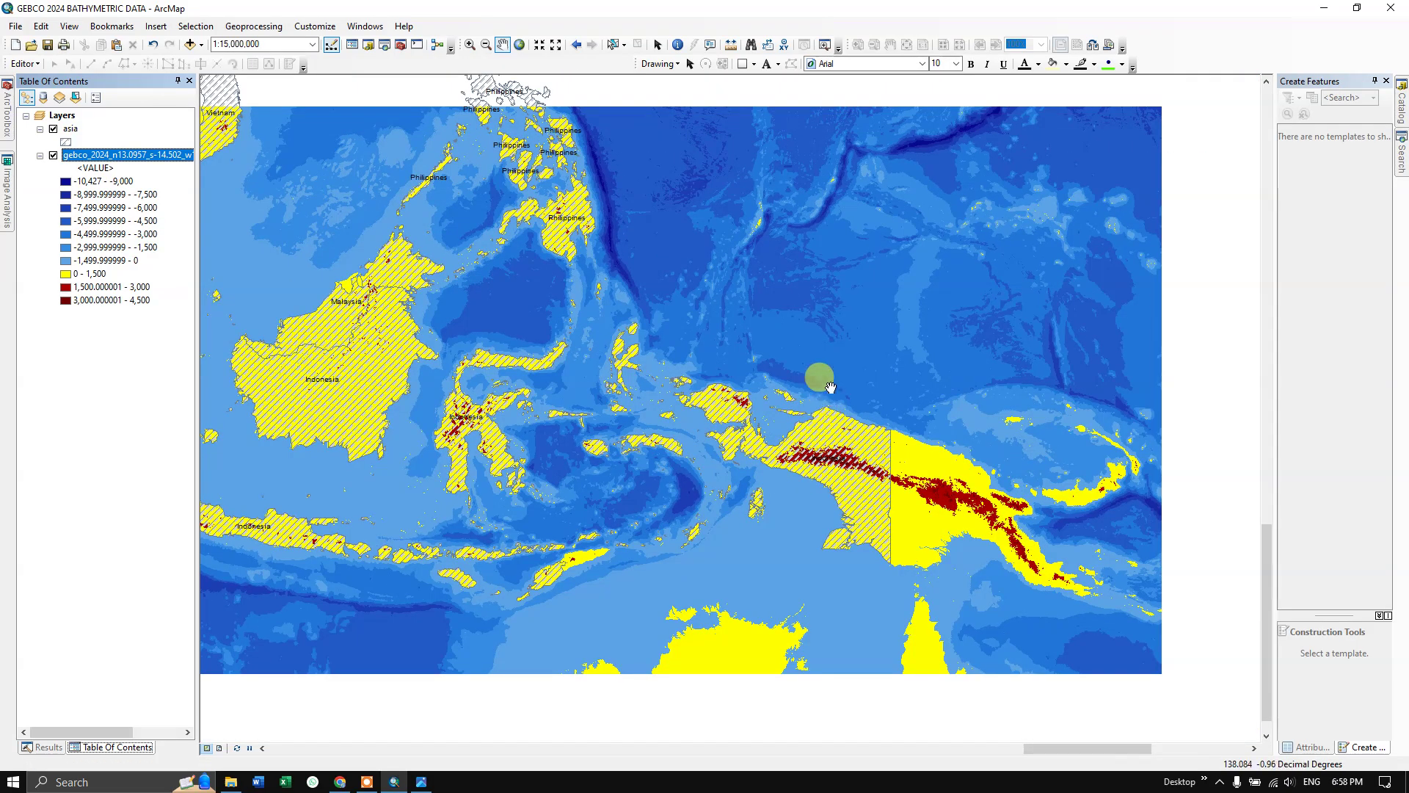
{"action": "scroll", "coordinate": [807, 397], "scroll_direction": "up", "scroll_amount": 5}
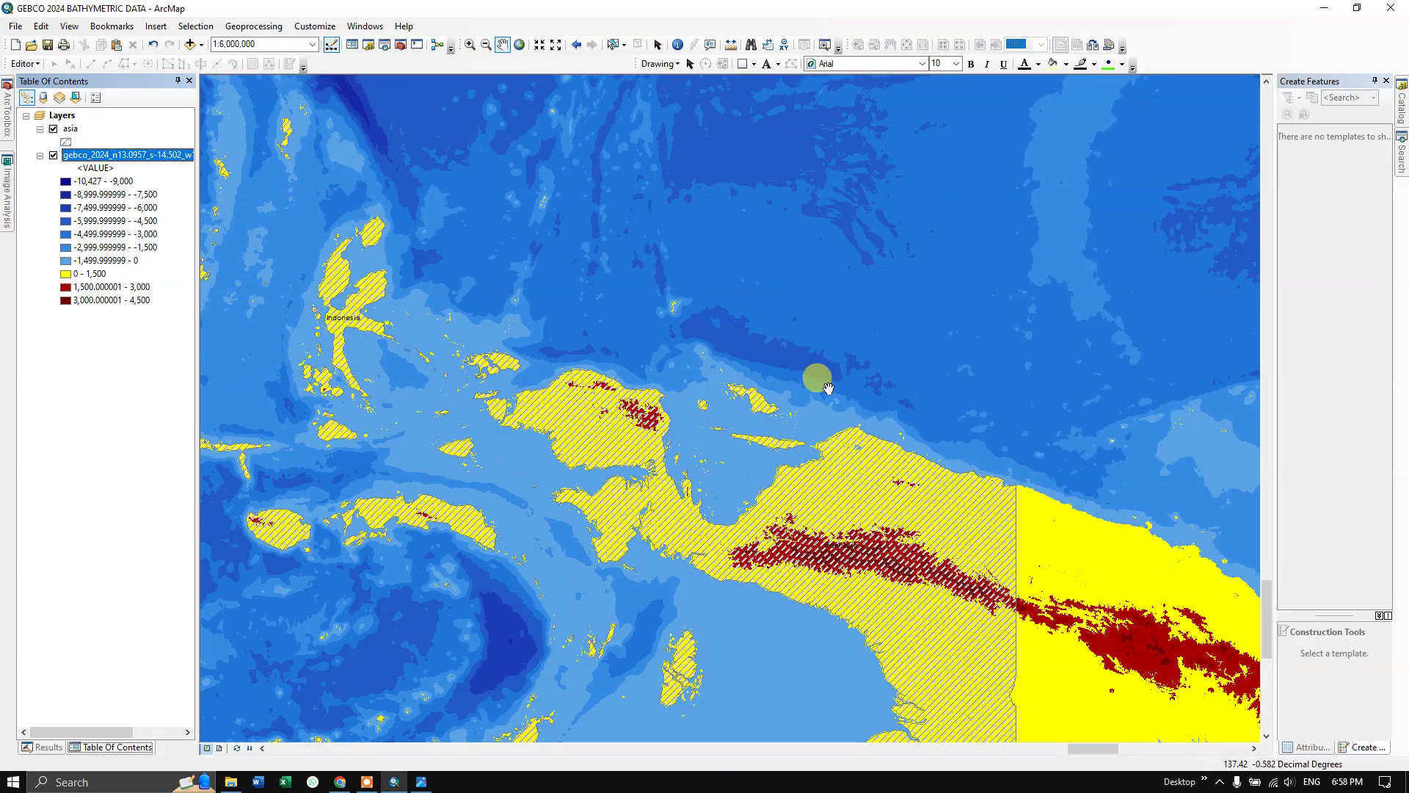
{"action": "left_click_drag", "start_coordinate": [729, 220], "coordinate": [720, 221]}
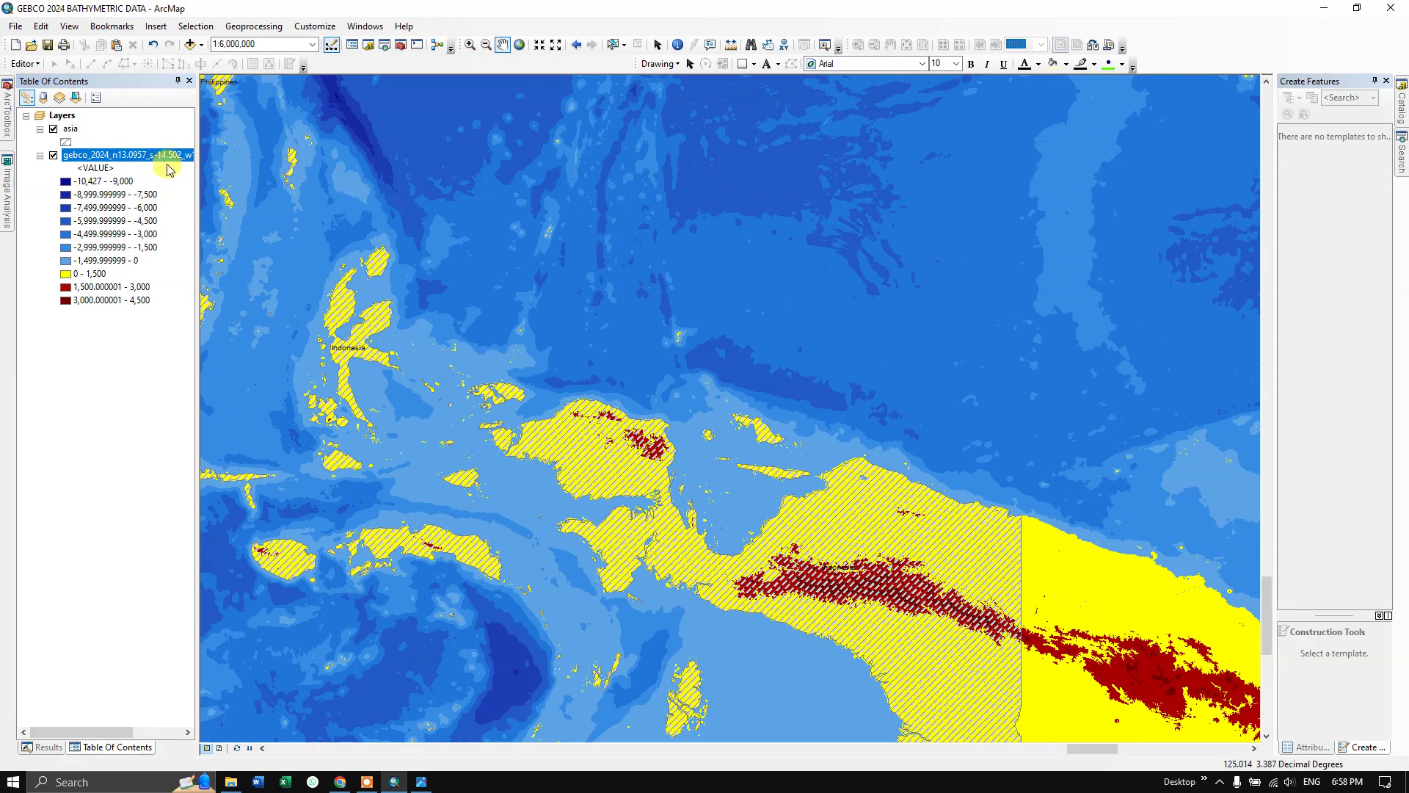
Enable the hillshade effect on the GEBCO layer's symbology, then zoom and pan the map.
{"action": "right_click", "coordinate": [175, 158]}
{"action": "left_click", "coordinate": [202, 365]}
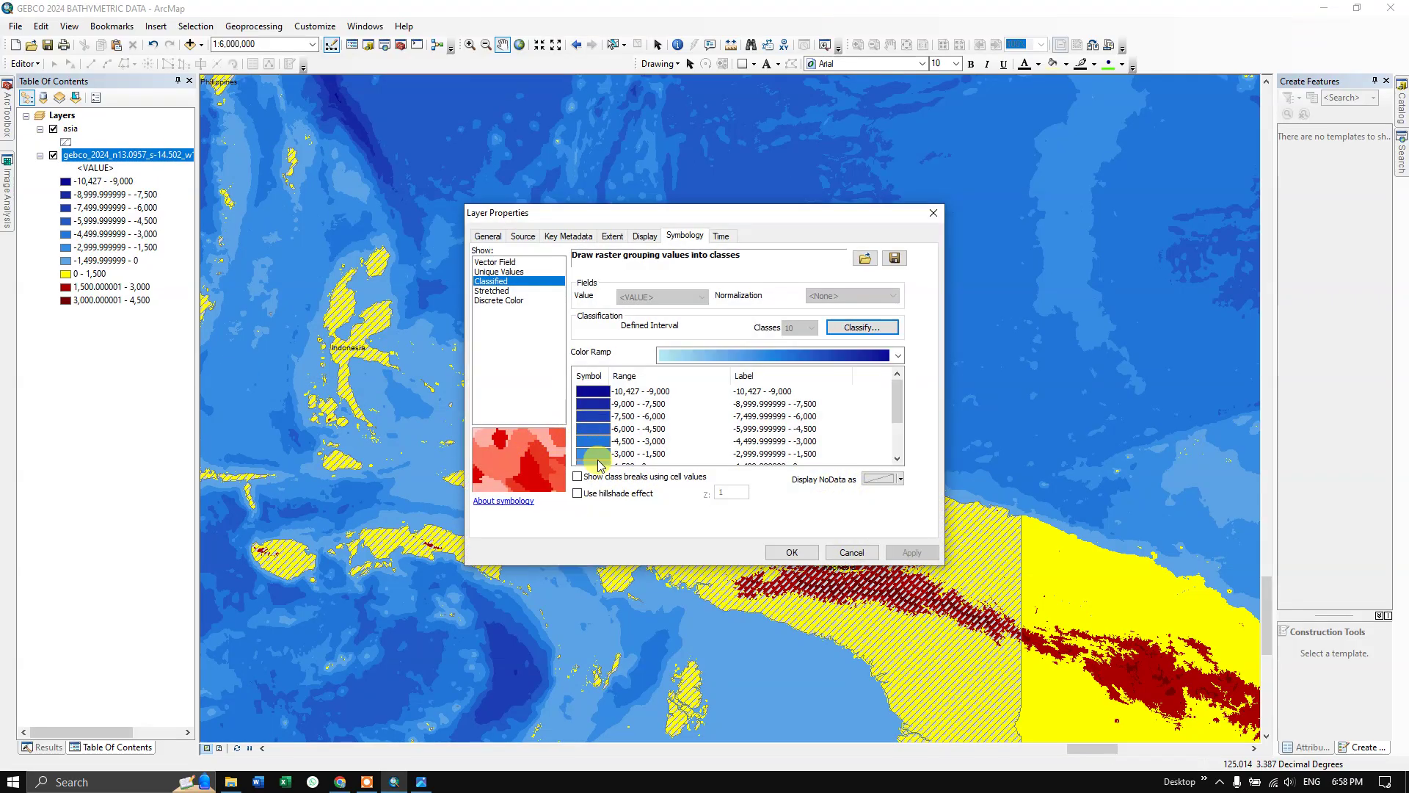
{"action": "left_click", "coordinate": [578, 493]}
{"action": "left_click", "coordinate": [938, 550]}
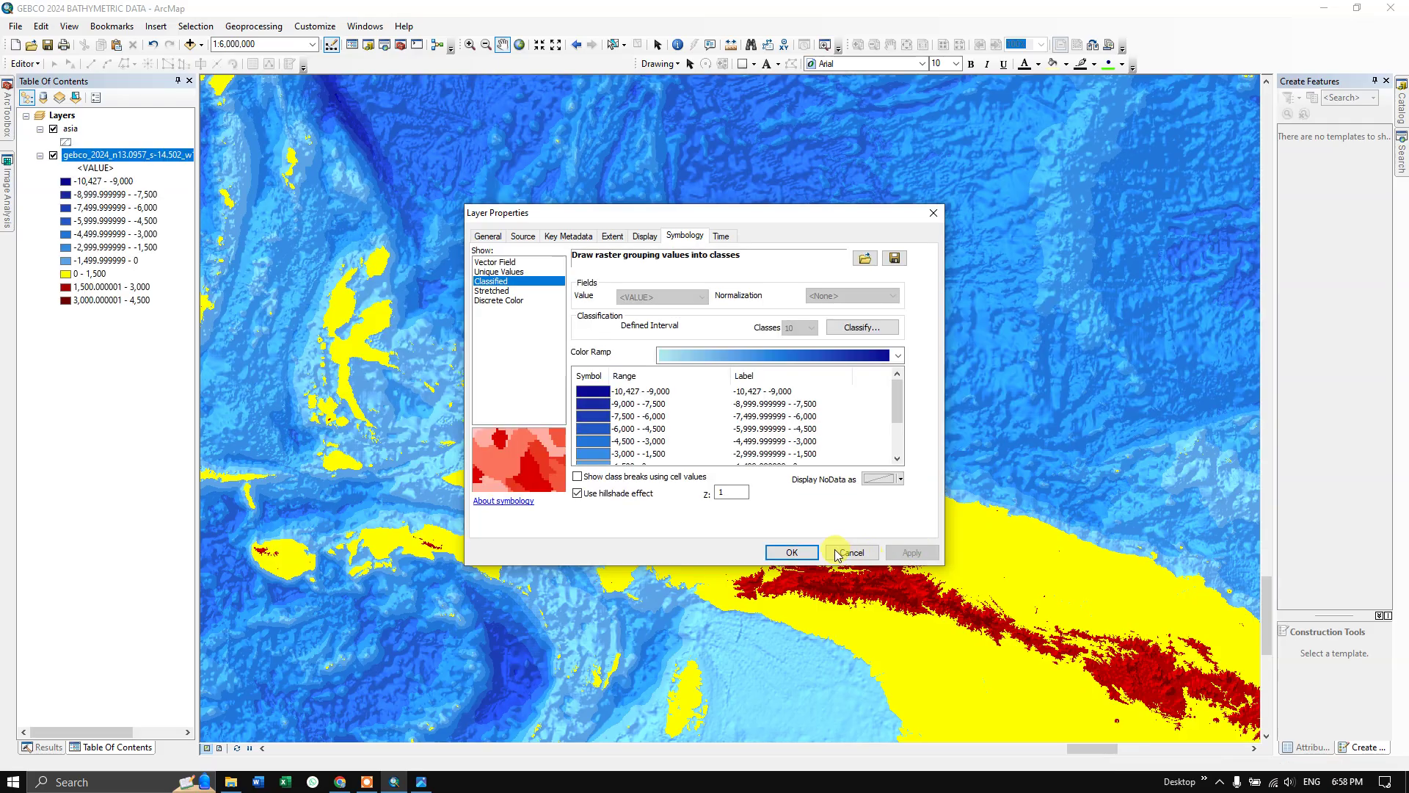
{"action": "left_click", "coordinate": [774, 554]}
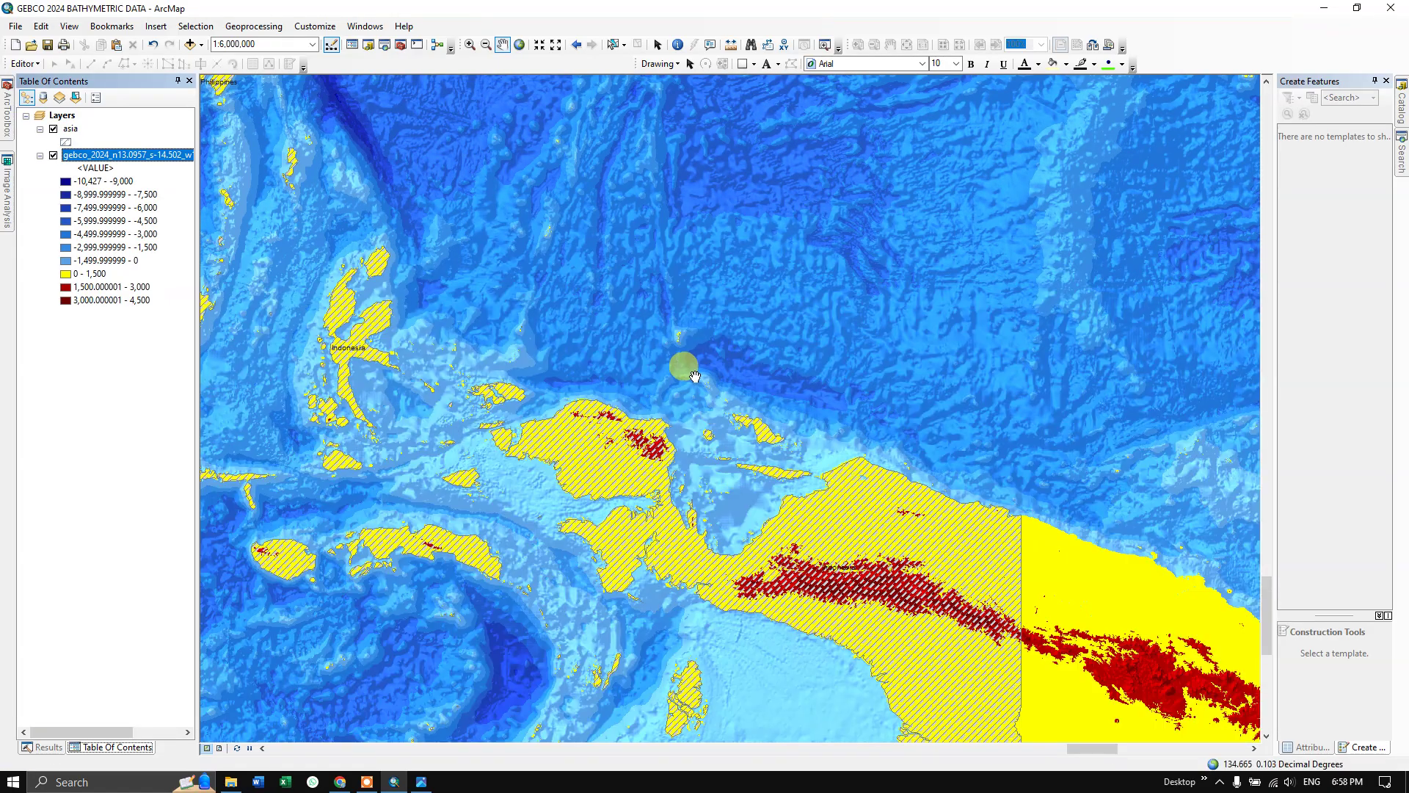
{"action": "scroll", "coordinate": [693, 388], "scroll_direction": "up", "scroll_amount": 2}
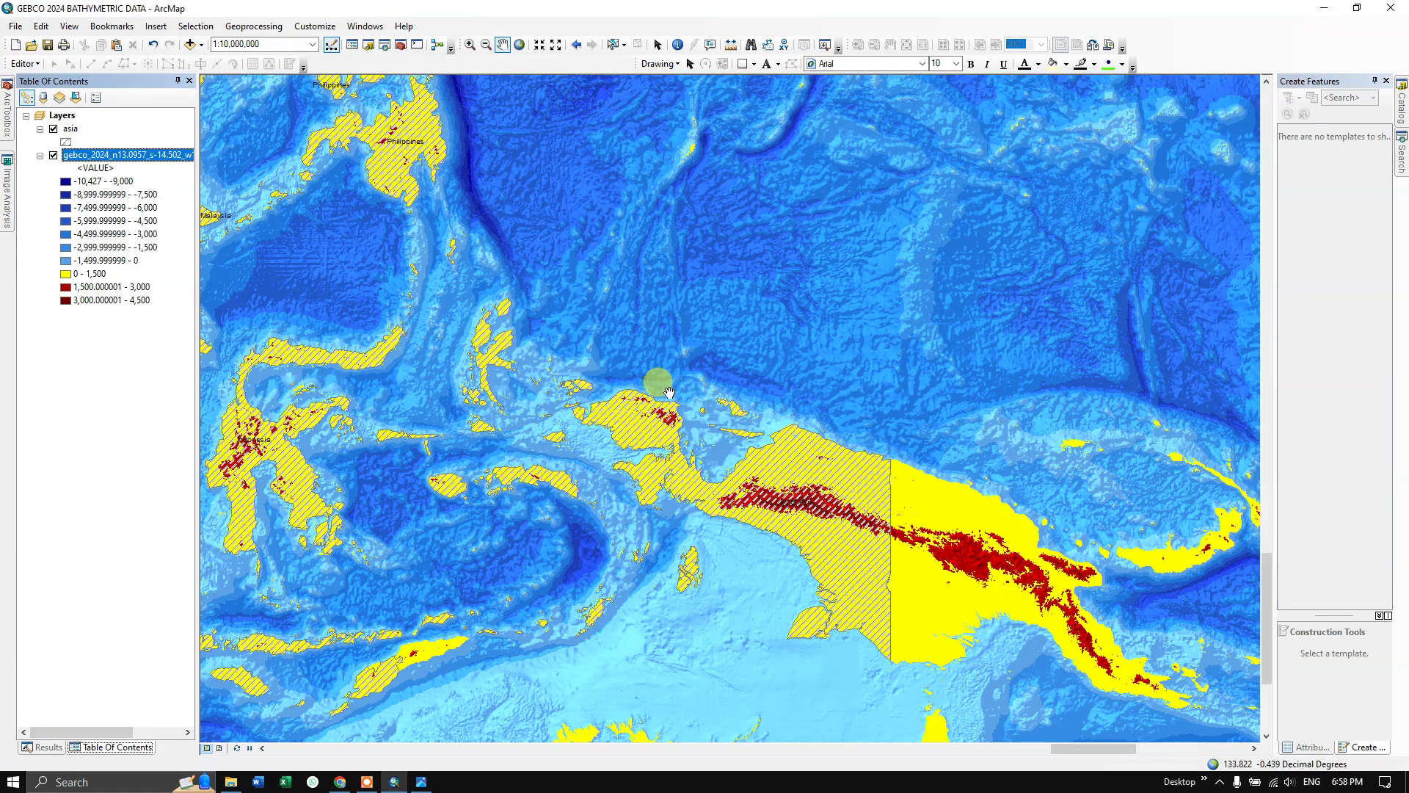
{"action": "scroll", "coordinate": [683, 390], "scroll_direction": "up", "scroll_amount": 1}
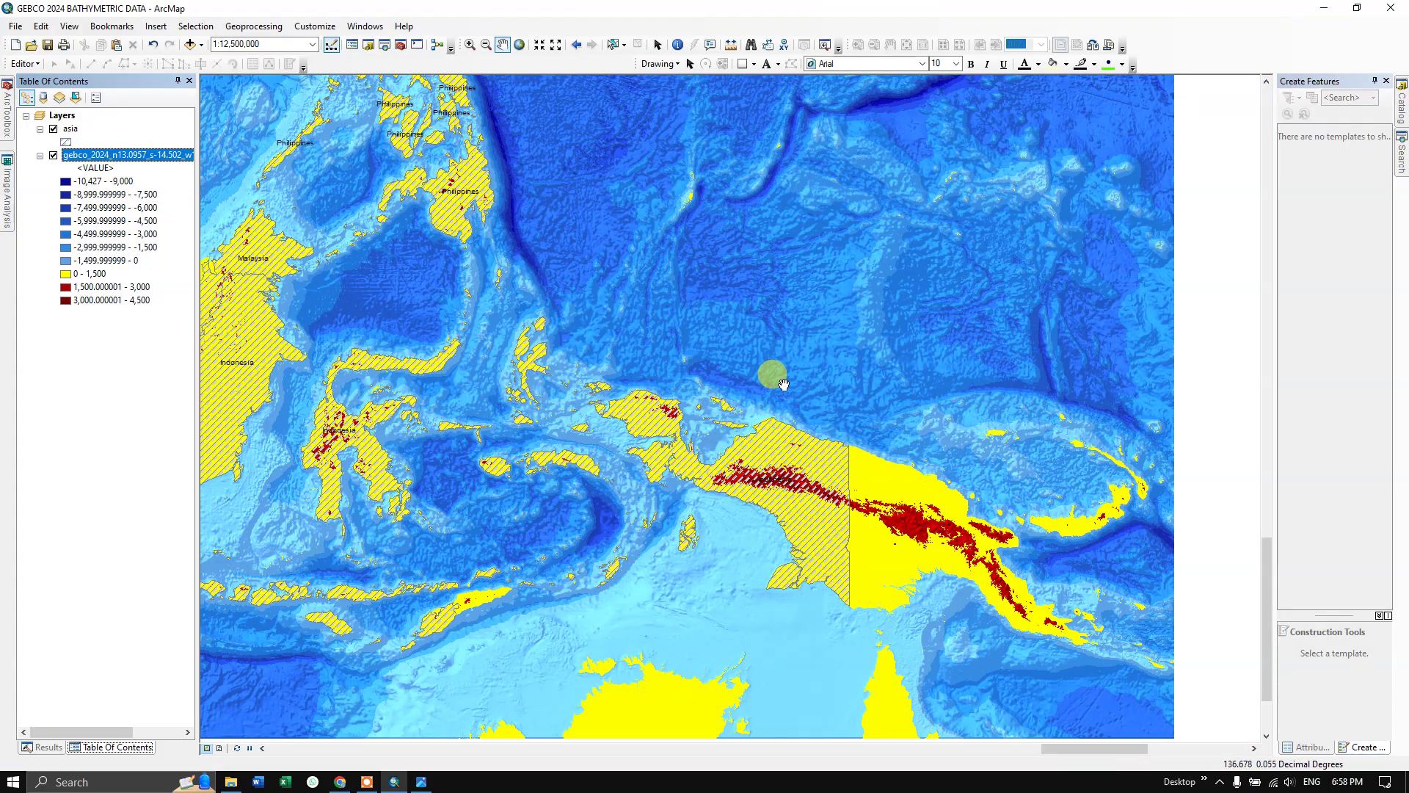
{"action": "scroll", "coordinate": [830, 389], "scroll_direction": "up", "scroll_amount": 1}
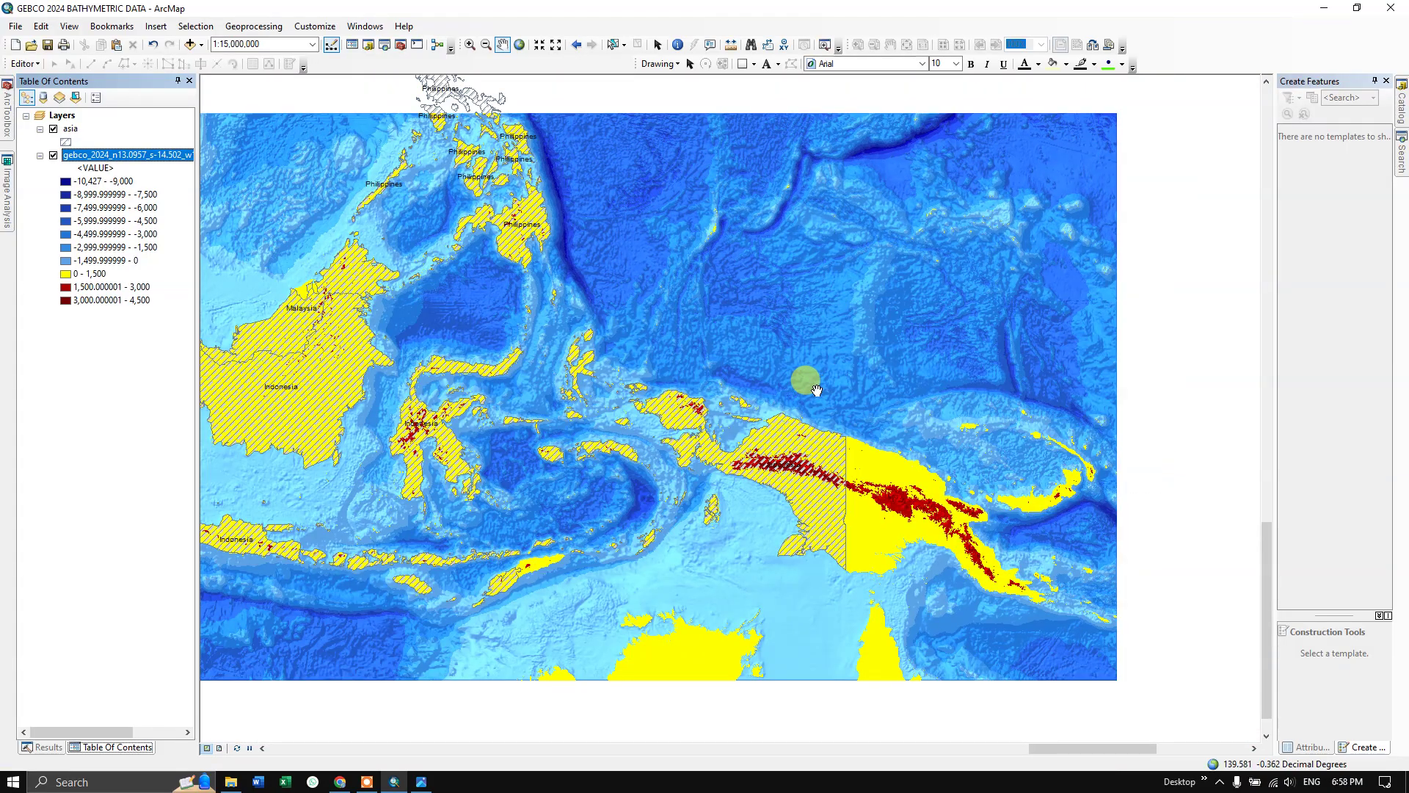
{"action": "left_click_drag", "start_coordinate": [885, 370], "coordinate": [938, 382]}
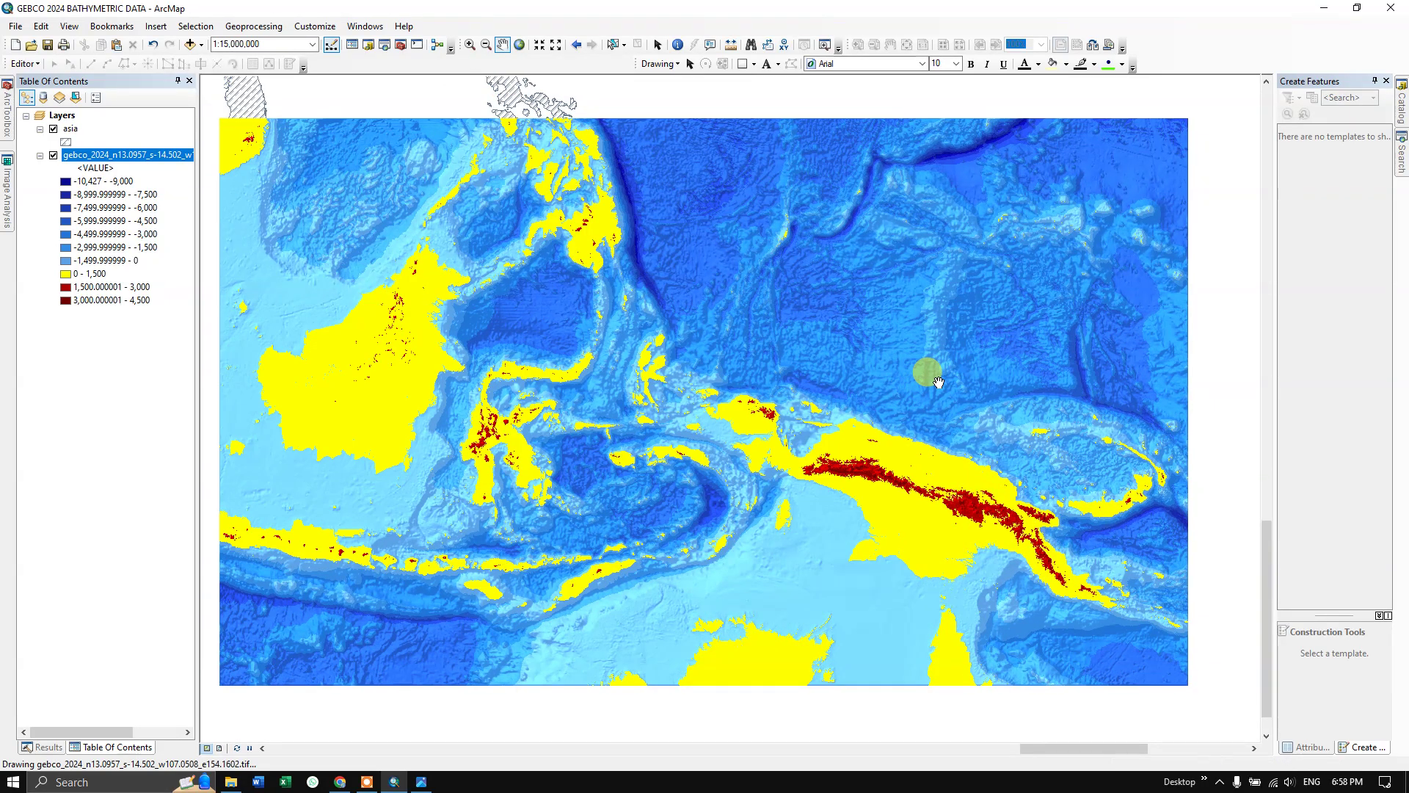